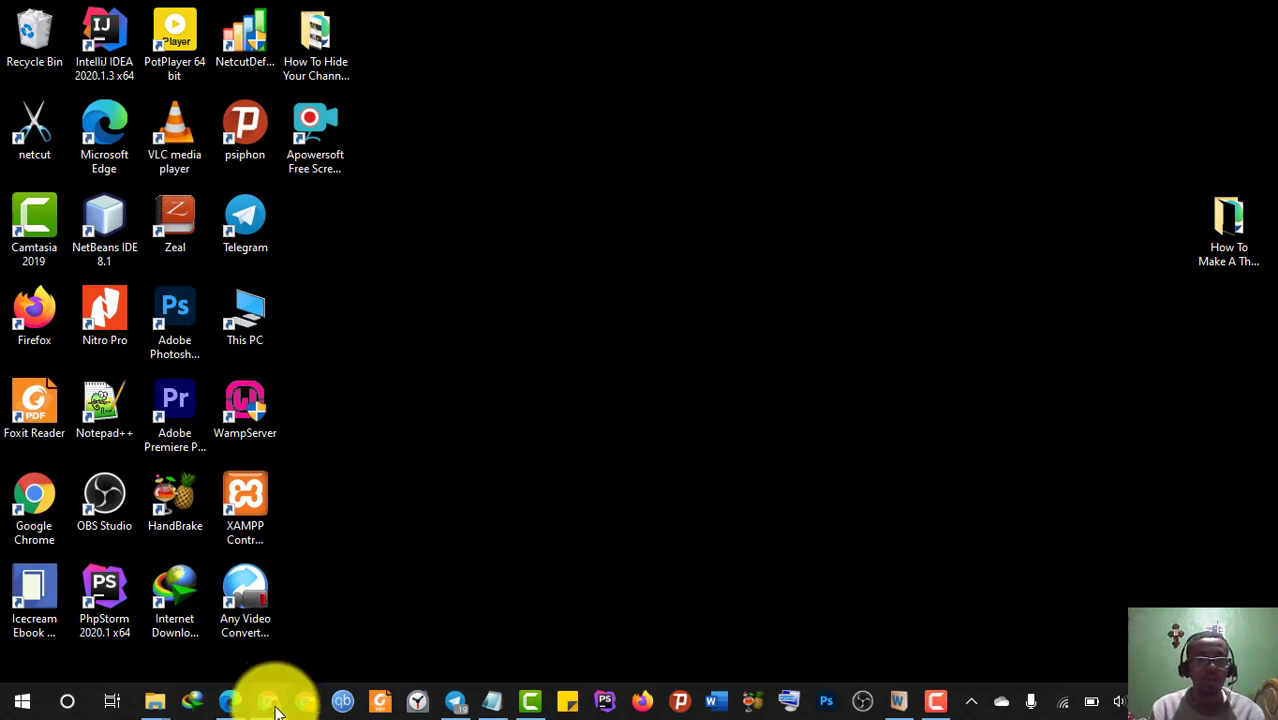
Step: Switch to Canva in Chrome and create a new custom-size design of 1920 × 1080 px
click(268, 700)
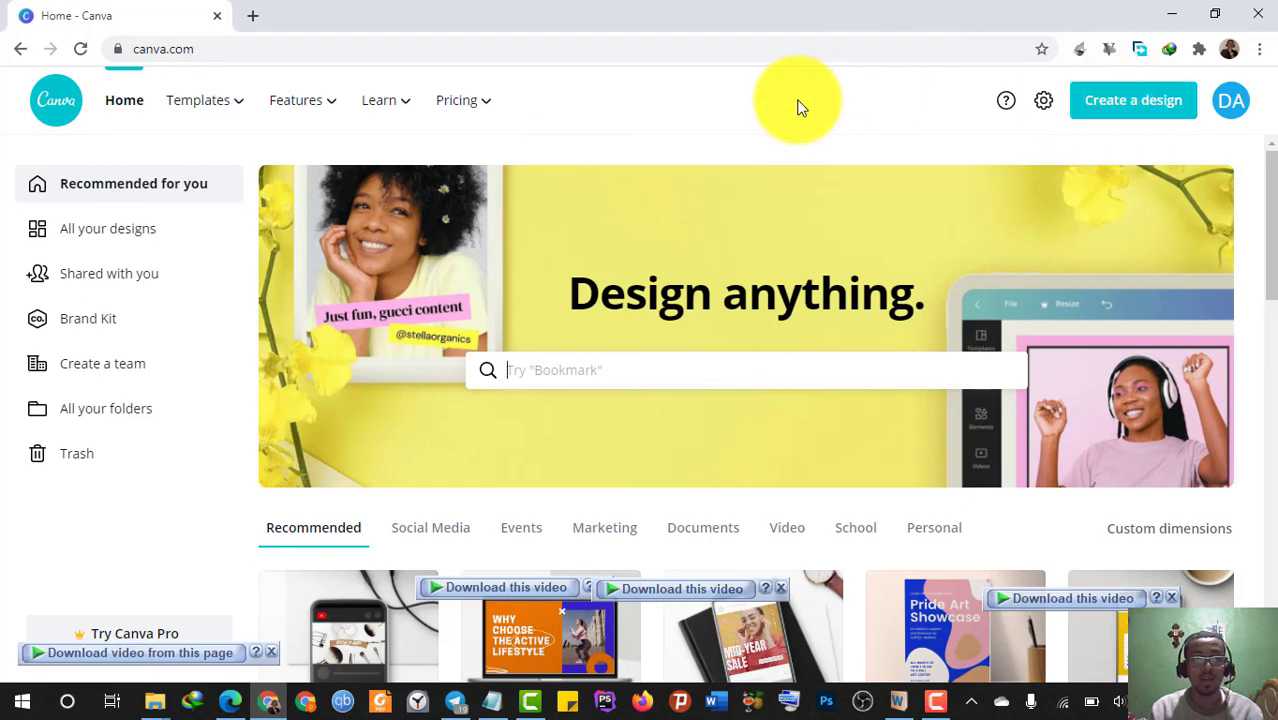
click(1138, 100)
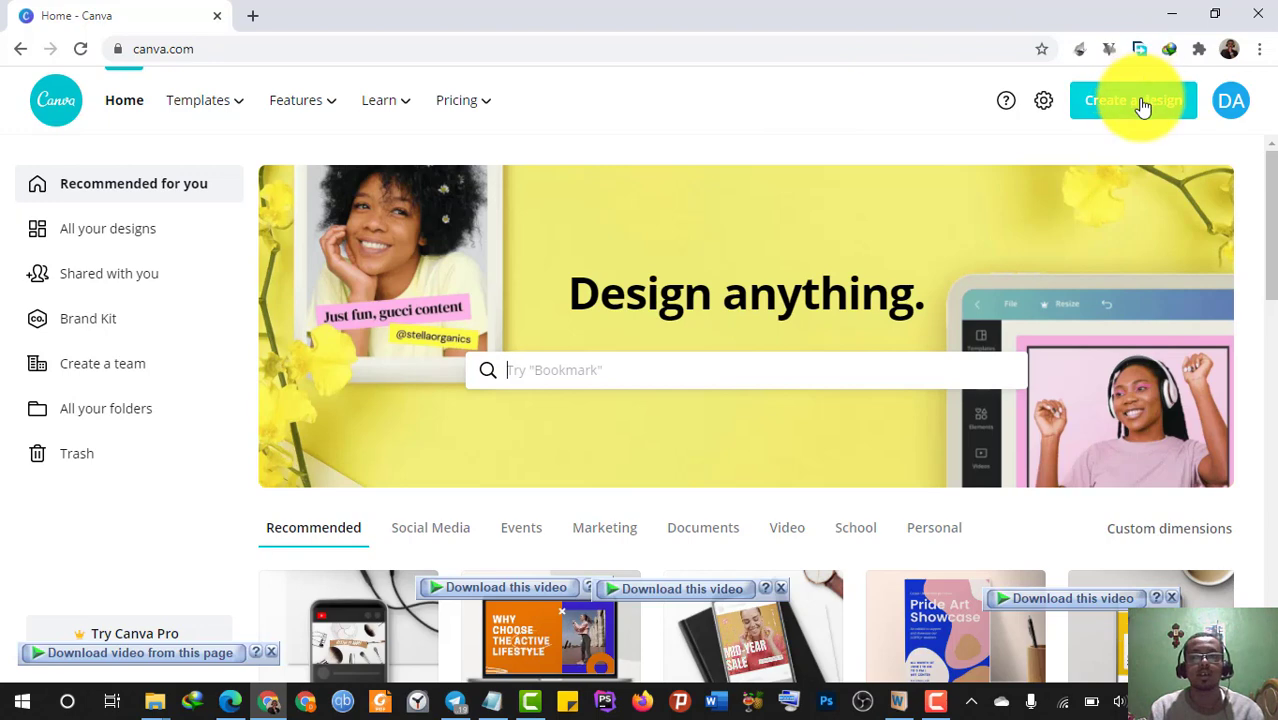
click(958, 200)
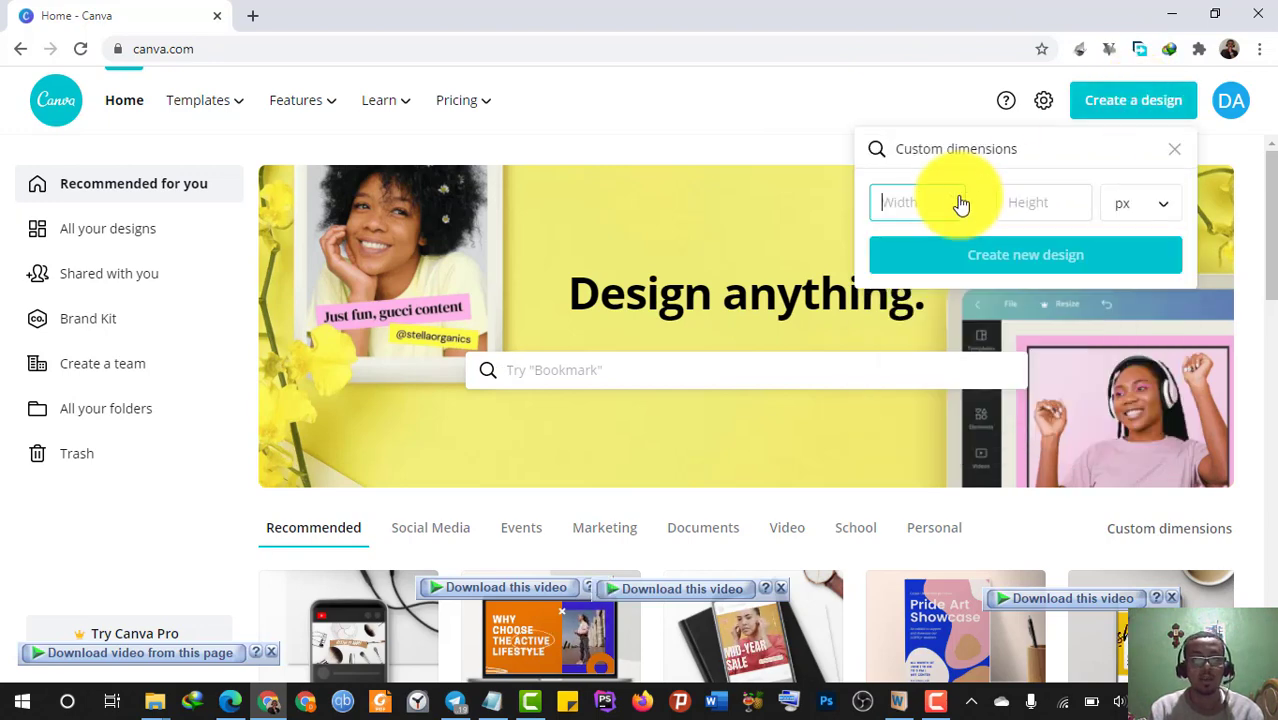
text(1)
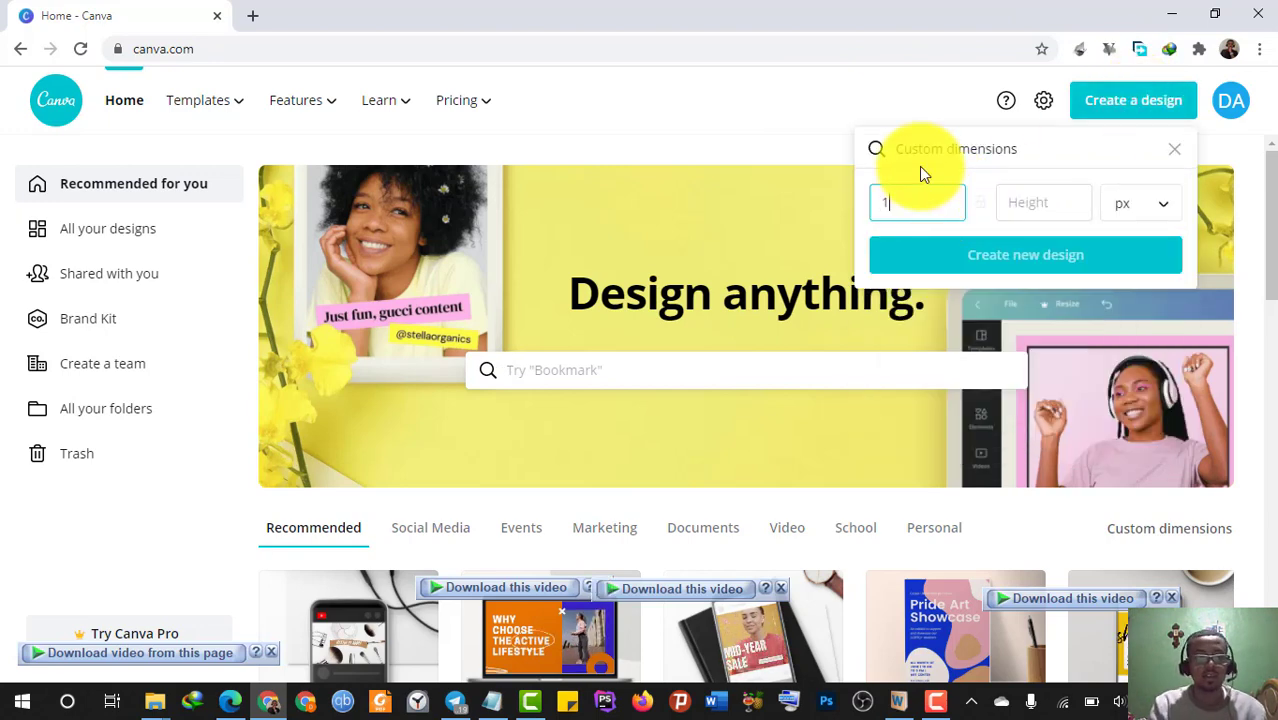
text(920)
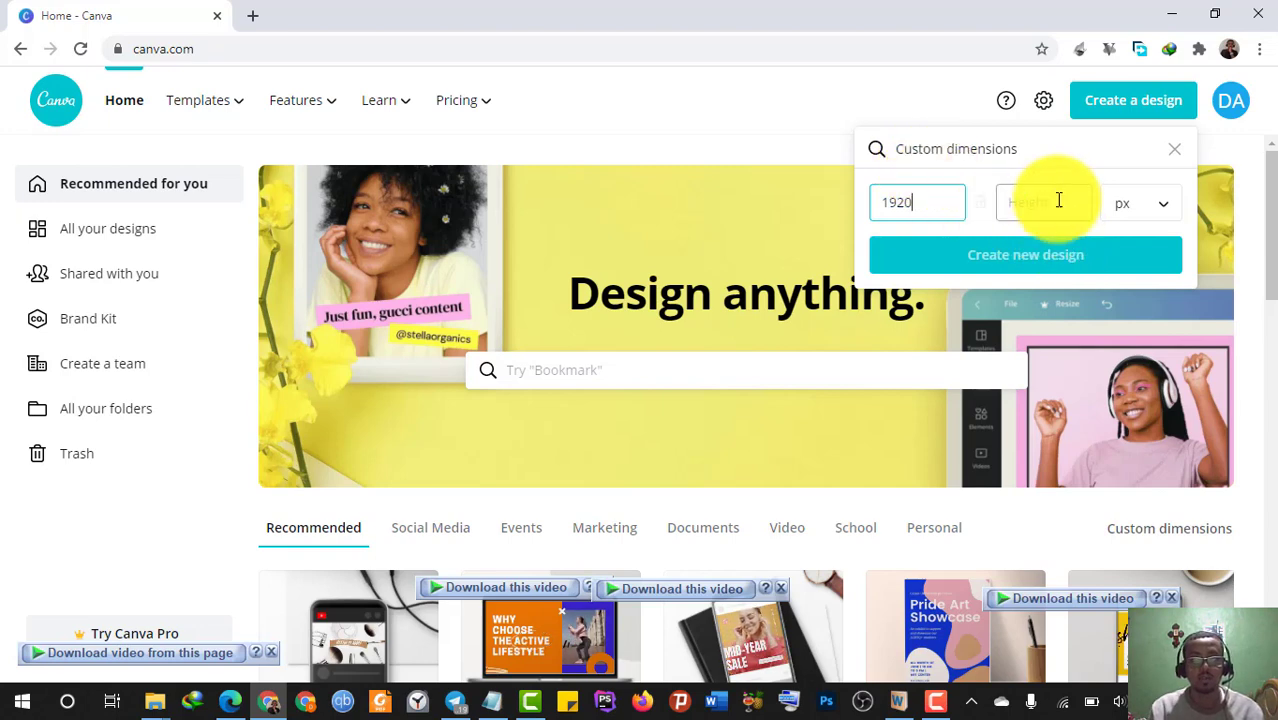
click(1058, 200)
text(10)
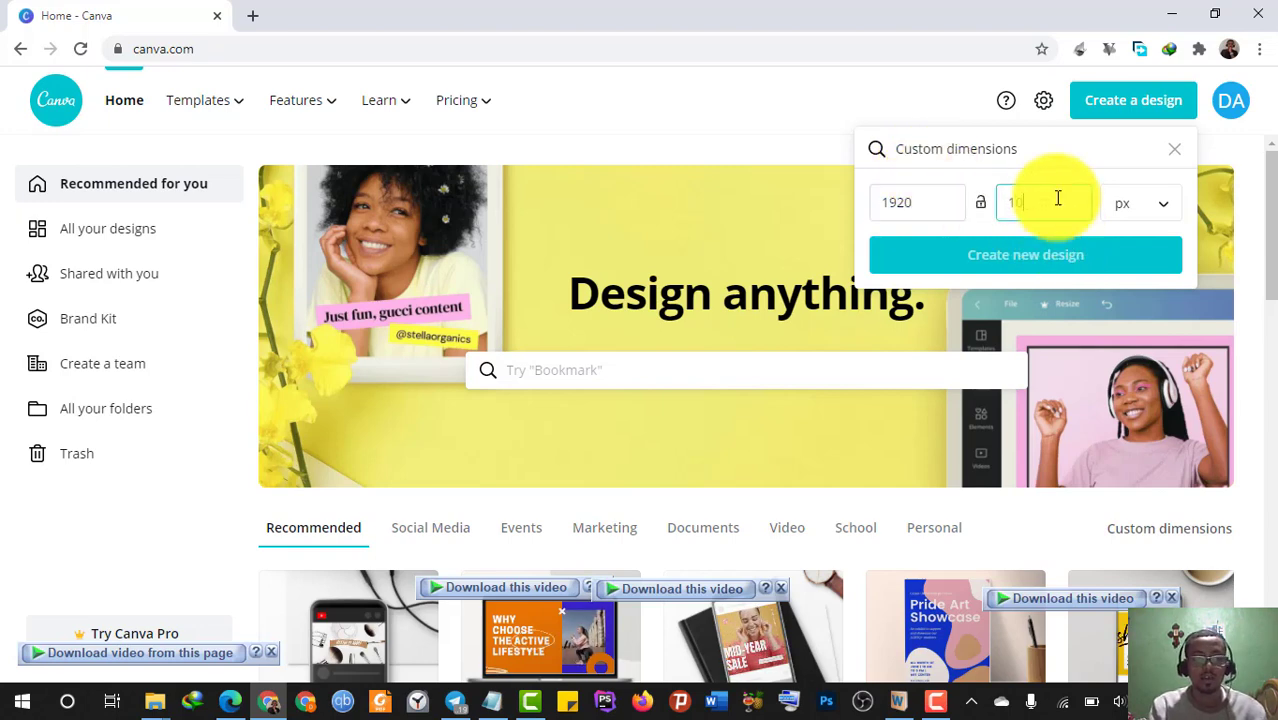
text(80)
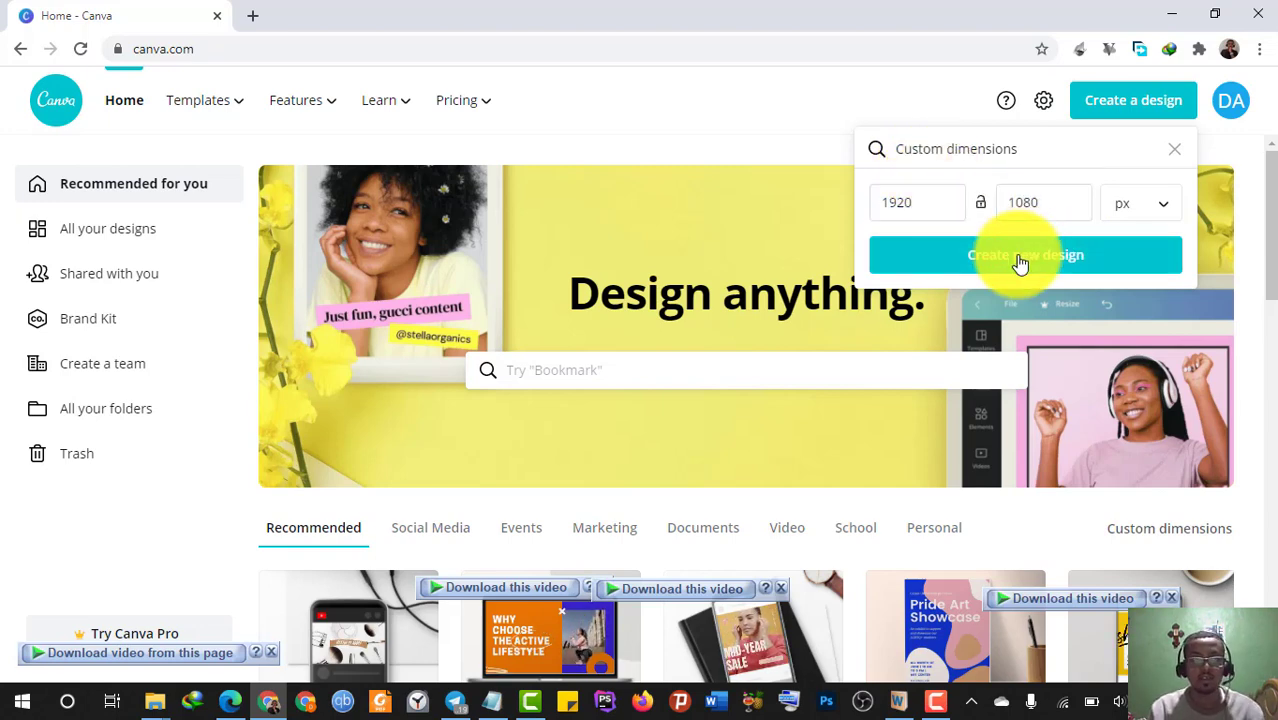
click(1020, 258)
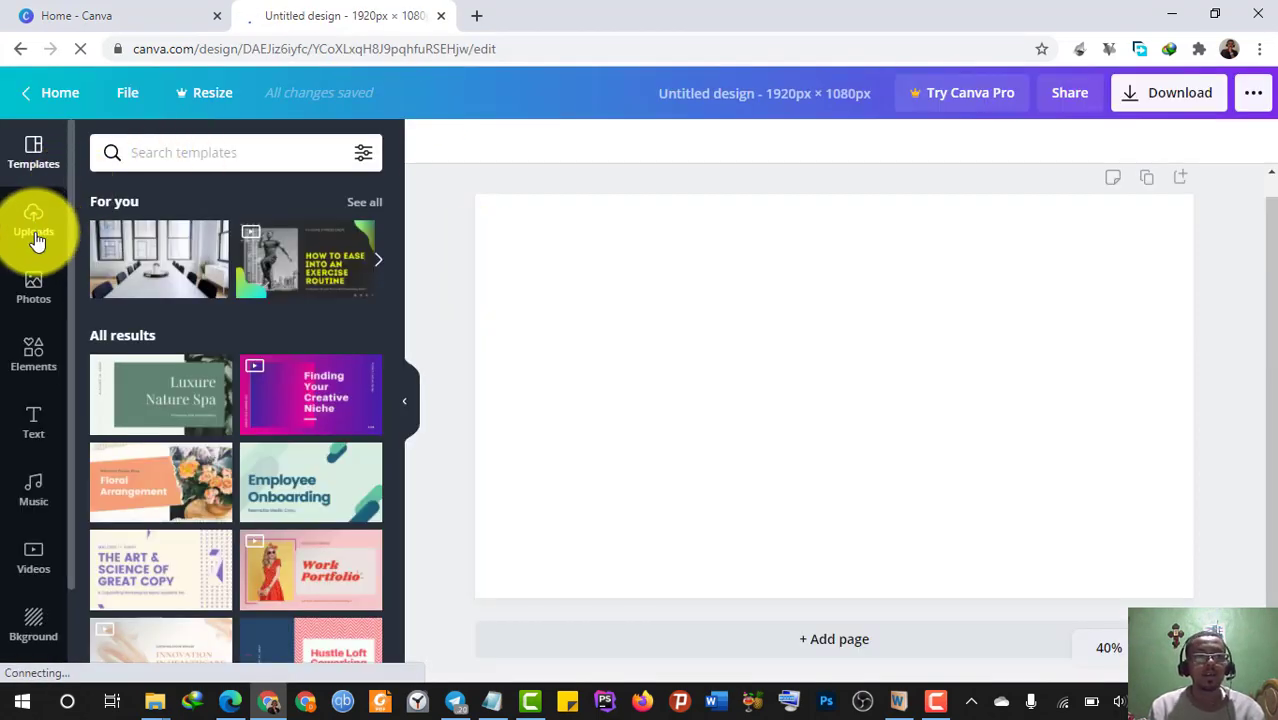
Step: Browse the previously uploaded images for a background picture
click(36, 238)
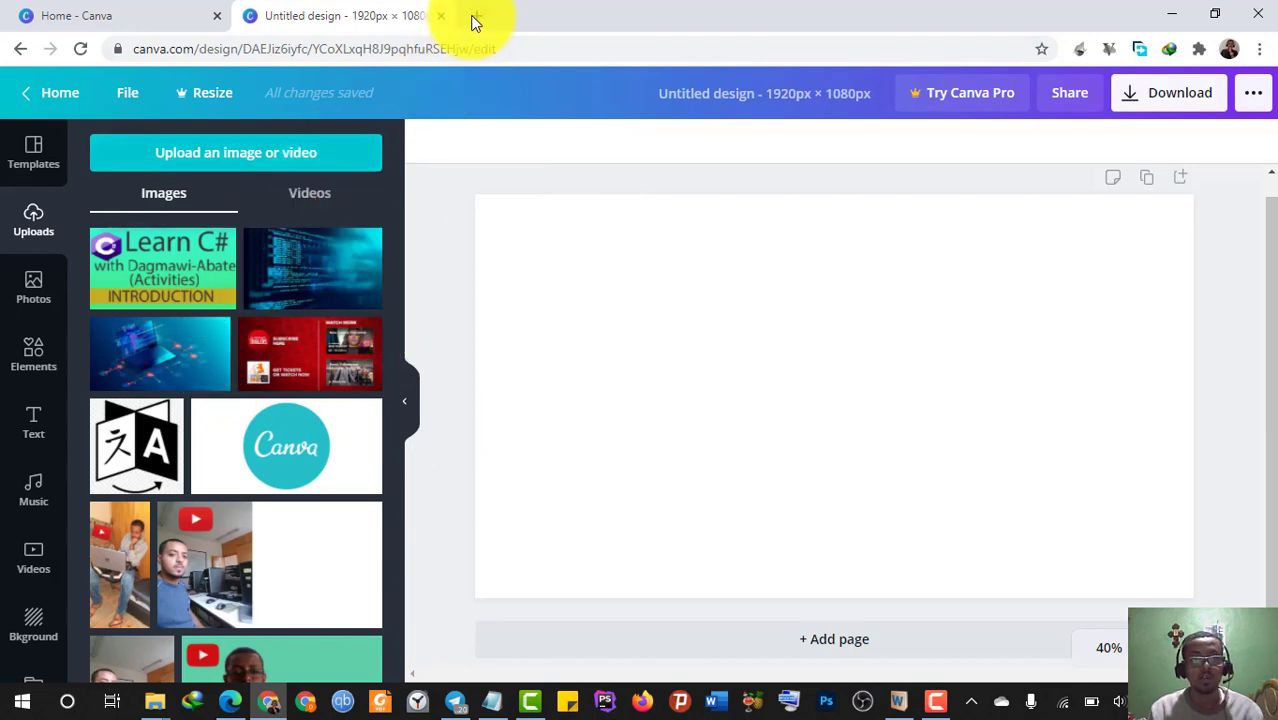
scroll(240, 503, down, 3)
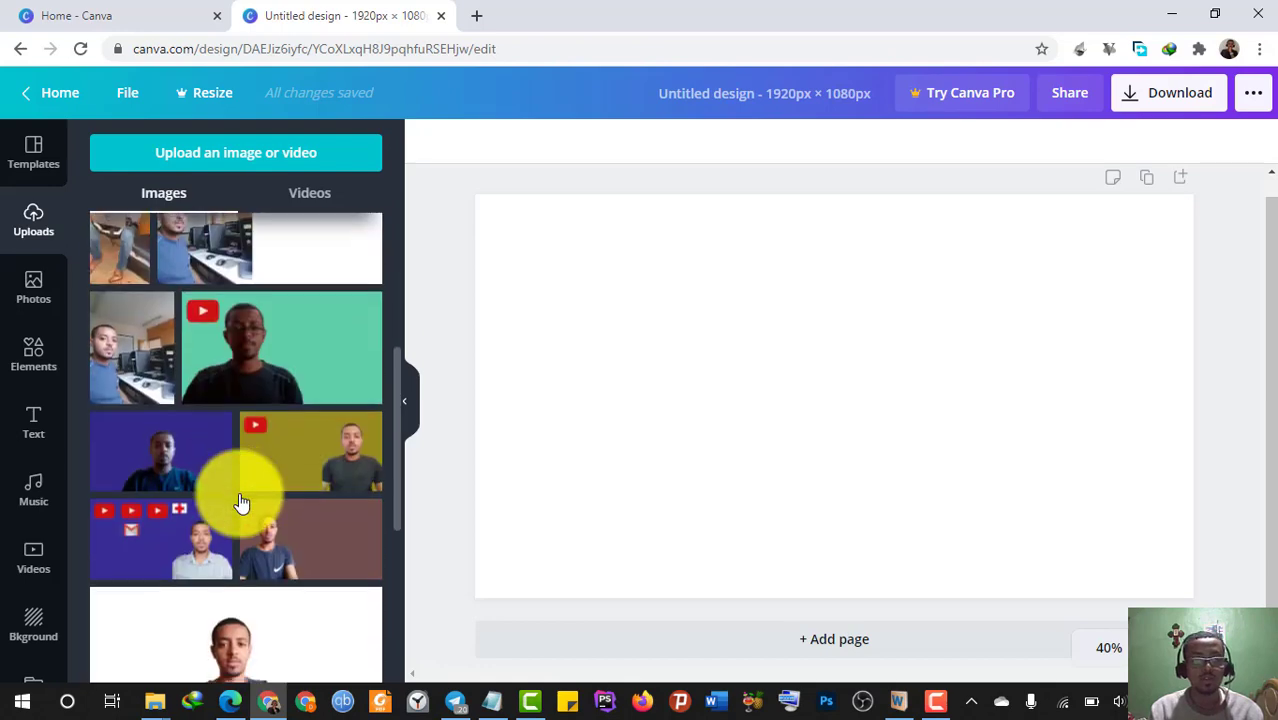
scroll(240, 503, down, 10)
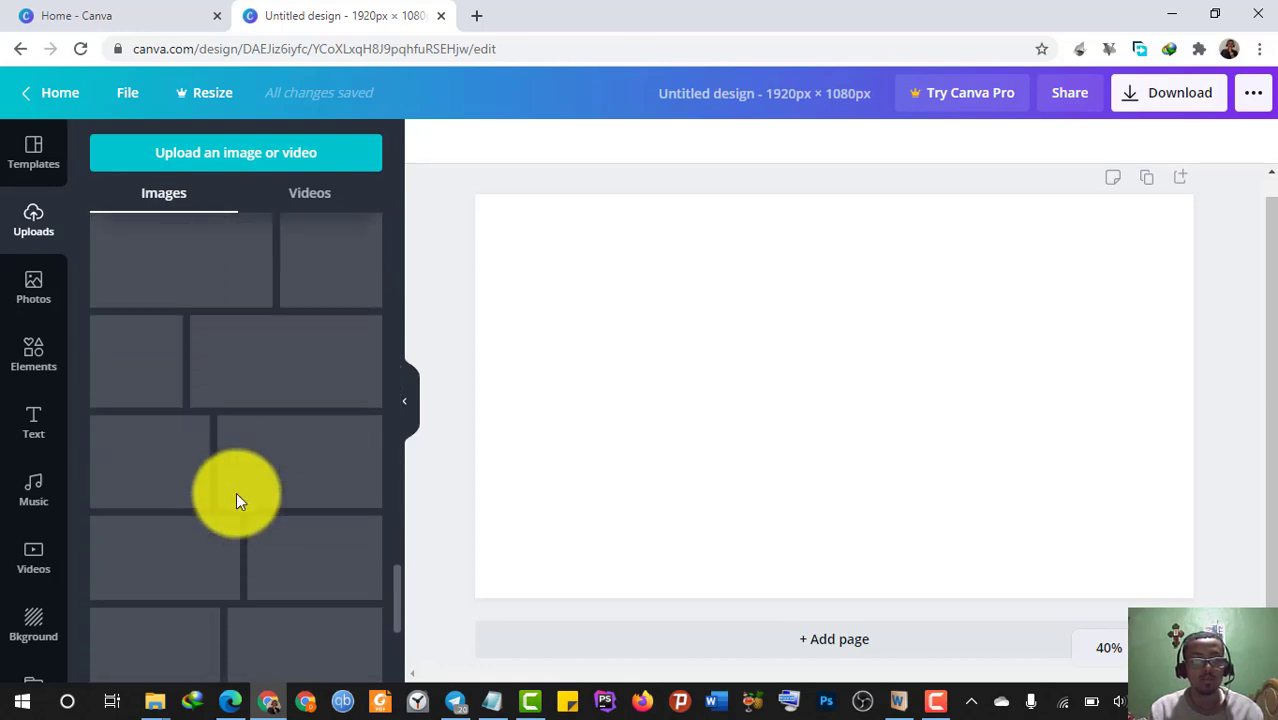
scroll(236, 492, down, 3)
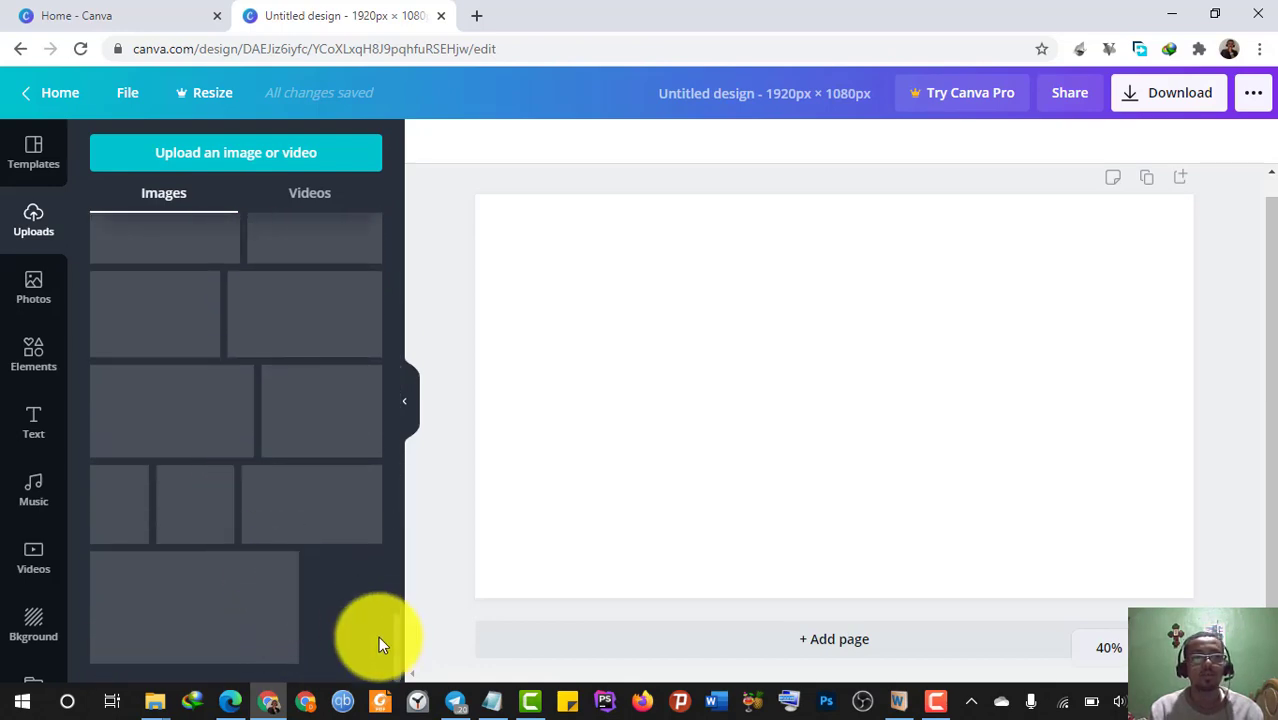
scroll(280, 380, up, 3)
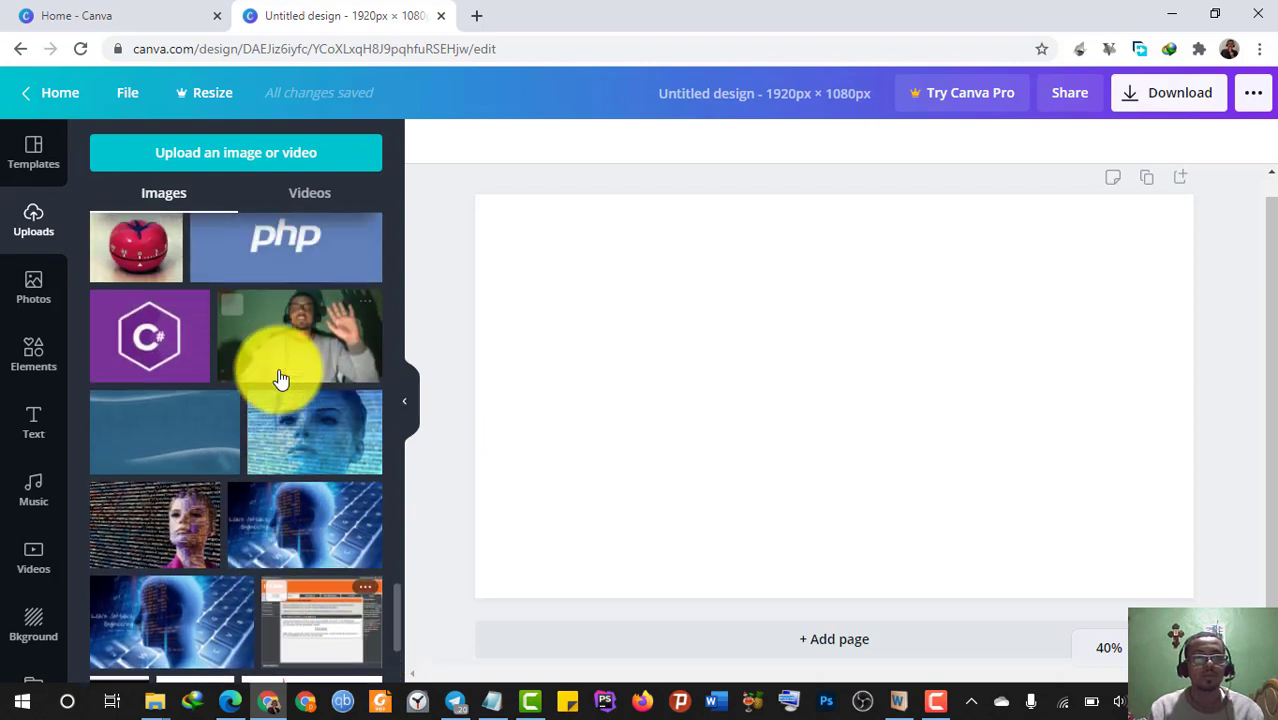
Step: Open the Google search page in a new browser tab
click(477, 16)
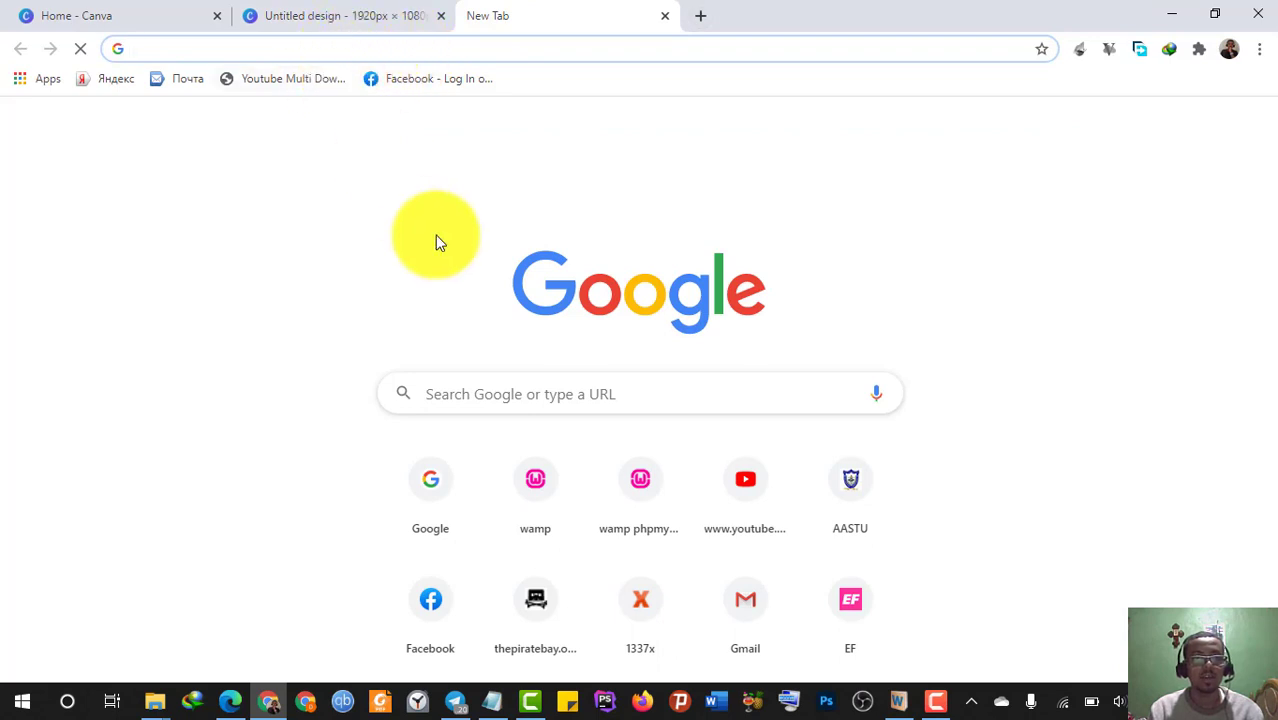
click(421, 512)
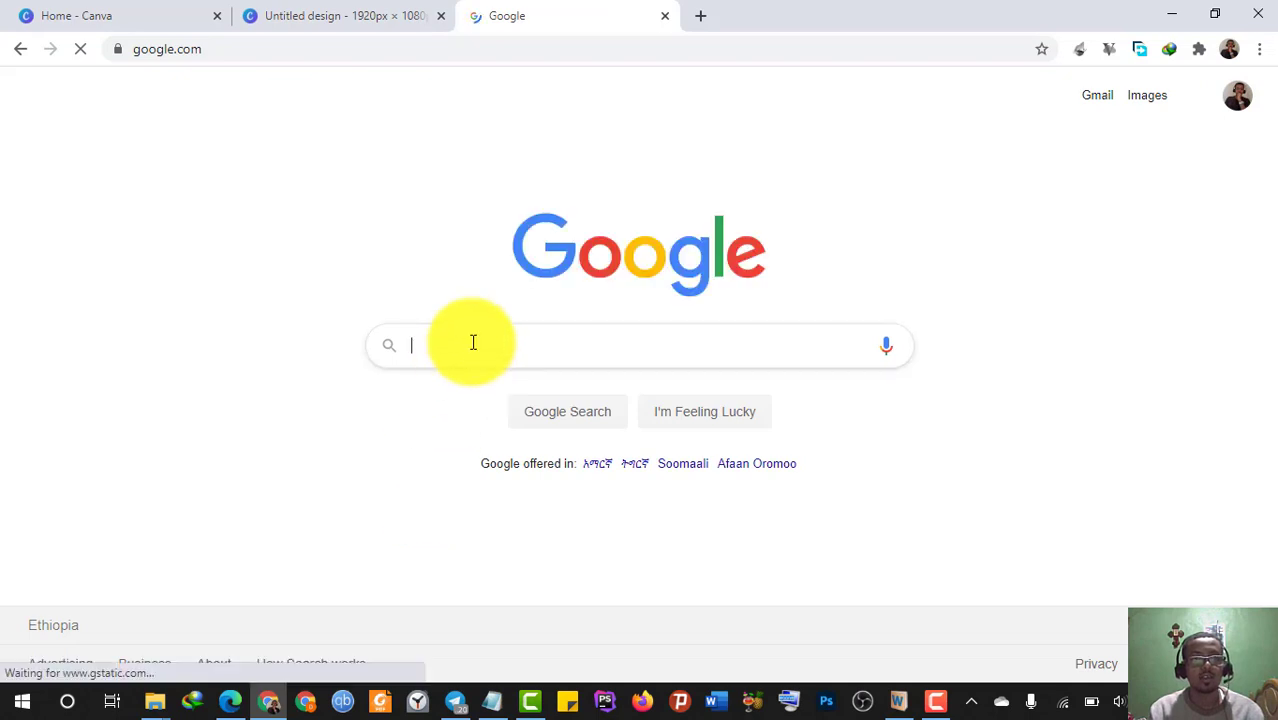
click(473, 342)
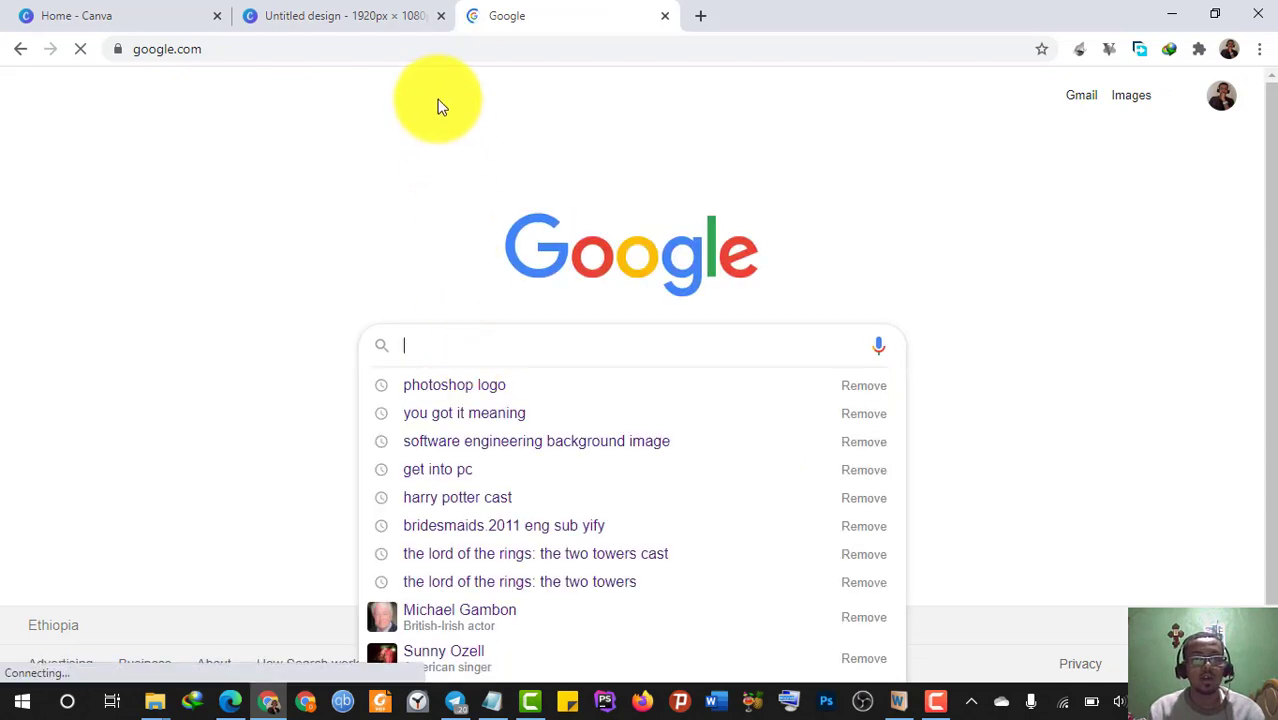
click(245, 308)
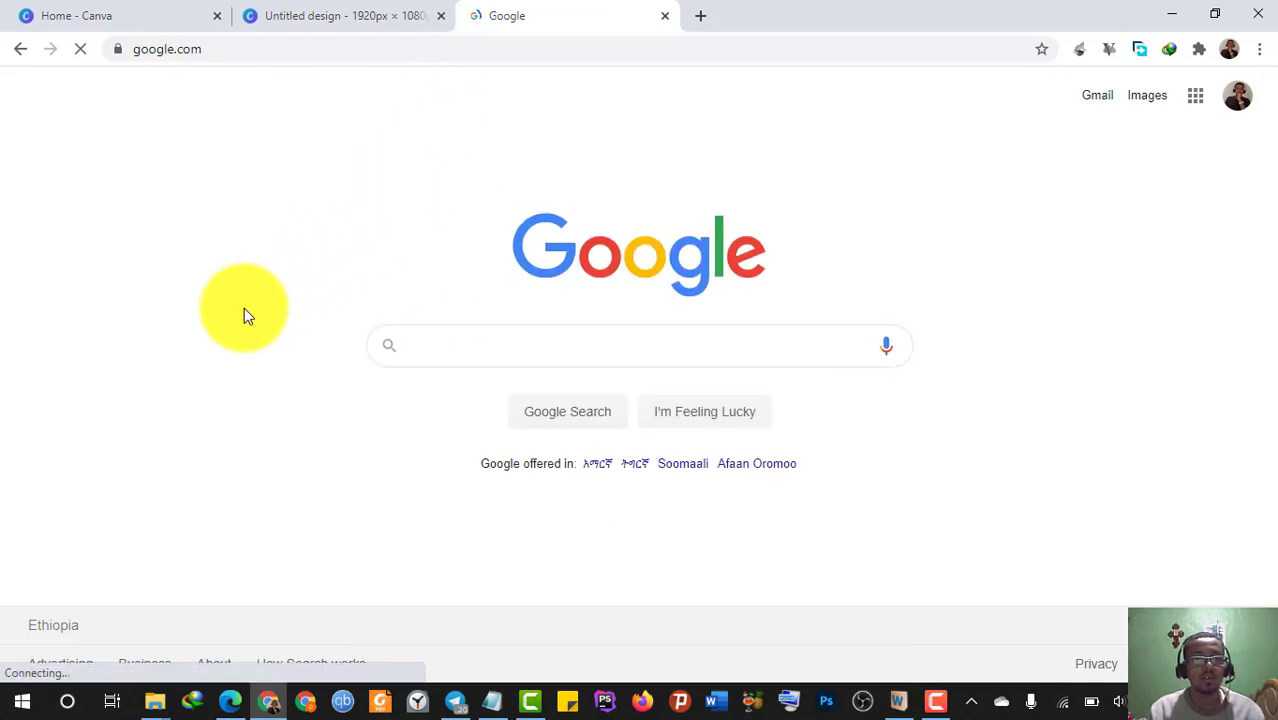
click(370, 10)
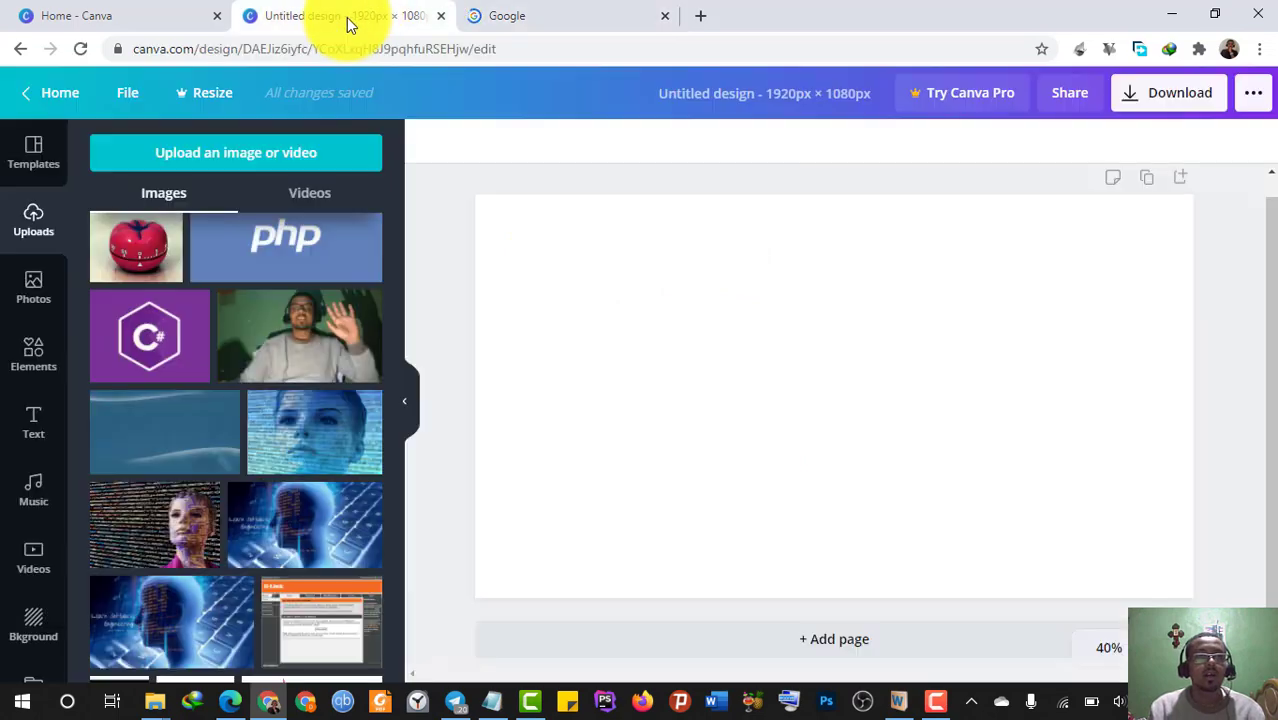
click(255, 153)
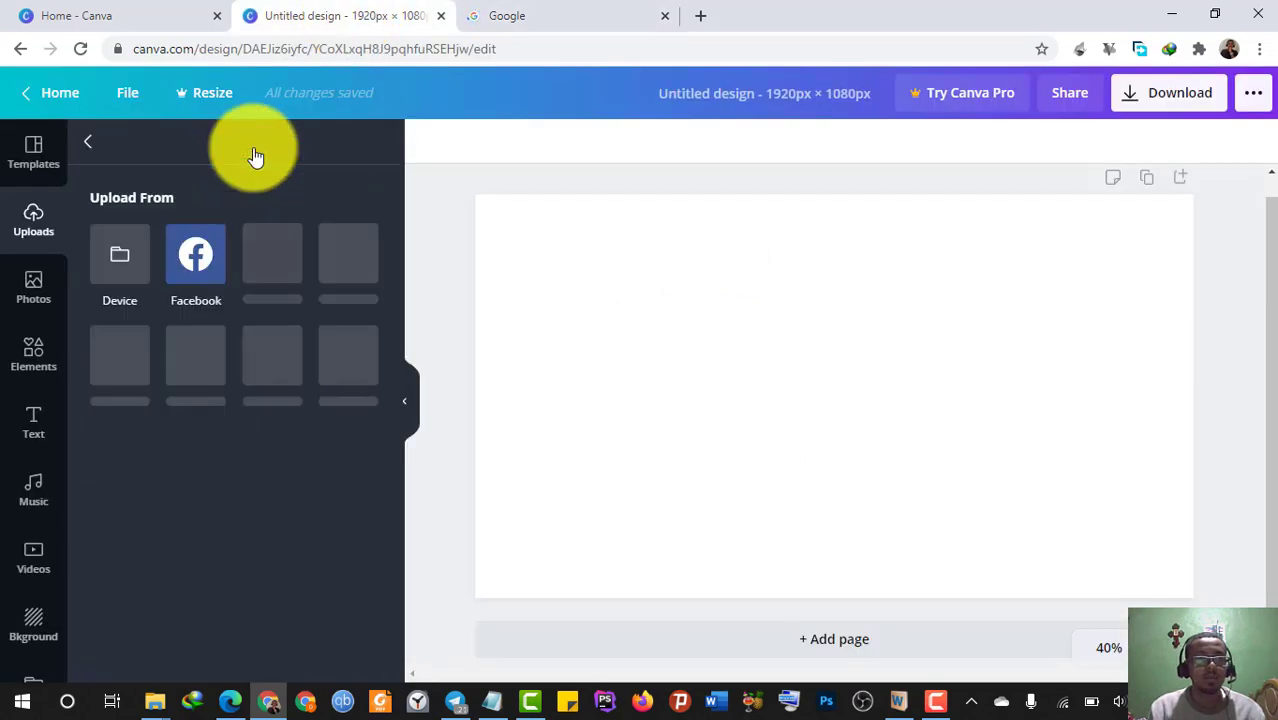
click(111, 253)
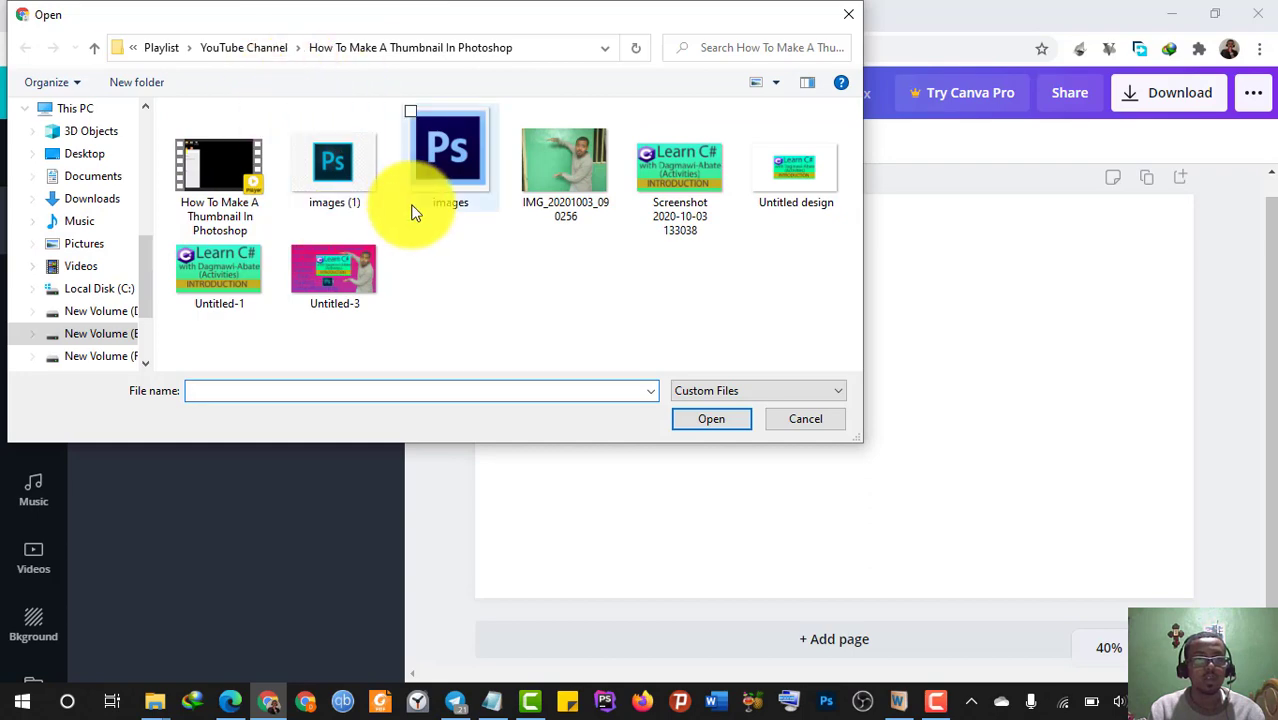
click(846, 14)
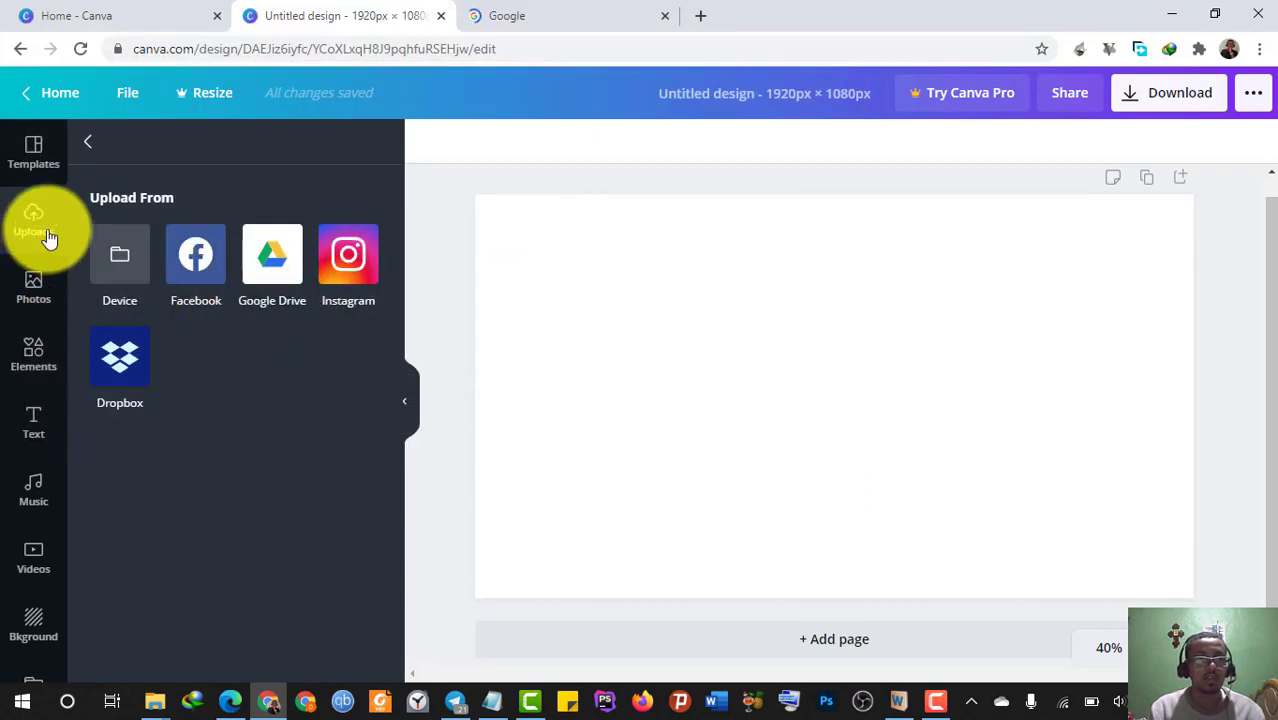
click(88, 143)
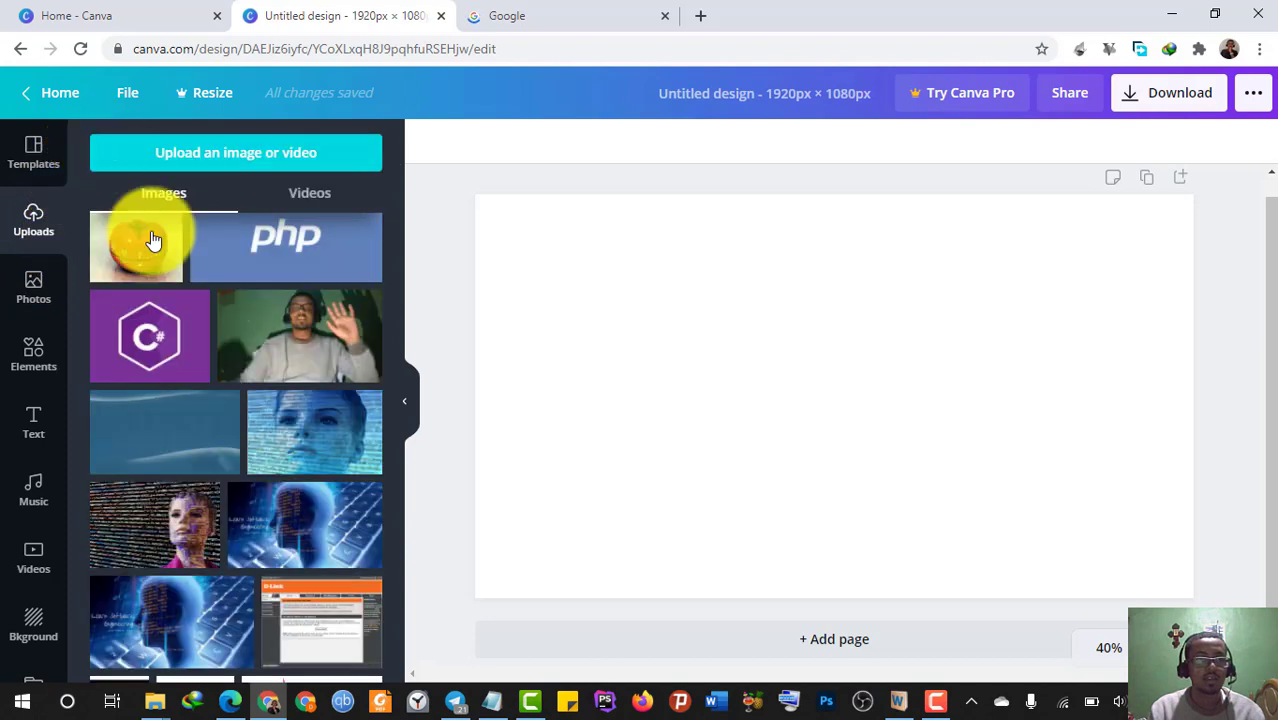
Step: Add the uploaded blue wave image with binary digits and enlarge it to cover the whole page
click(170, 451)
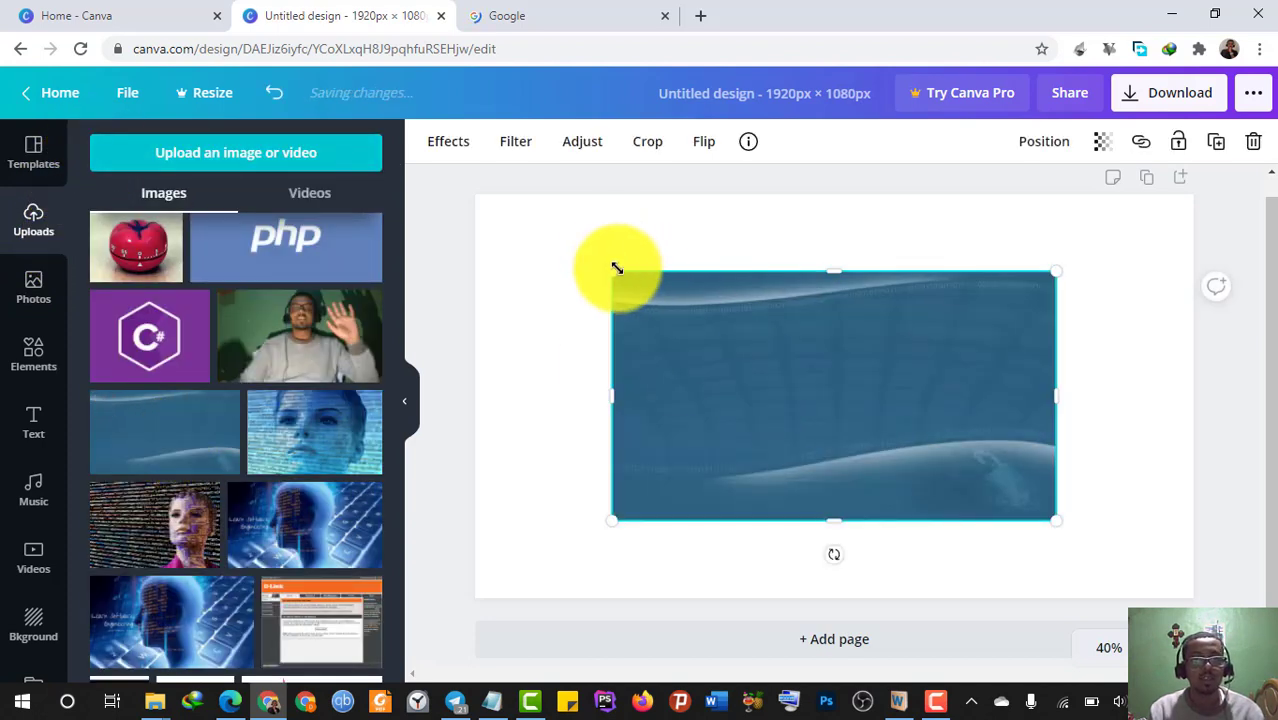
drag(617, 270, 476, 196)
drag(1056, 518, 1199, 591)
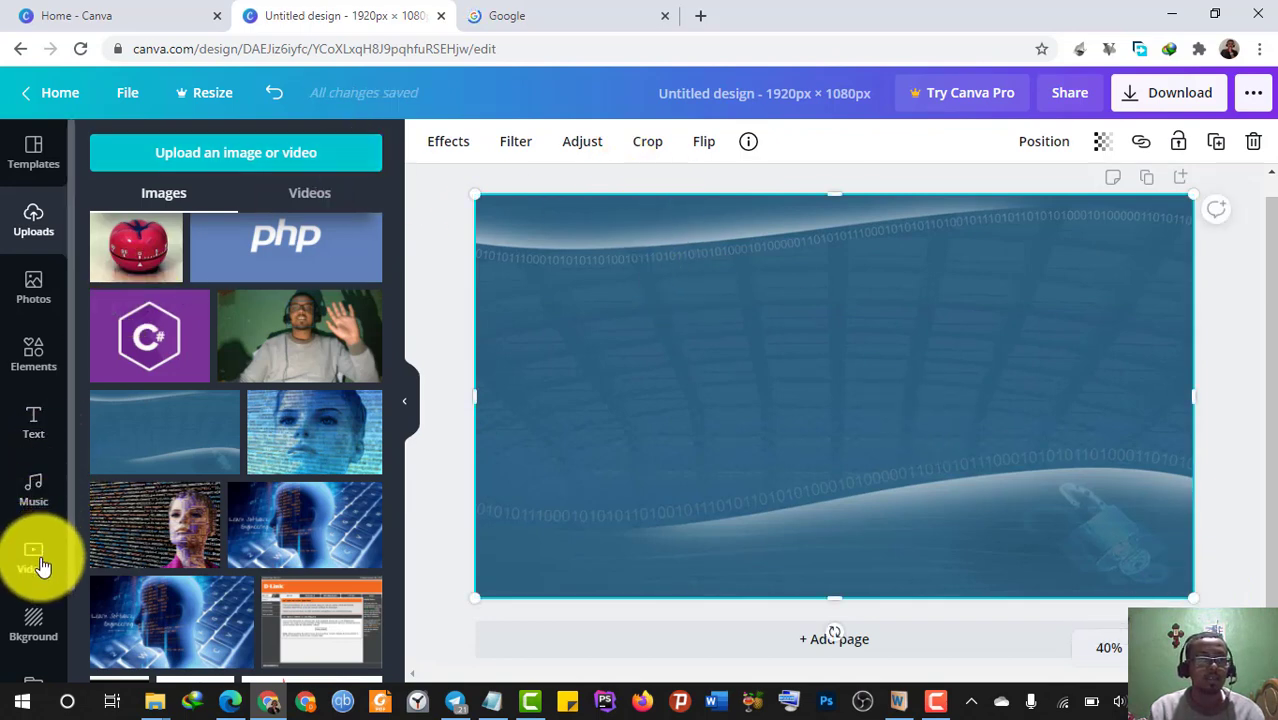
Step: Add a plain straight line to the page and rotate it to vertical so it divides the page in half
click(30, 356)
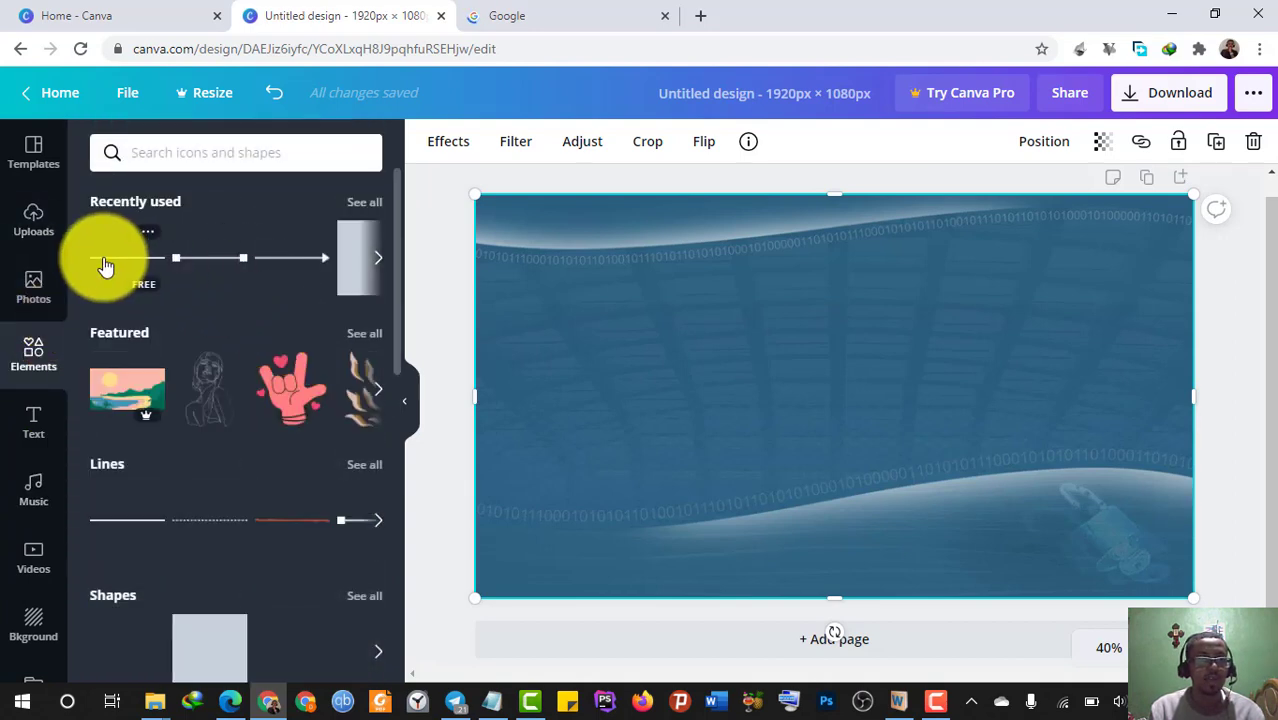
click(105, 266)
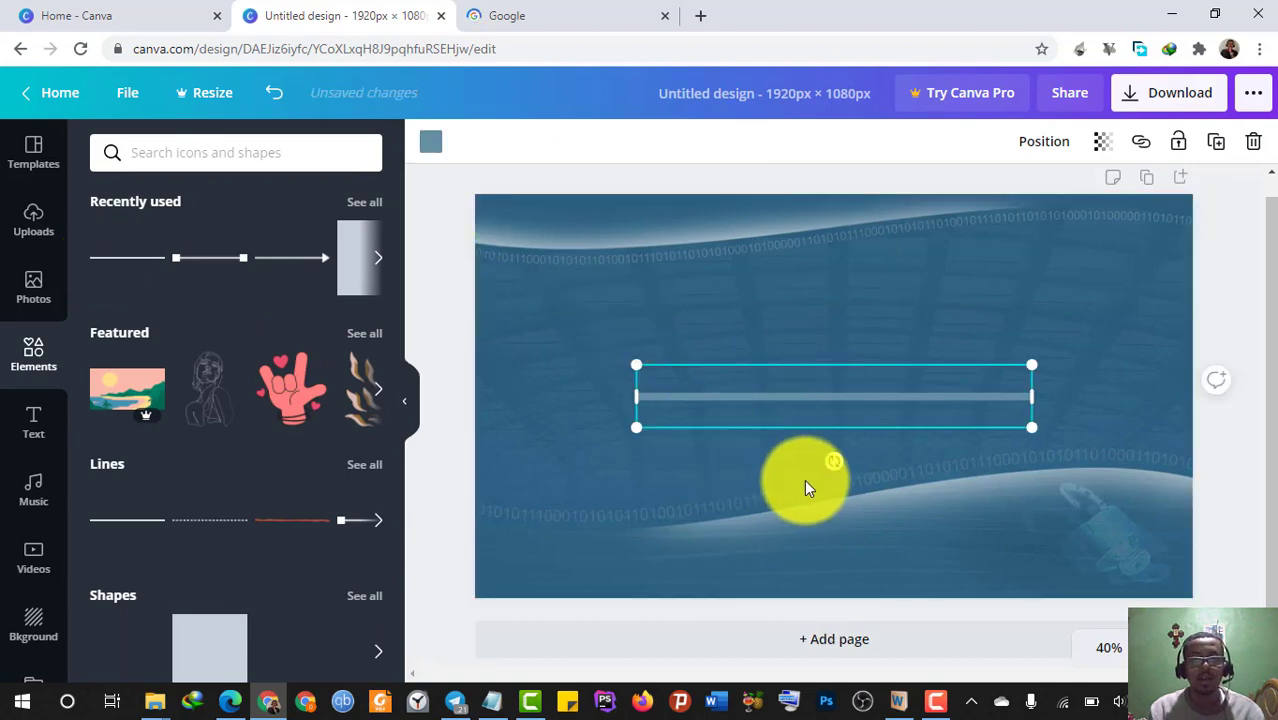
drag(830, 463, 766, 394)
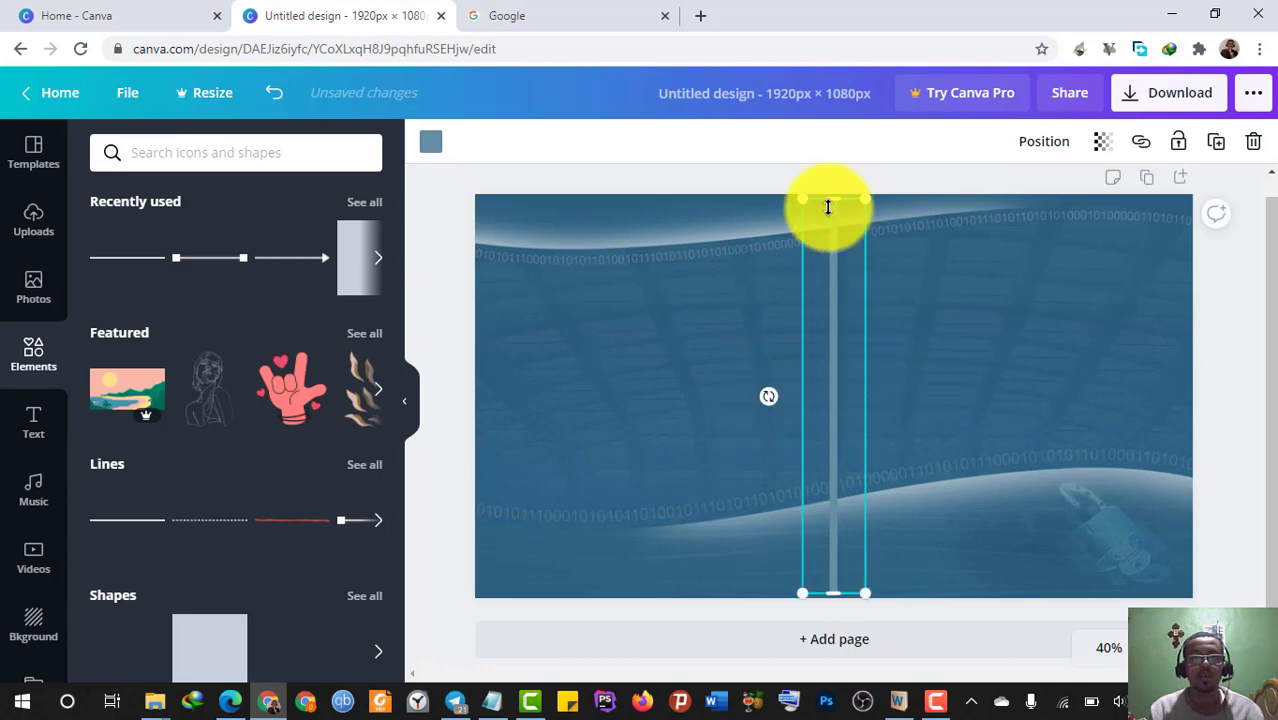
Step: Recolor the vertical dividing line with the medium gray from the default colors
click(431, 141)
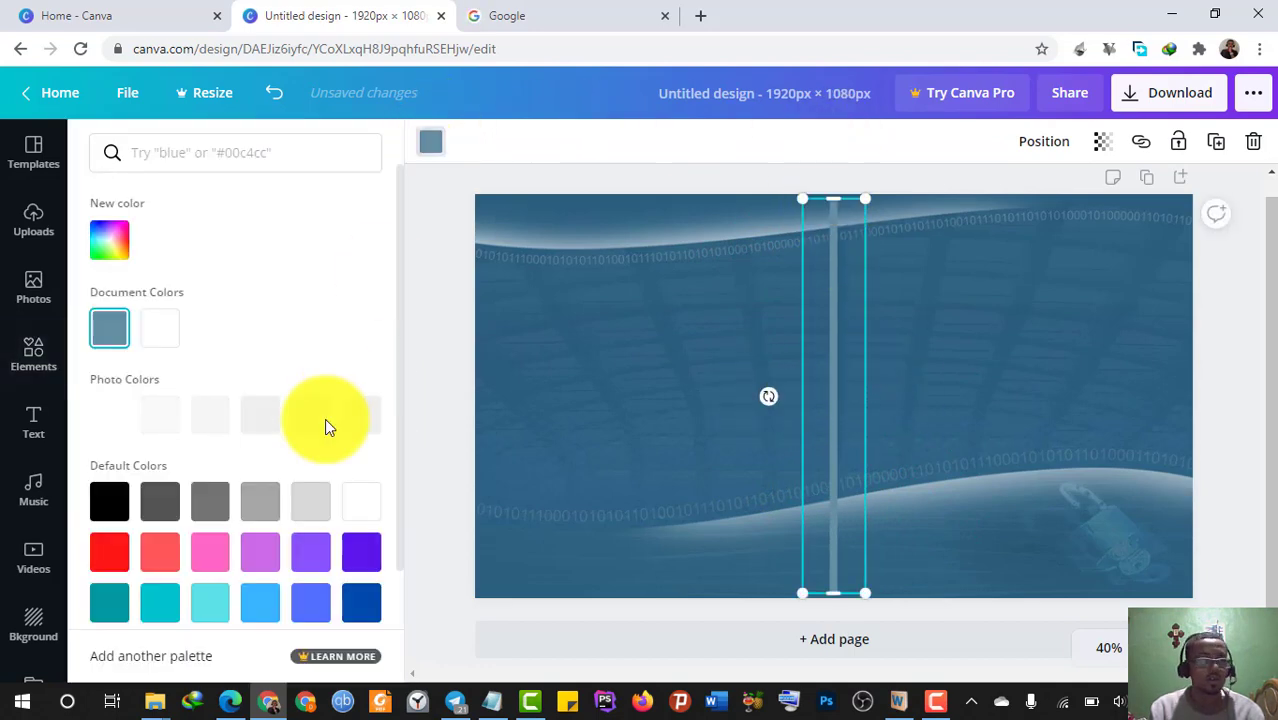
click(266, 511)
click(642, 392)
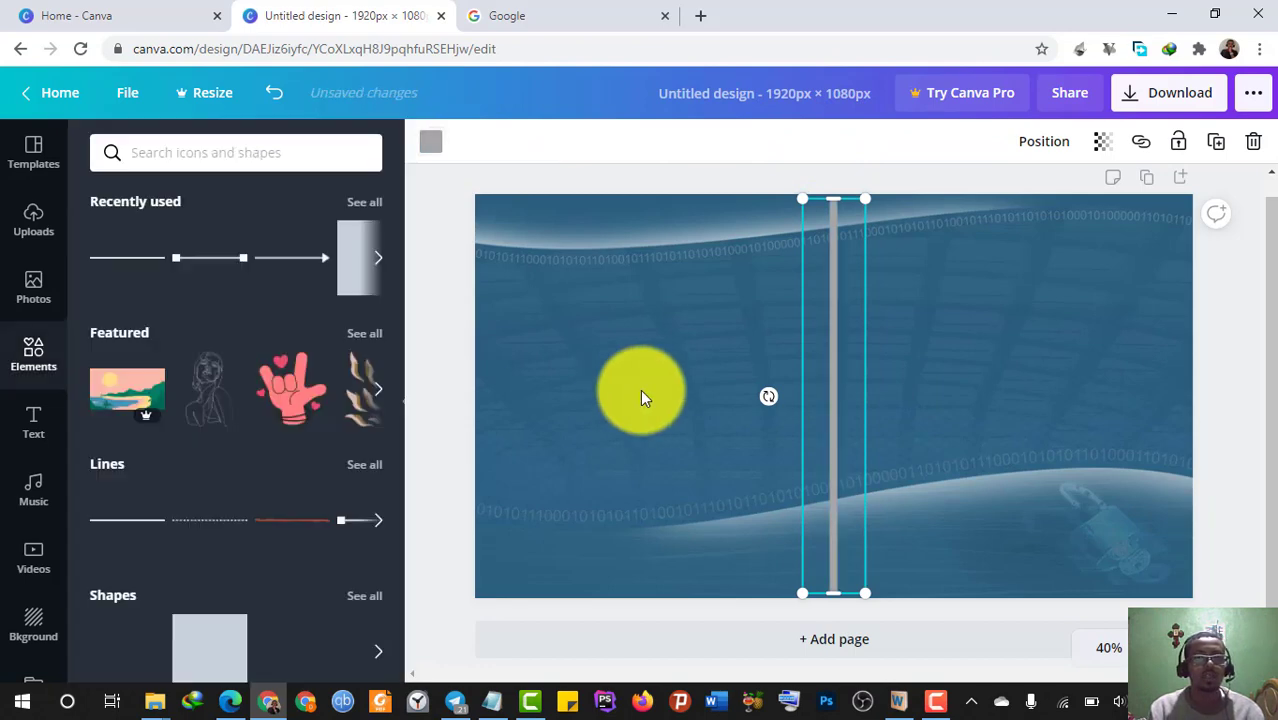
click(1009, 335)
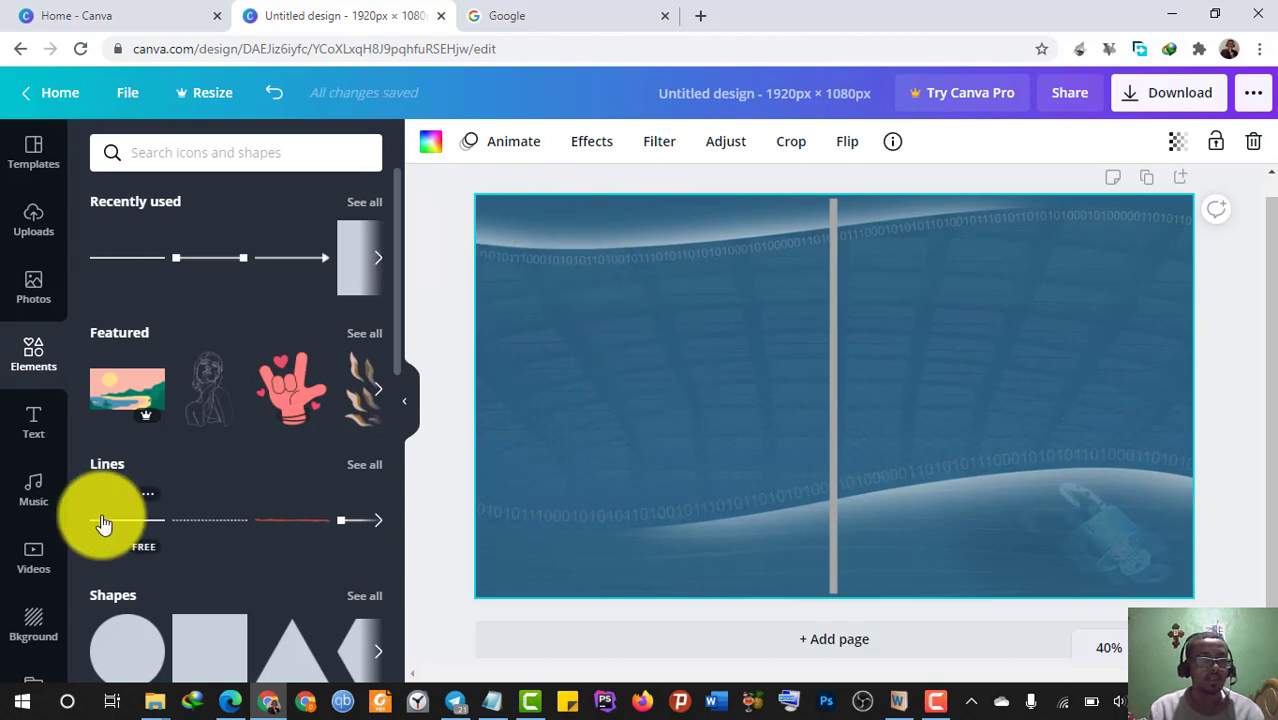
Step: Add a heading reading "WATCH MORE" on two lines and place it at the top of the page's left half
click(28, 446)
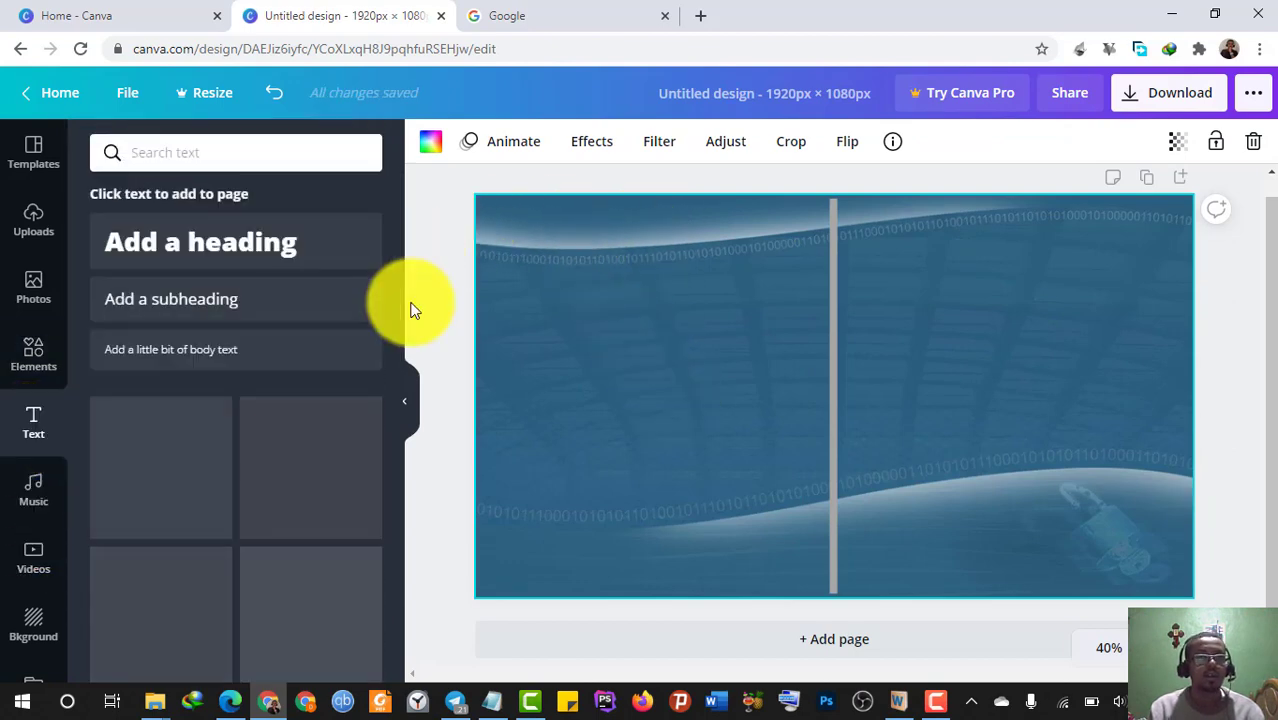
click(211, 250)
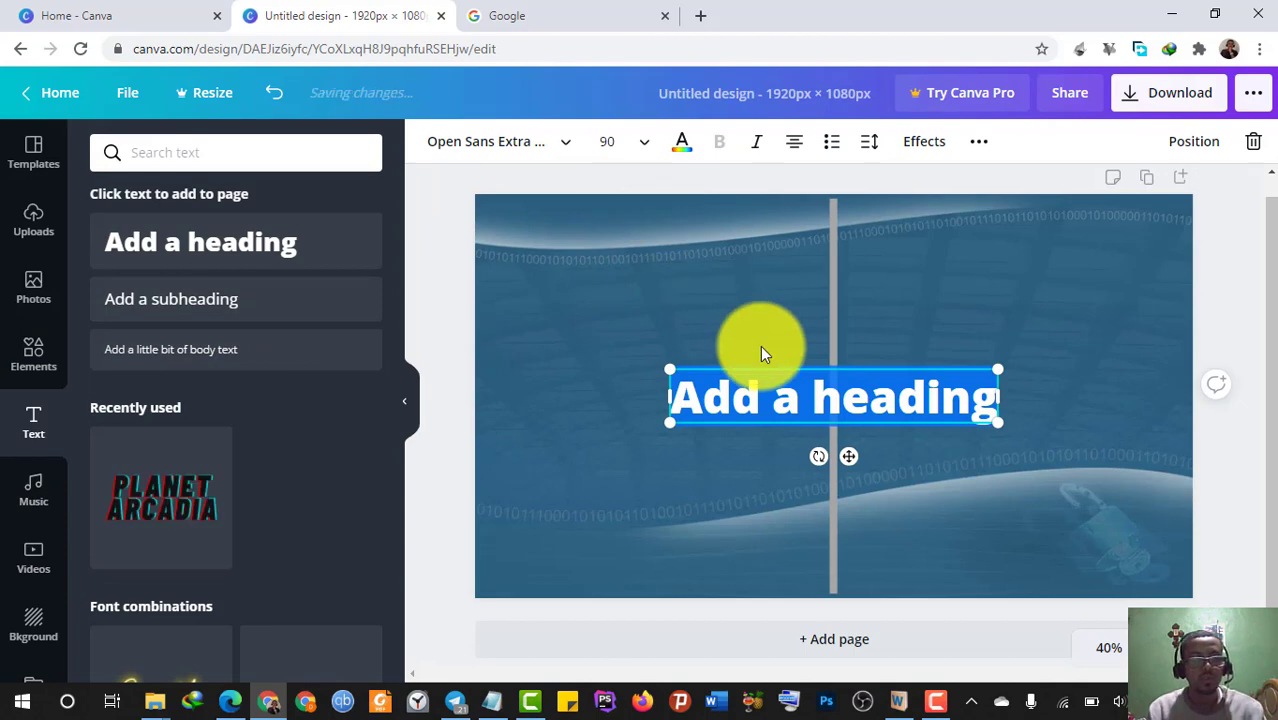
text(Wat)
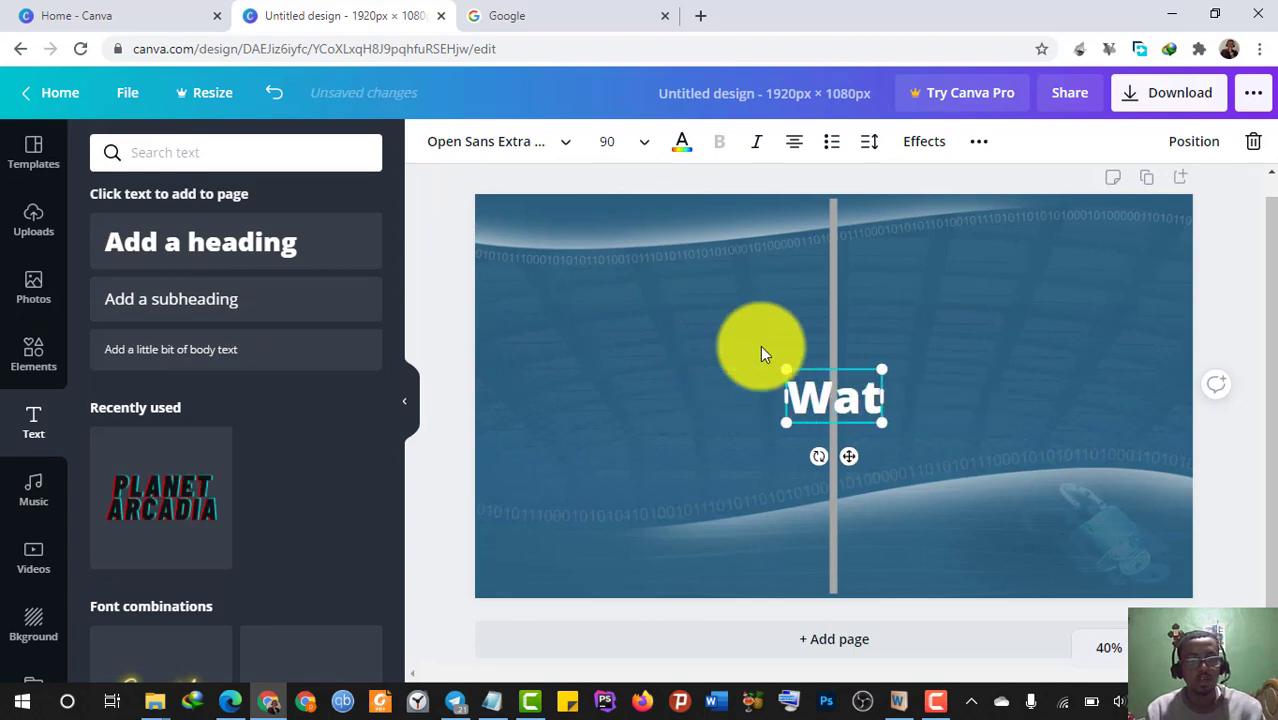
text(ch MORE)
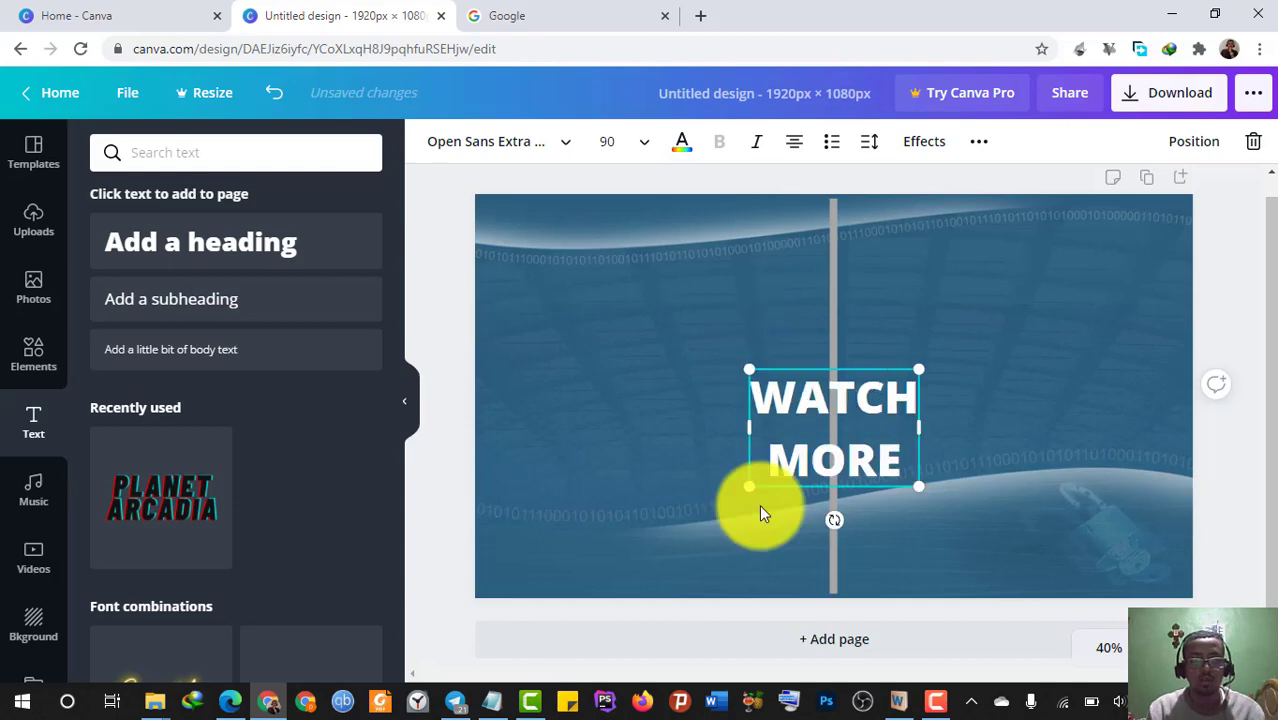
click(736, 446)
drag(776, 448, 594, 274)
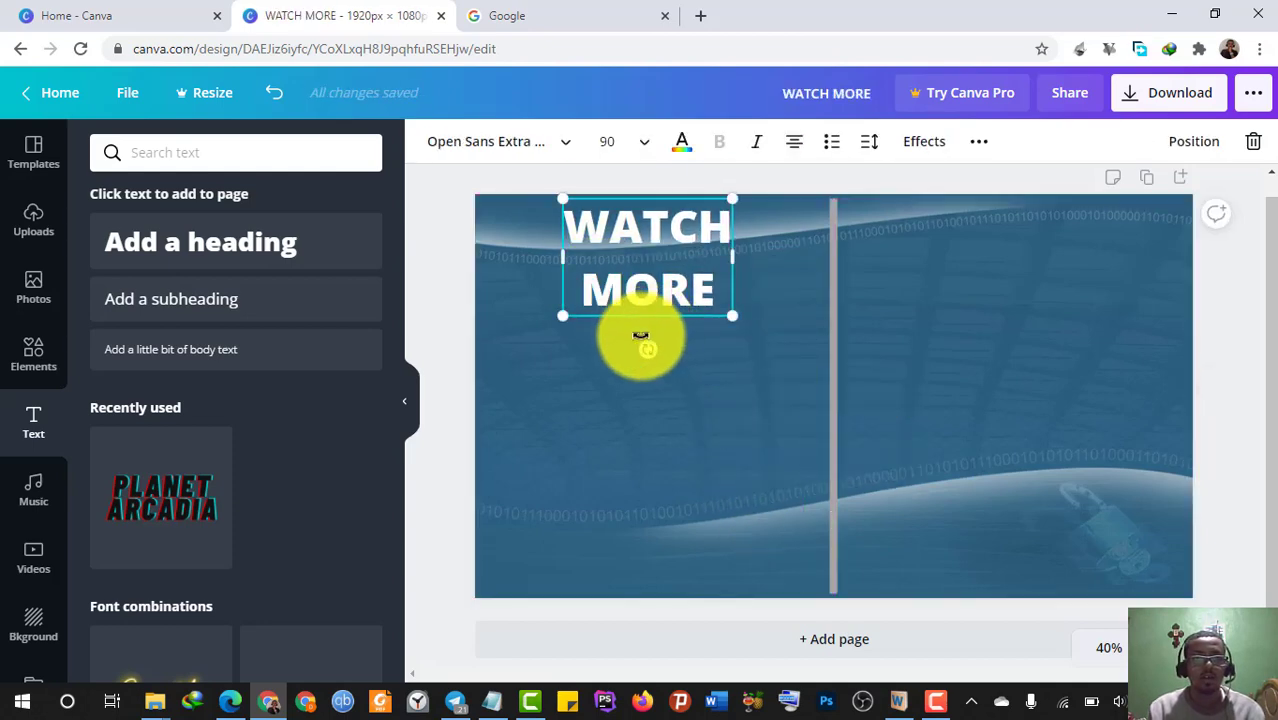
Step: Shrink the WATCH MORE heading to roughly half its size, keeping it near the top of the page's left half
drag(563, 316, 603, 241)
click(813, 294)
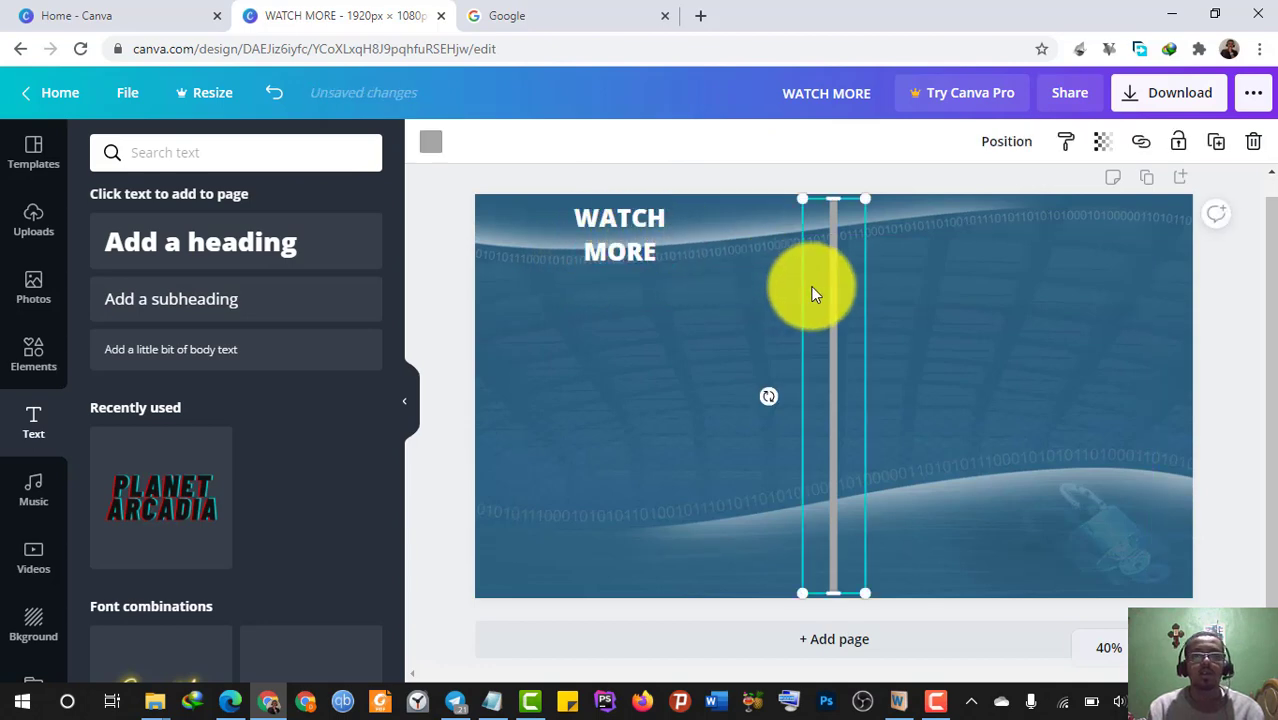
click(974, 304)
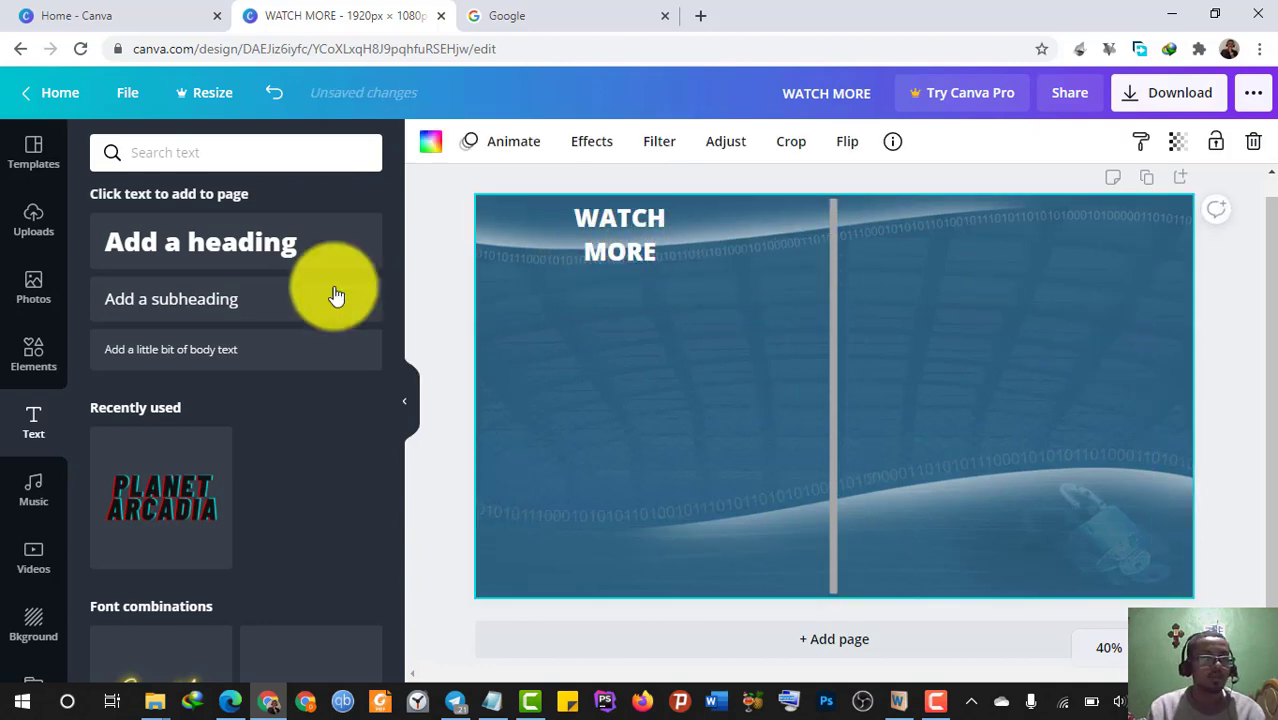
Step: Add a second heading to the page and set its font size to 48.8 to match the WATCH MORE heading
click(234, 242)
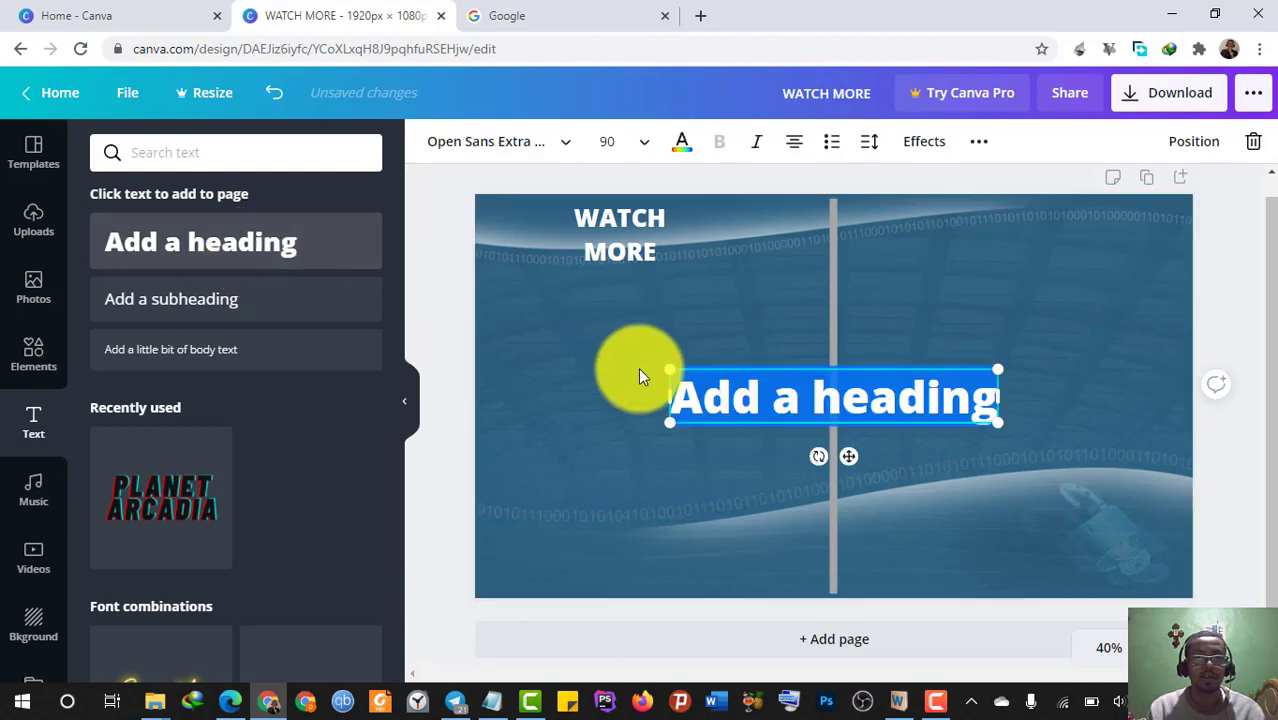
click(594, 231)
click(791, 395)
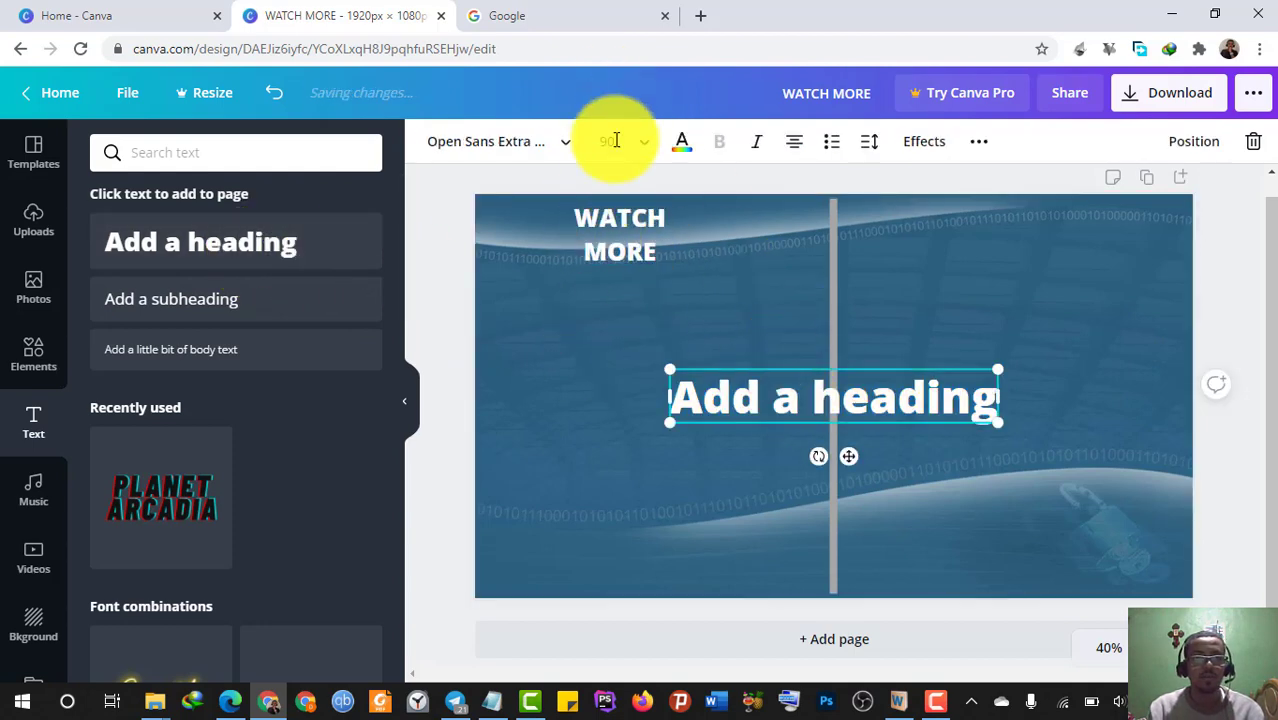
click(607, 142)
click(793, 412)
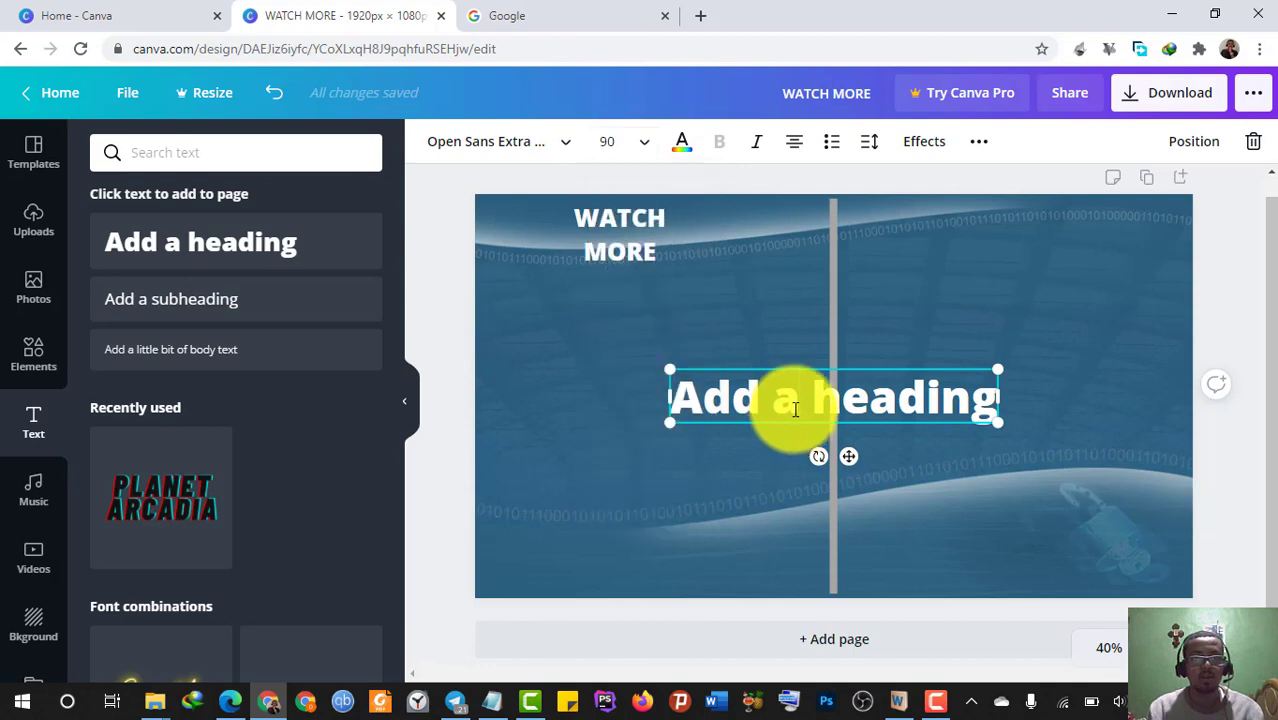
click(606, 143)
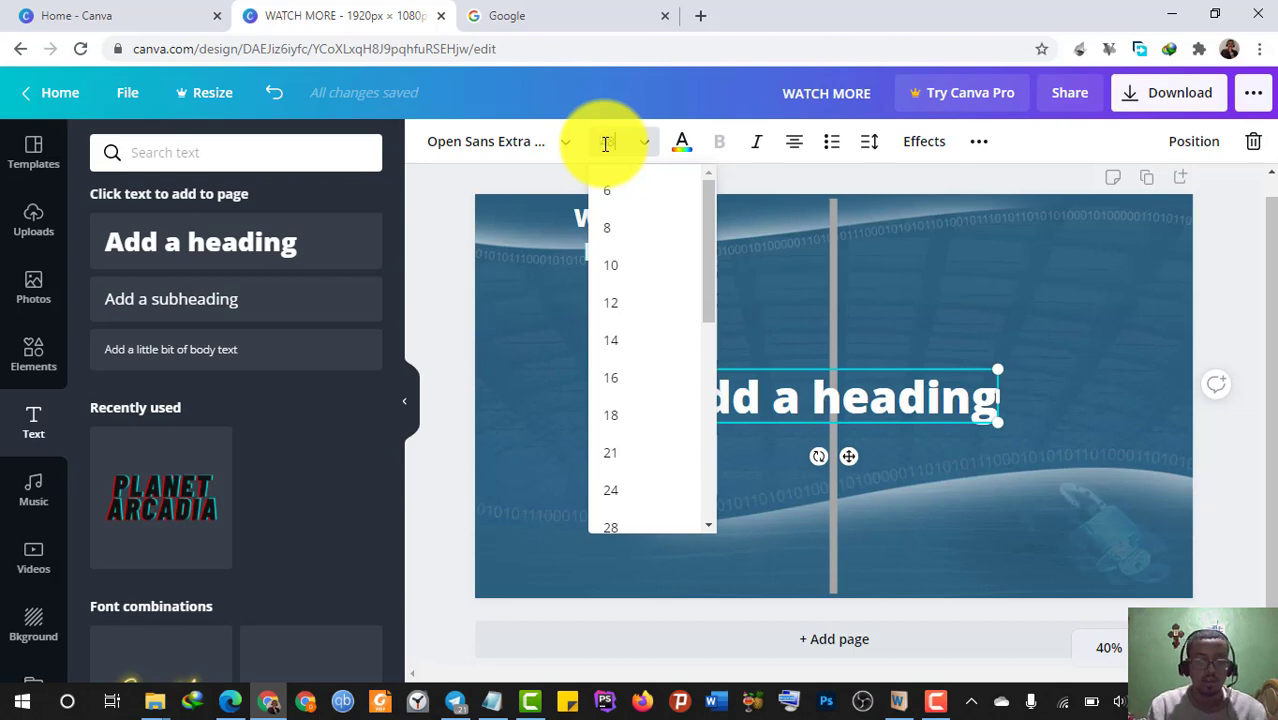
text(48.8)
key(Return)
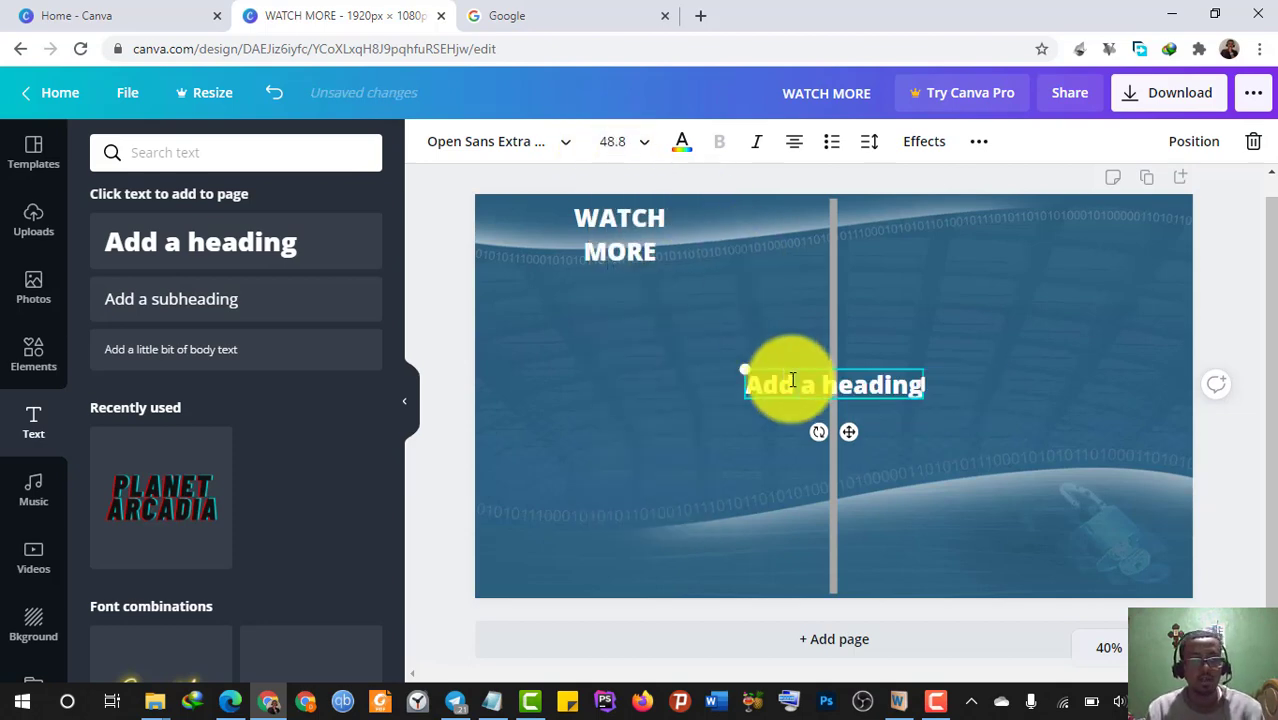
Step: Replace the new heading's placeholder text with "SUBSCRIBE HERE" on two lines
text(S)
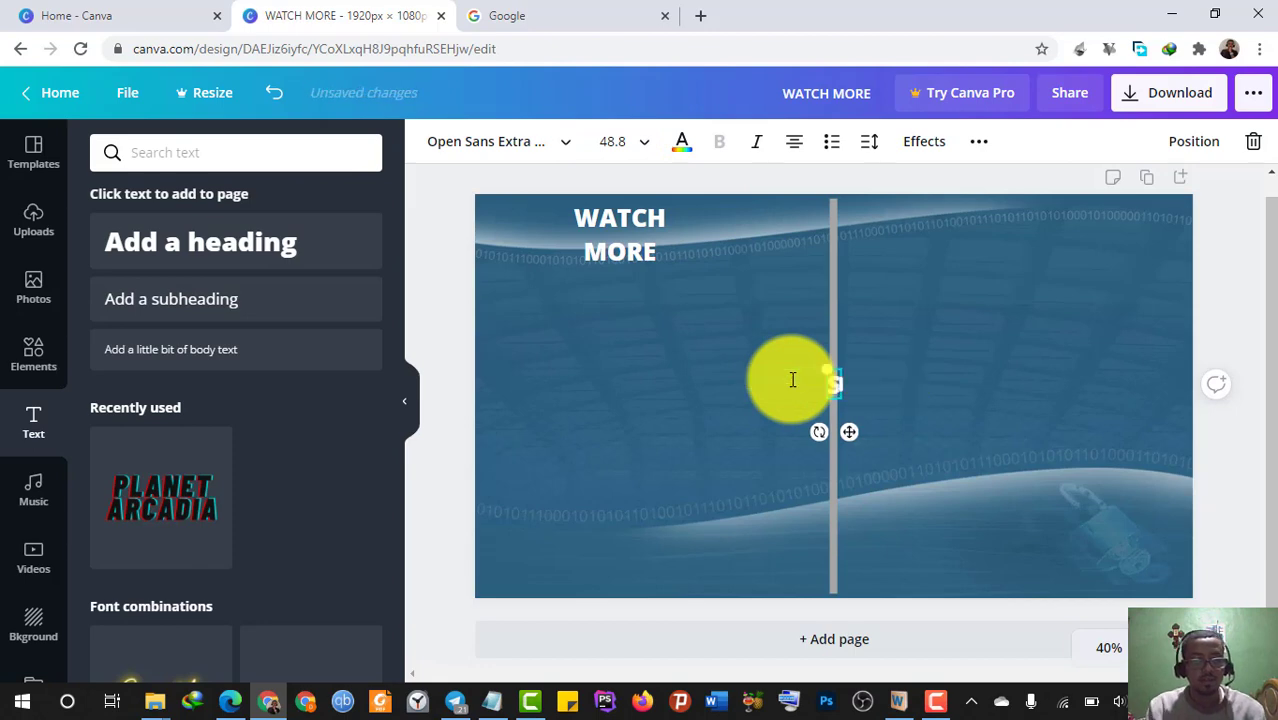
text(UBSCRIBE)
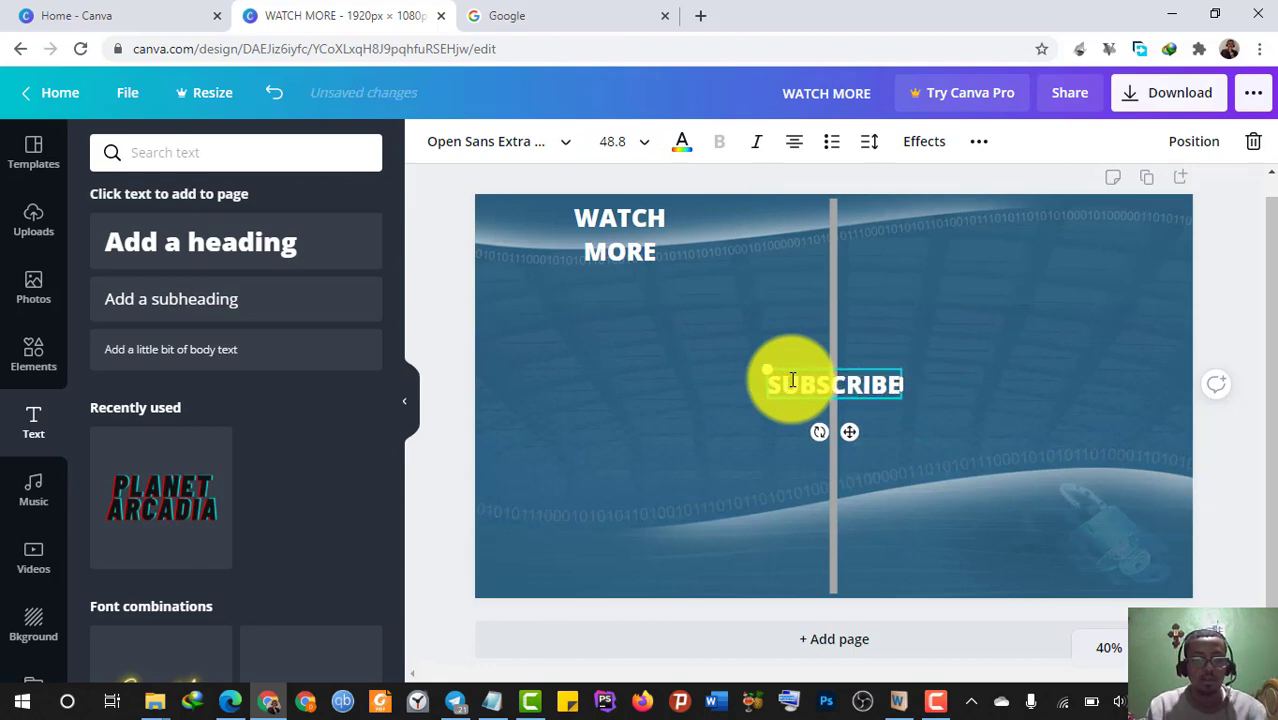
key(Escape)
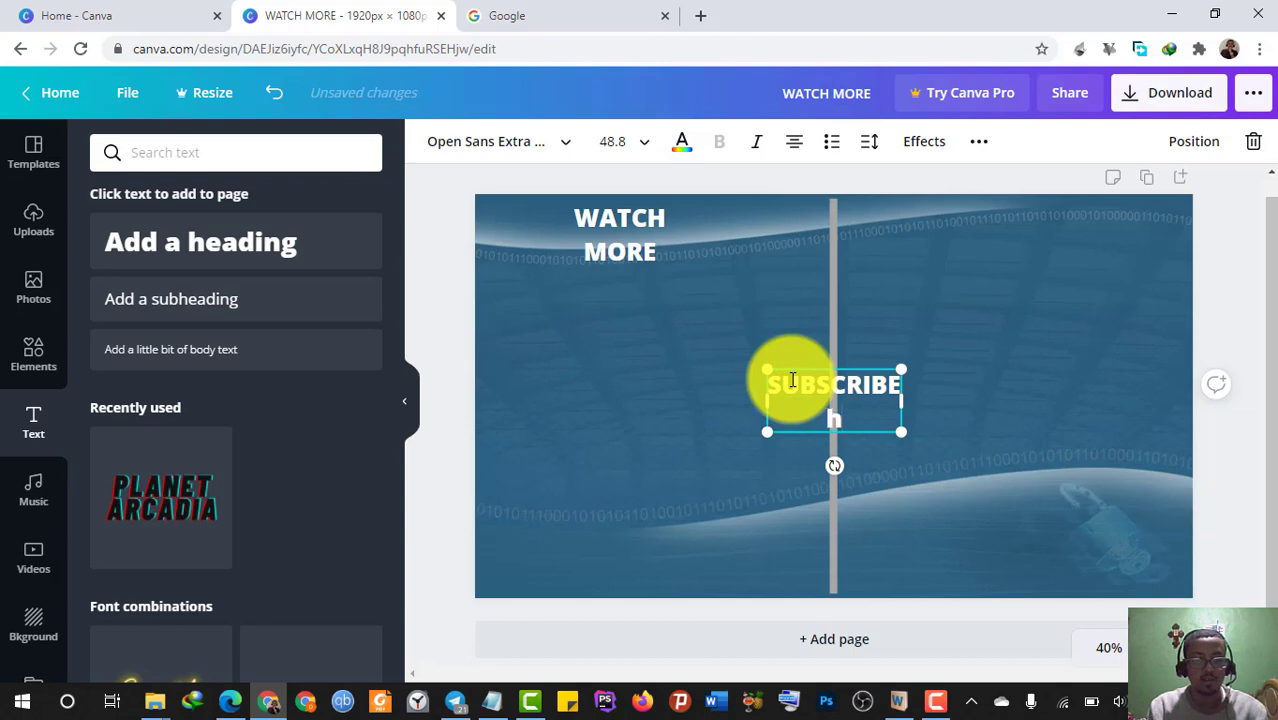
text(HERE)
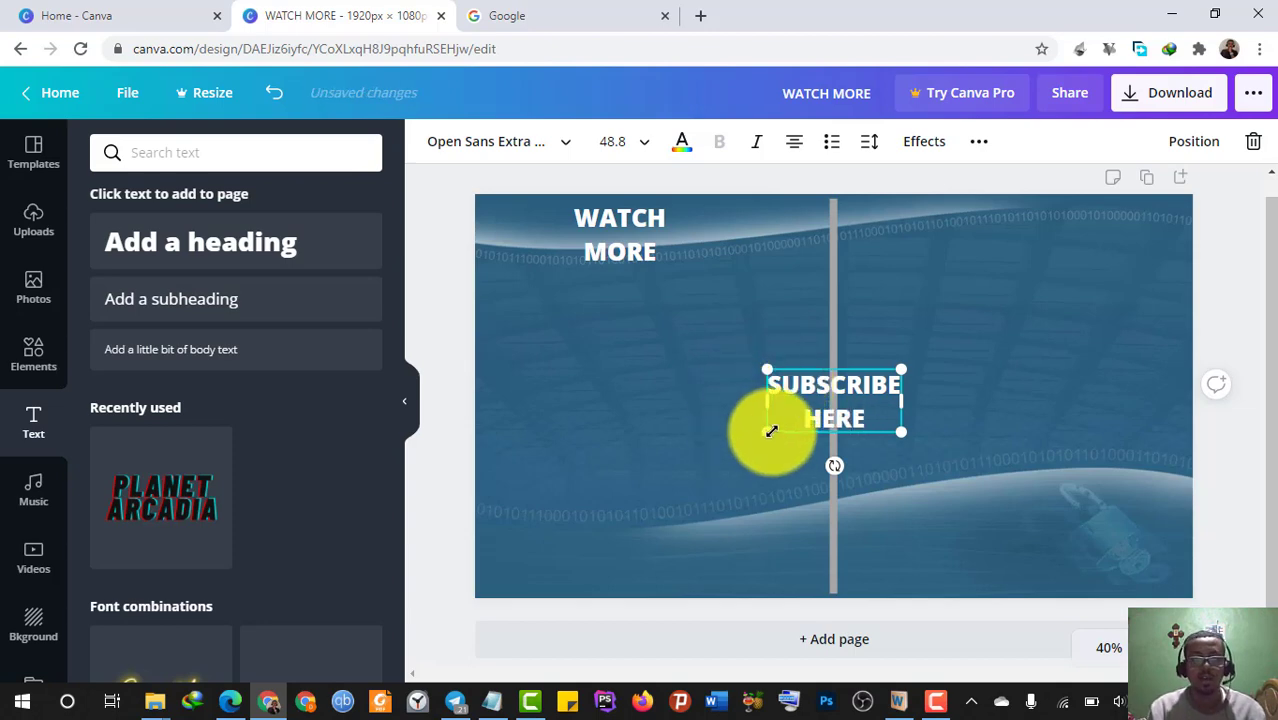
Step: Move the SUBSCRIBE HERE heading to the right edge of the page, at about mid-height
drag(800, 425, 1089, 437)
drag(1086, 438, 1081, 434)
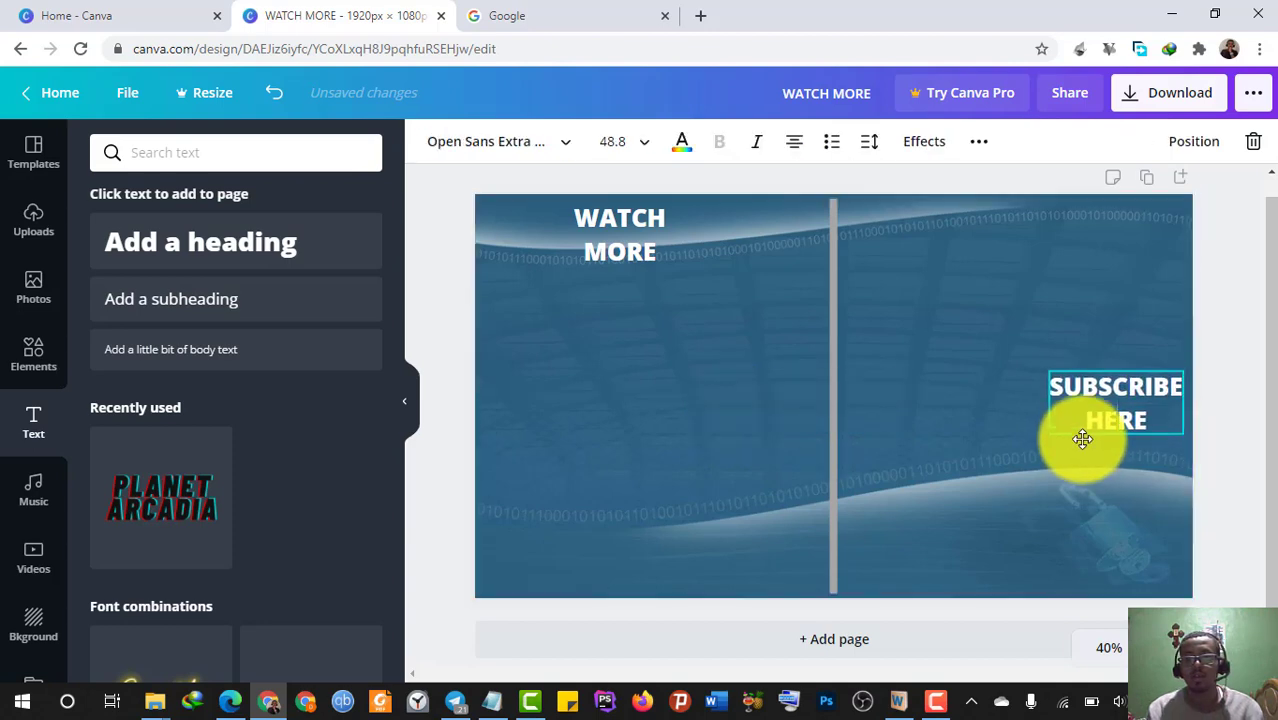
click(996, 494)
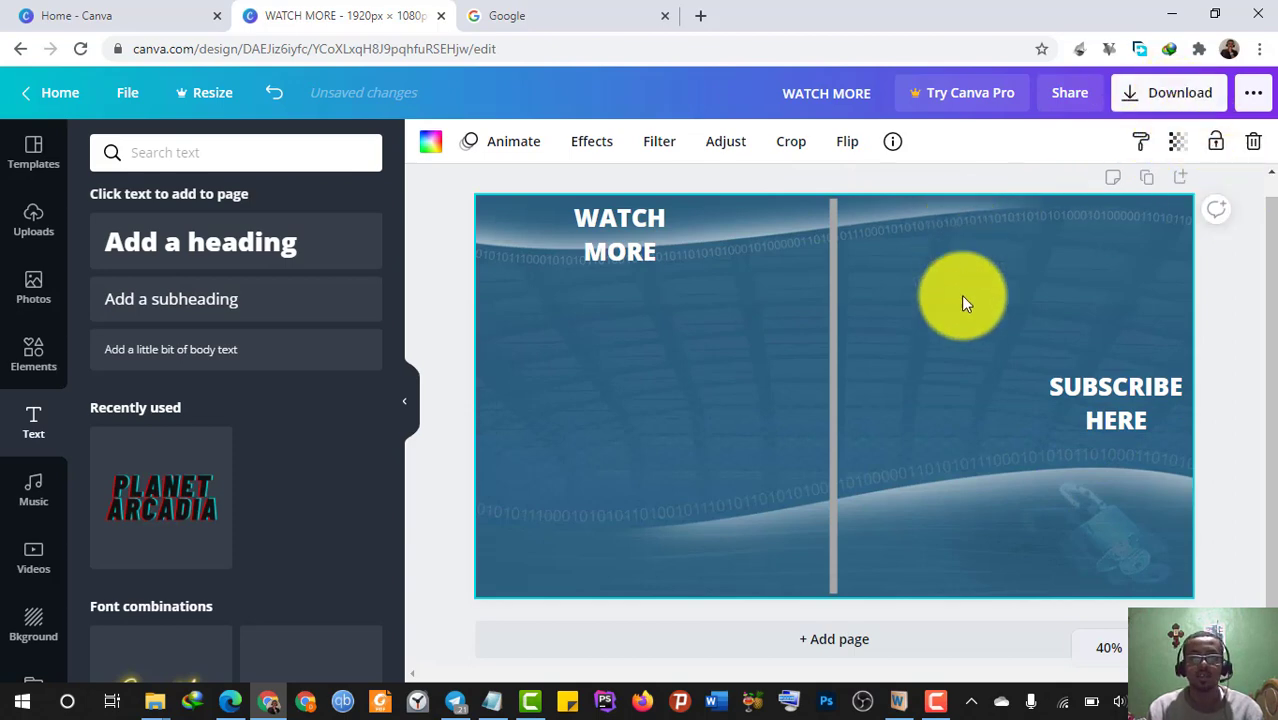
Step: Adjust the background image to a saturation of 23 and a blur of -35
click(729, 149)
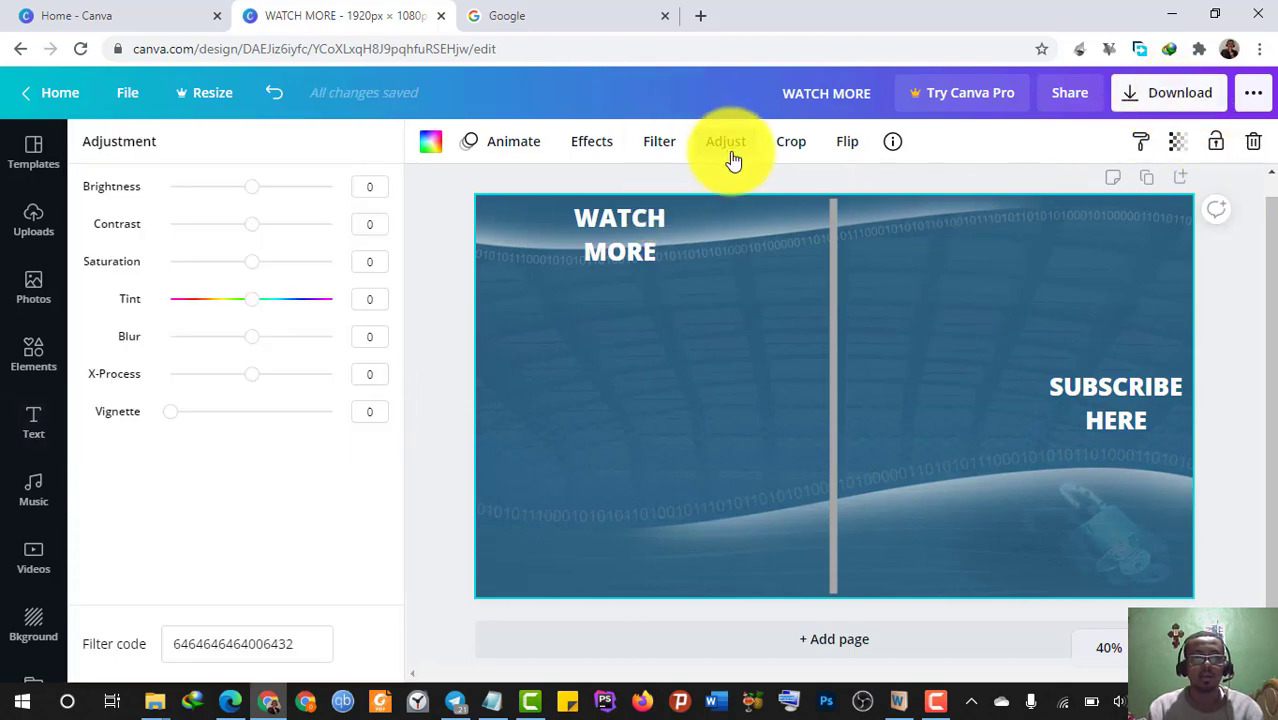
click(214, 341)
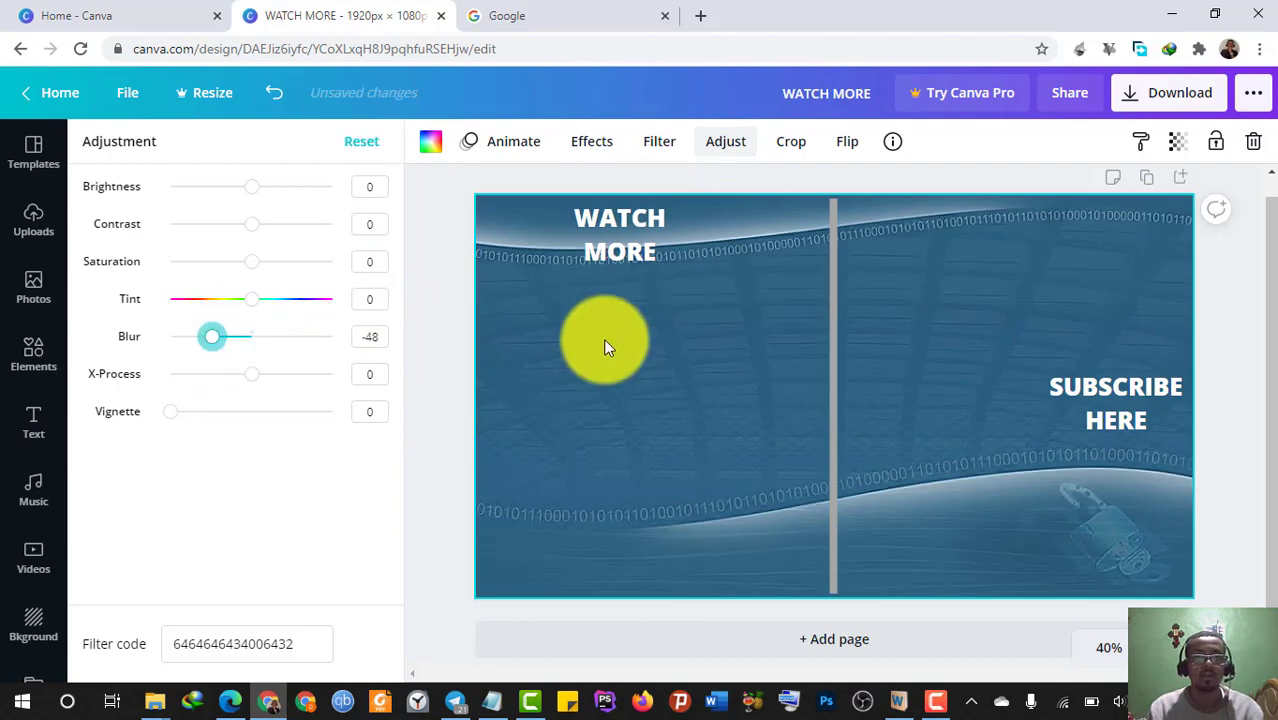
click(286, 265)
drag(286, 267, 270, 265)
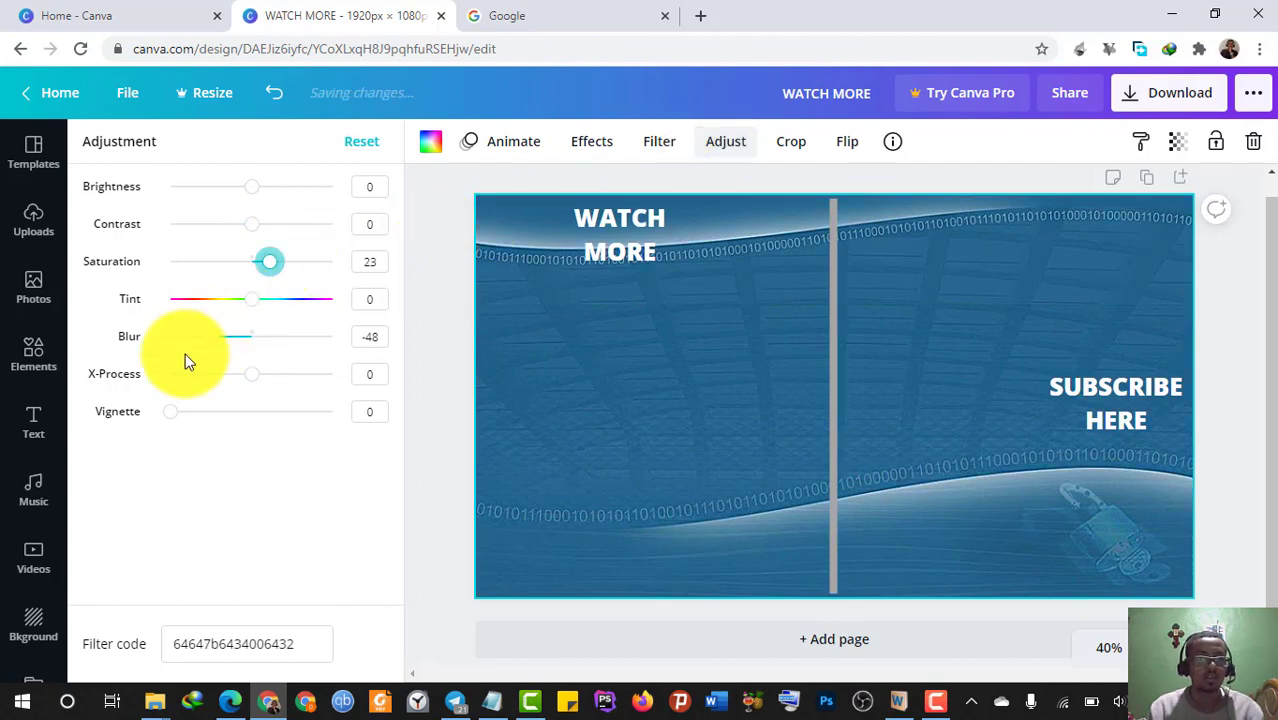
click(225, 343)
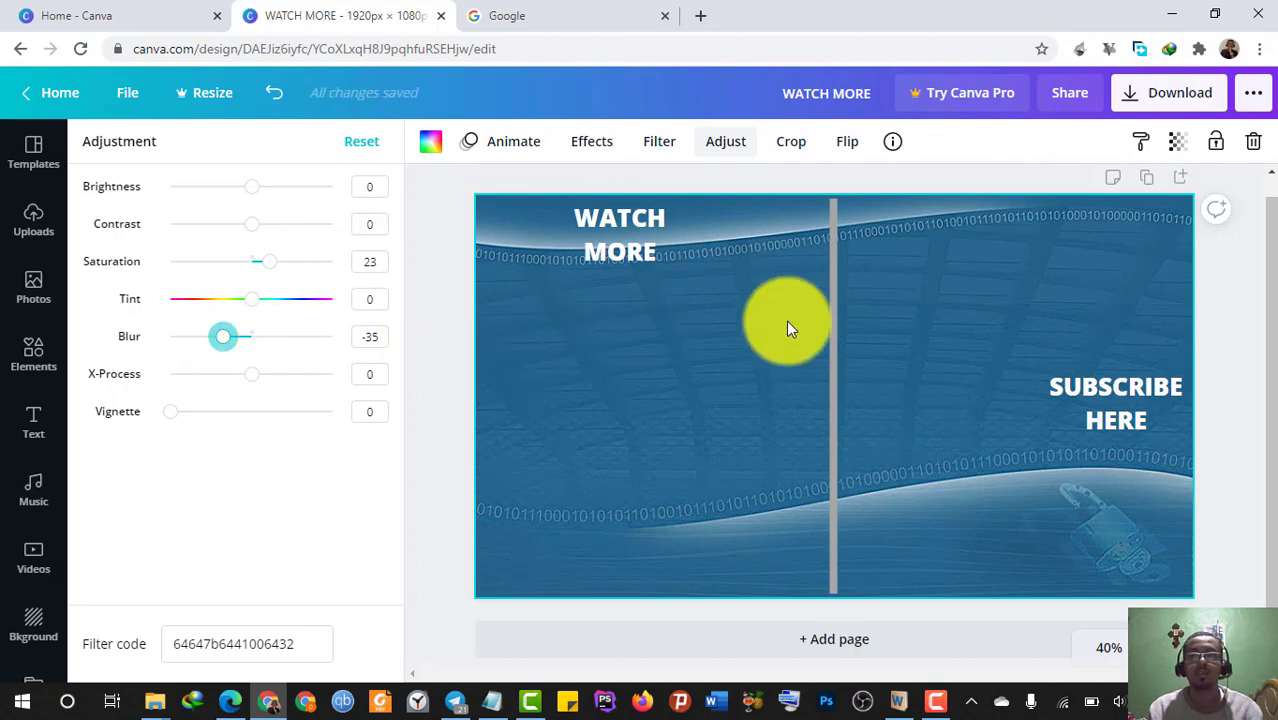
Step: Download the design as a PNG and show the downloaded WATCH MORE.png in its folder
click(1130, 92)
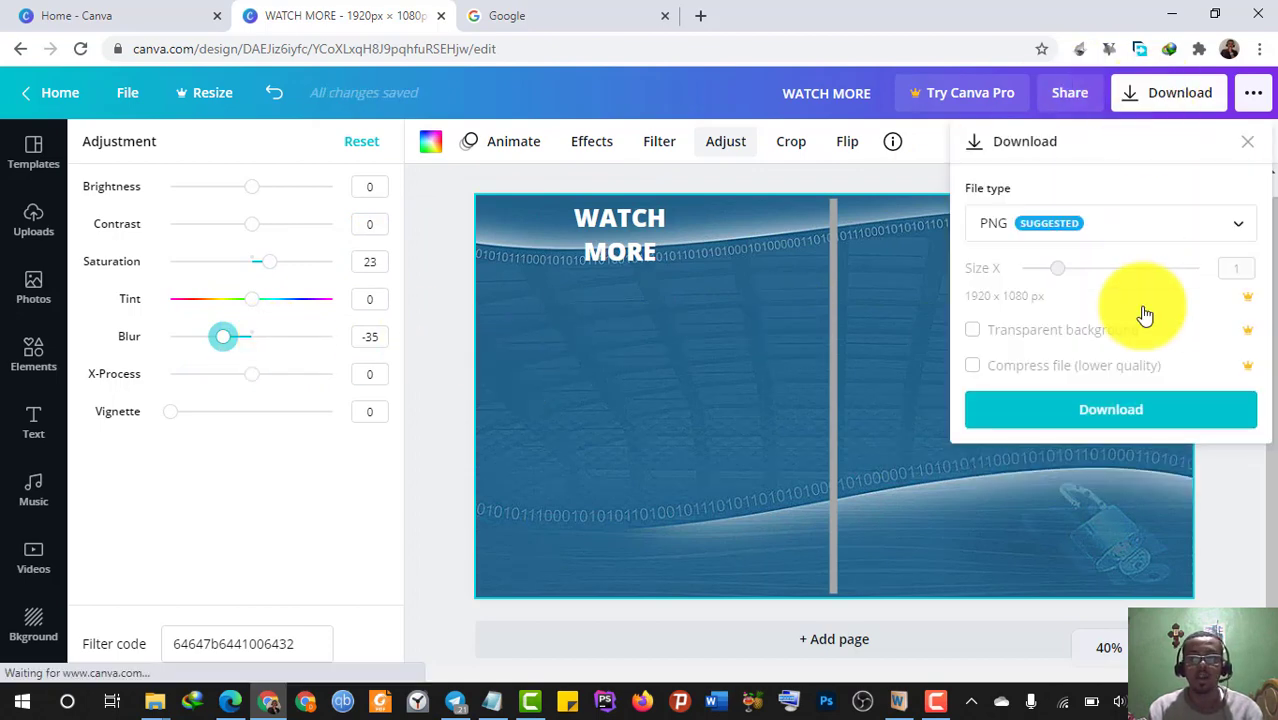
click(1118, 418)
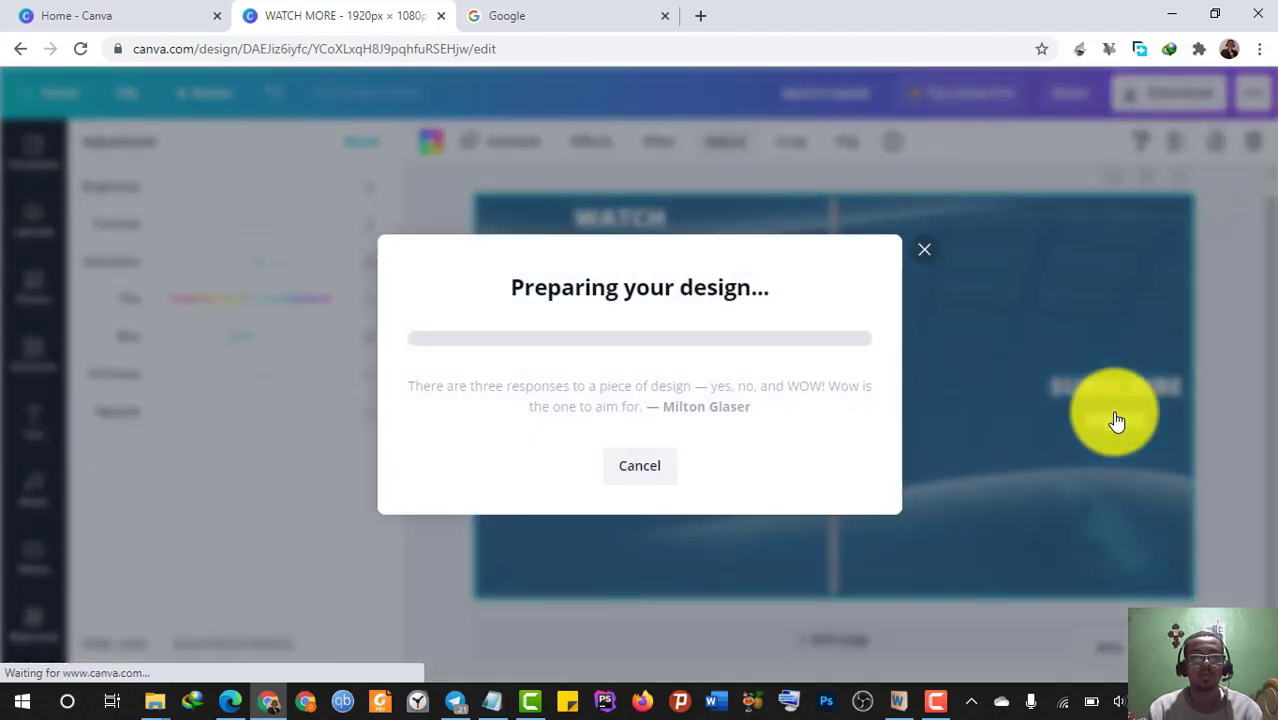
key(ctrl+j)
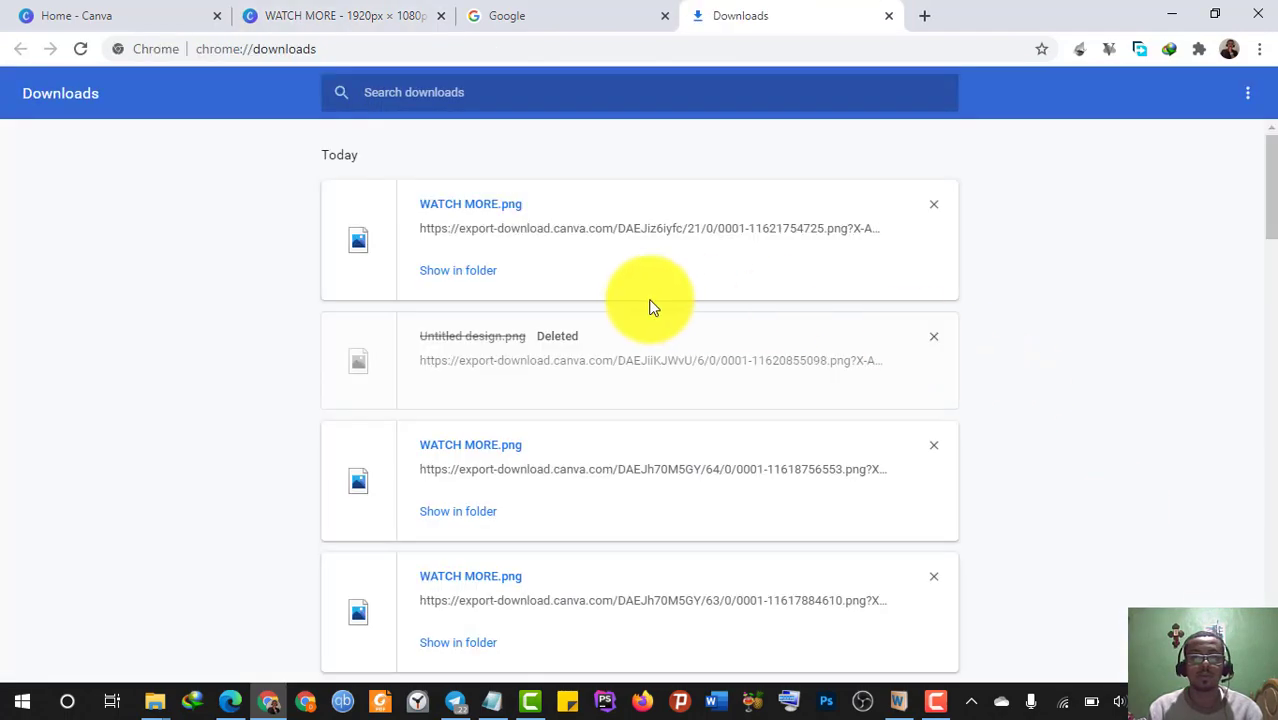
click(460, 268)
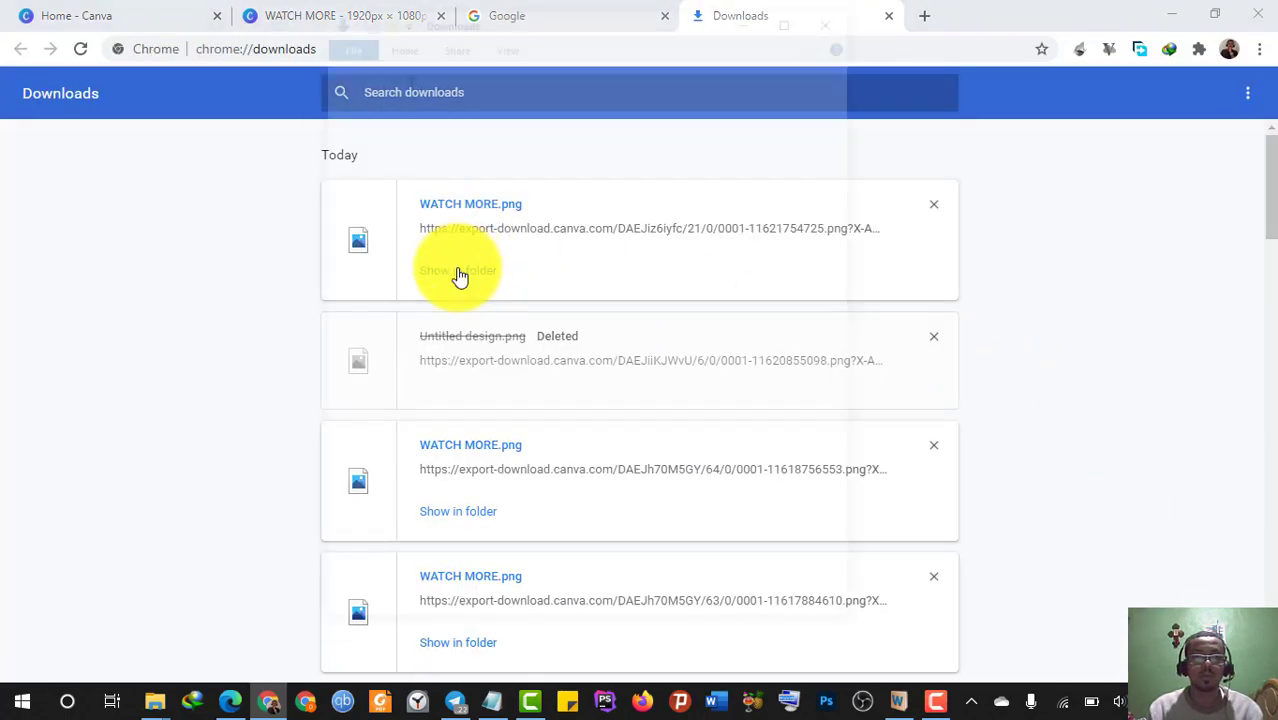
Step: Rename the downloaded WATCH MORE image as END SCREEN
right_click(609, 164)
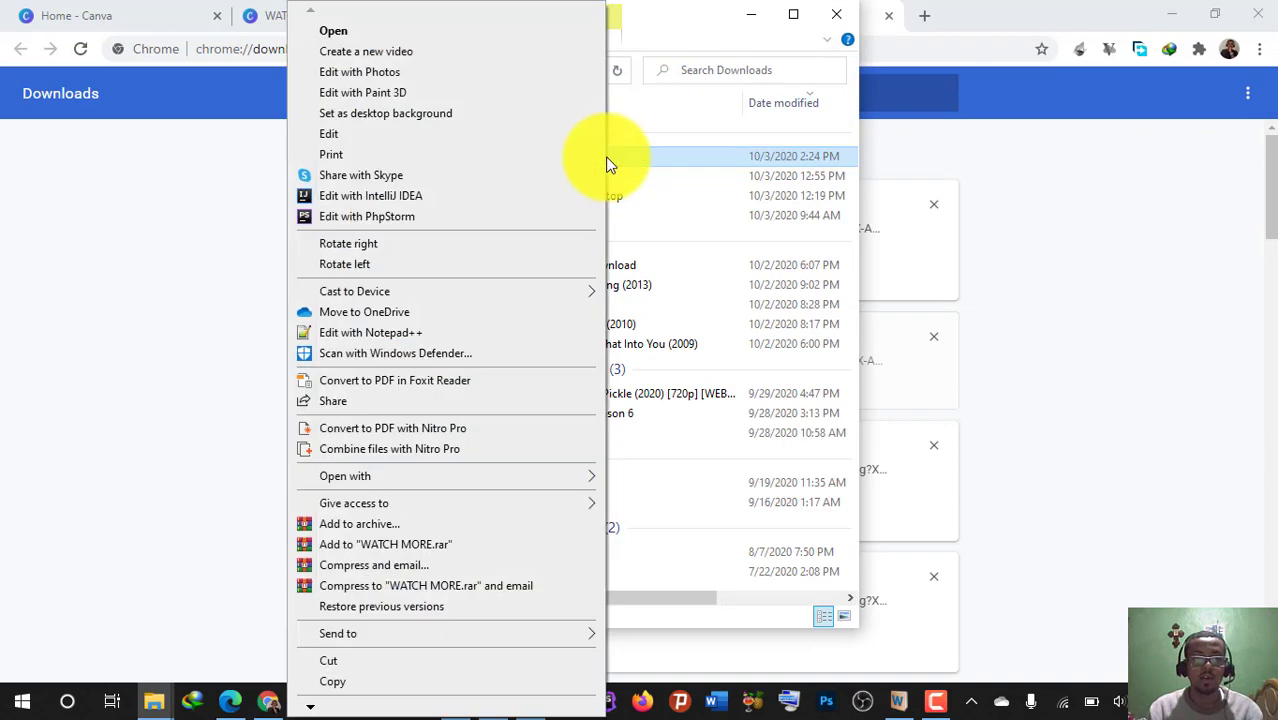
scroll(315, 705, down, 3)
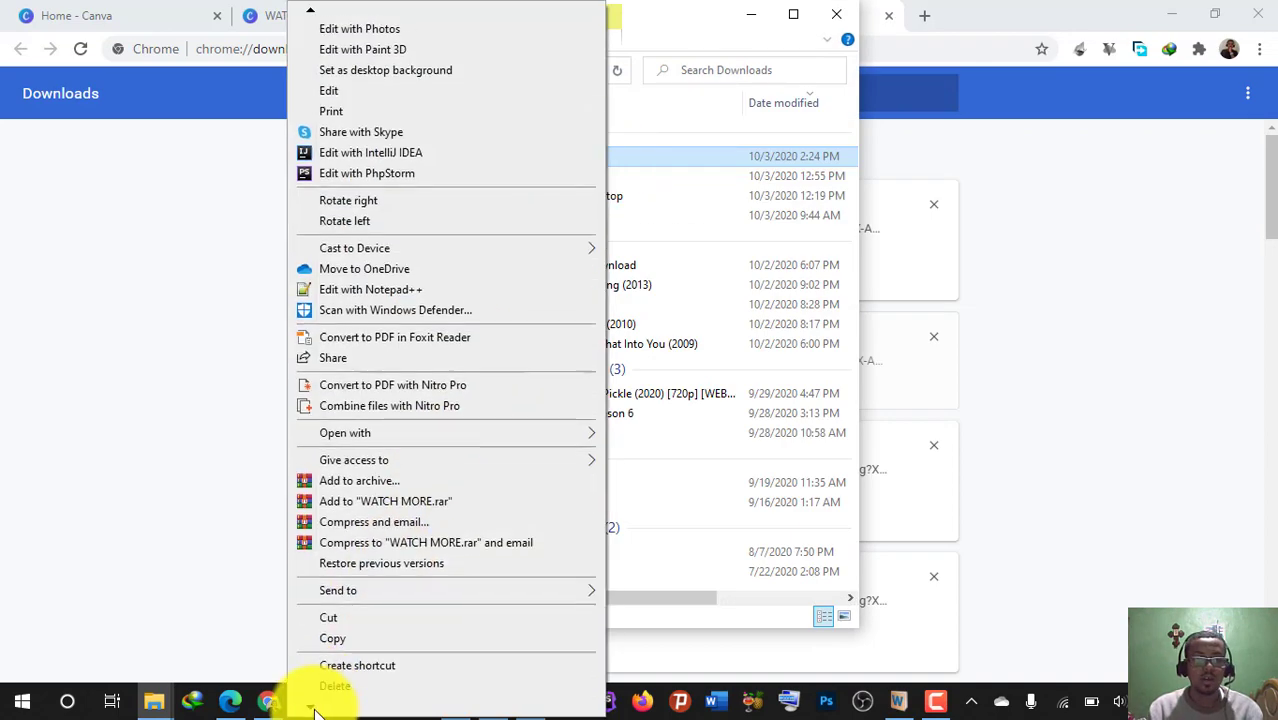
click(338, 687)
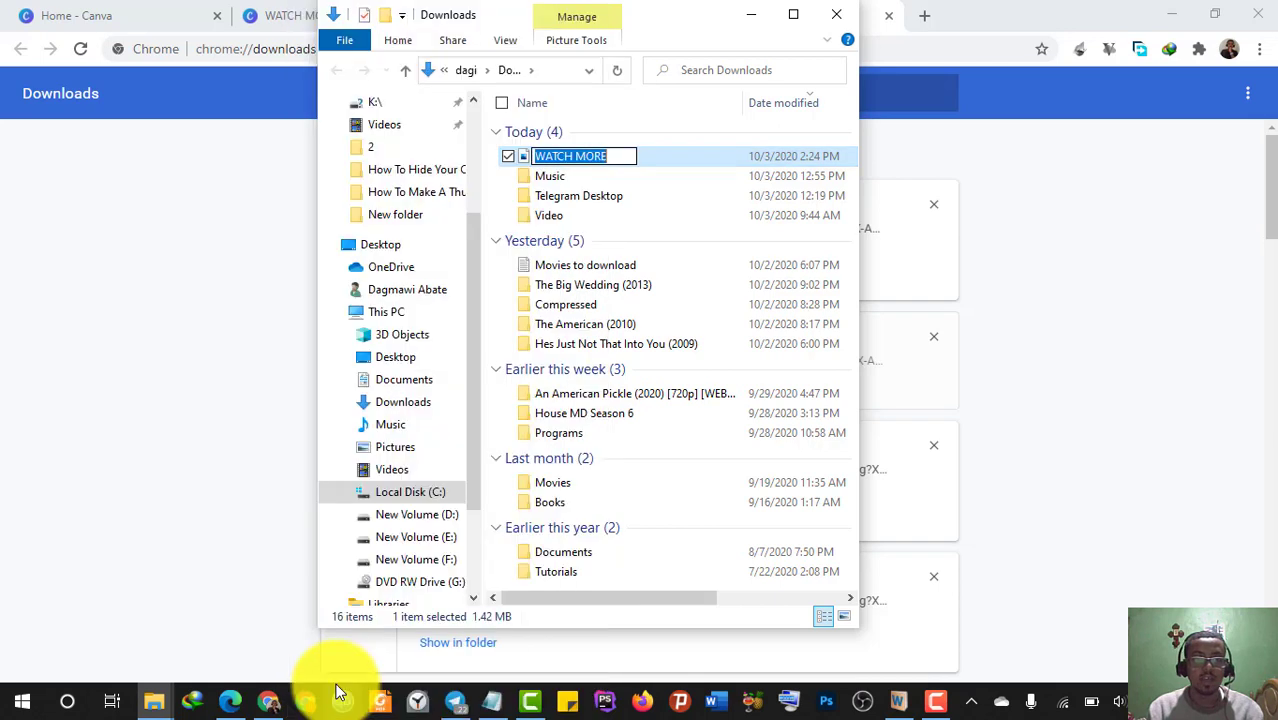
text(END SCREEN)
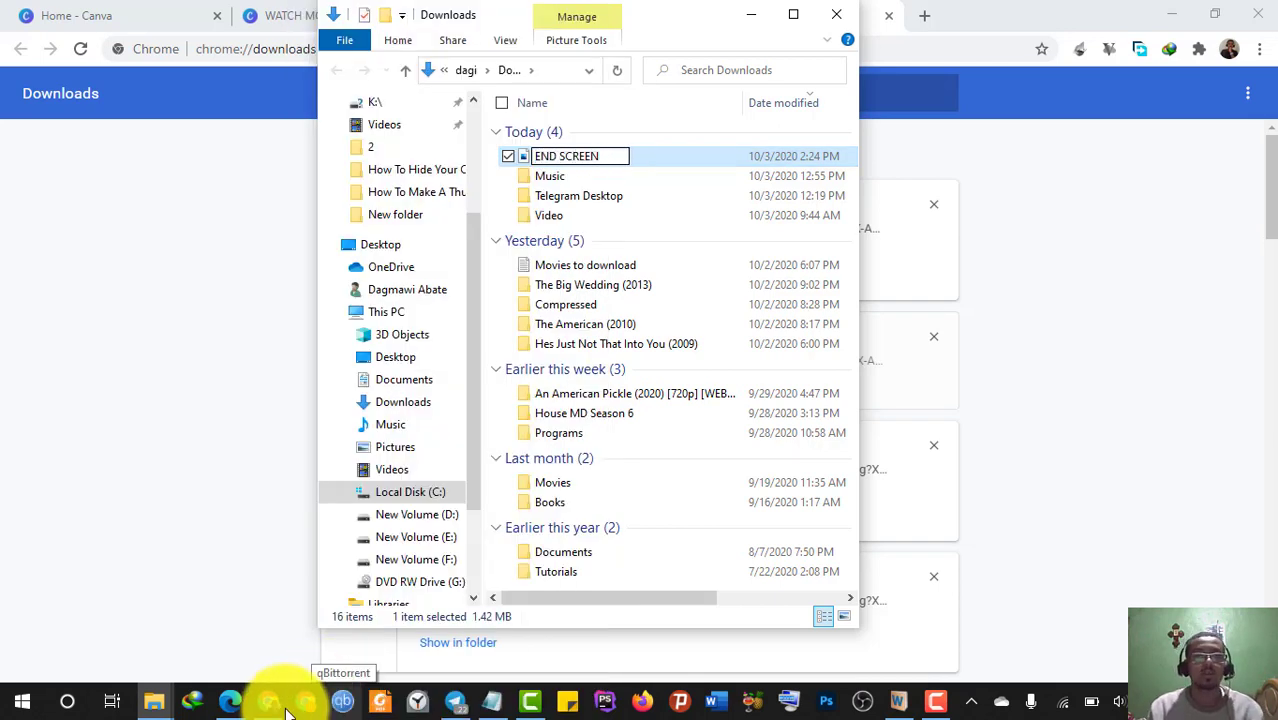
key(Return)
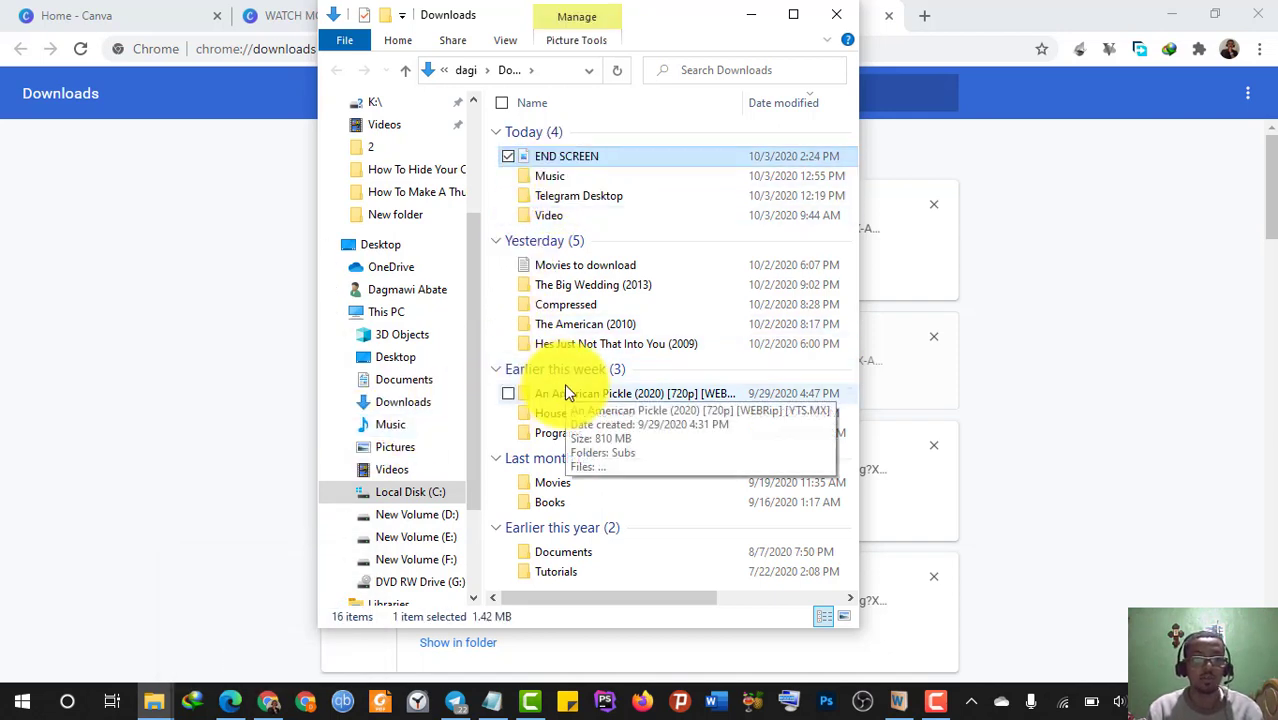
Step: Copy the END SCREEN image into New folder inside the YouTube Channel folder, maximize that window and select the pasted file
mouse_move(156, 706)
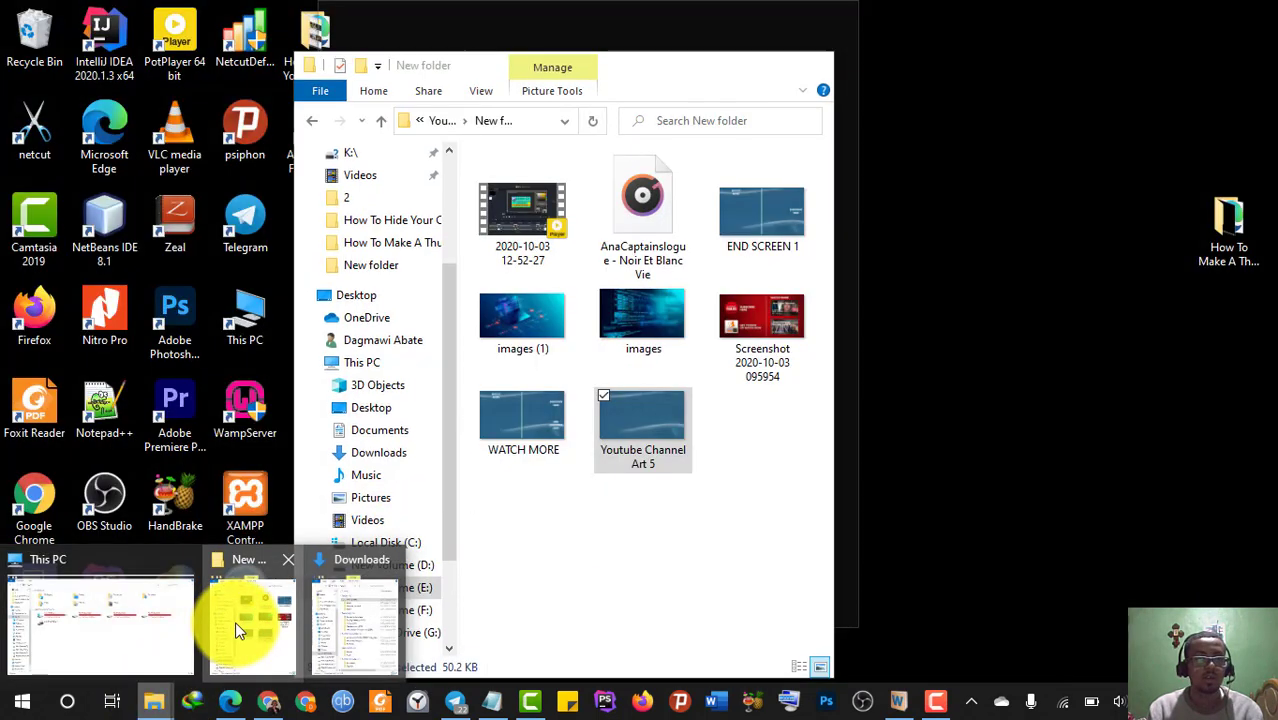
click(235, 621)
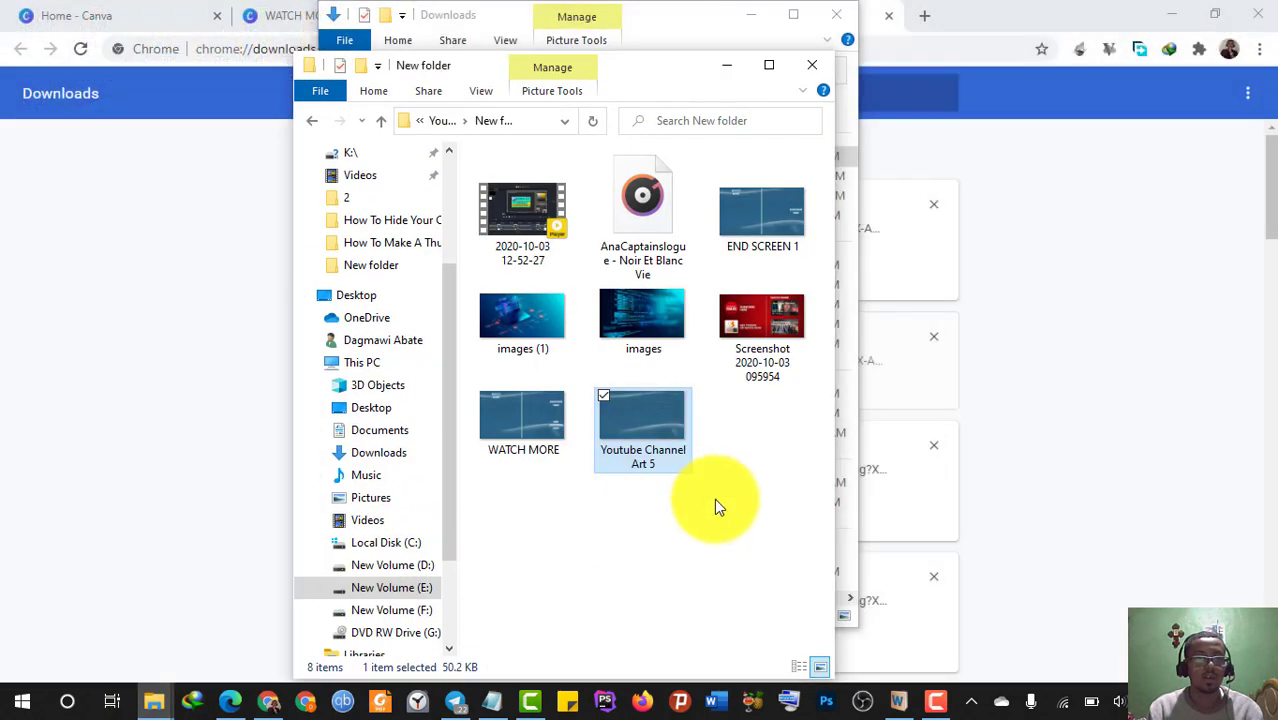
click(725, 567)
key(ctrl+v)
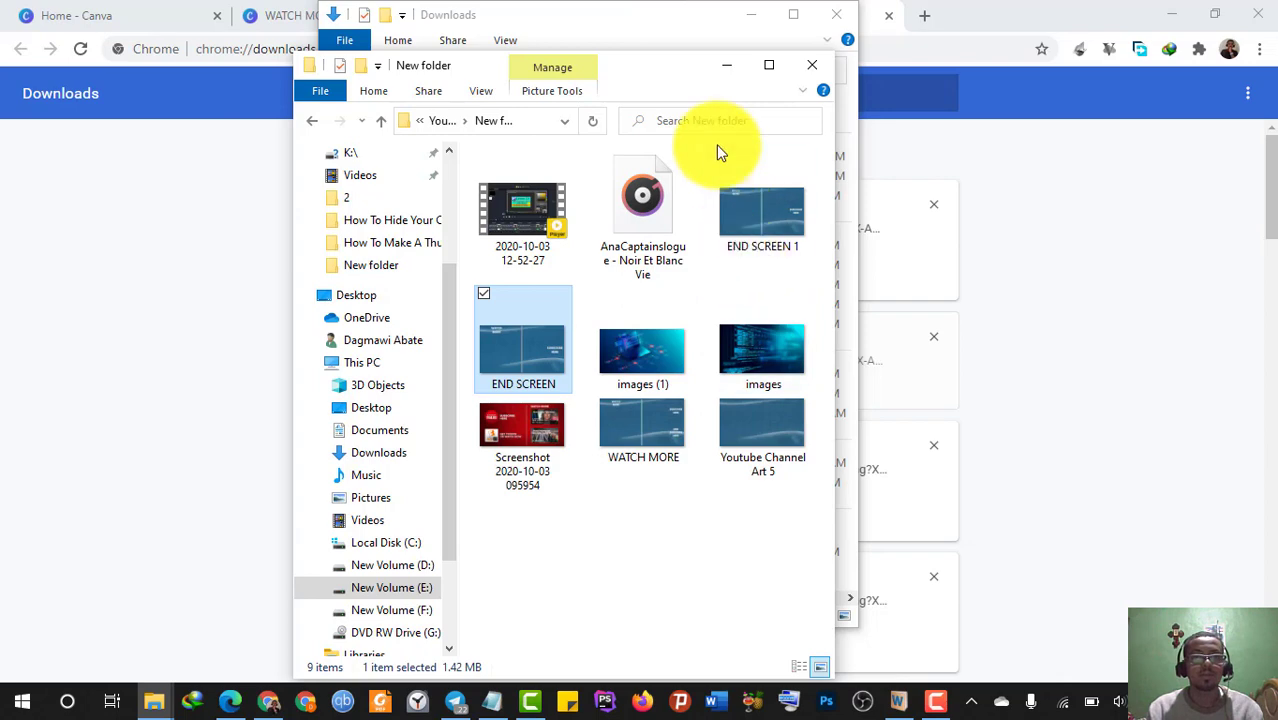
click(769, 65)
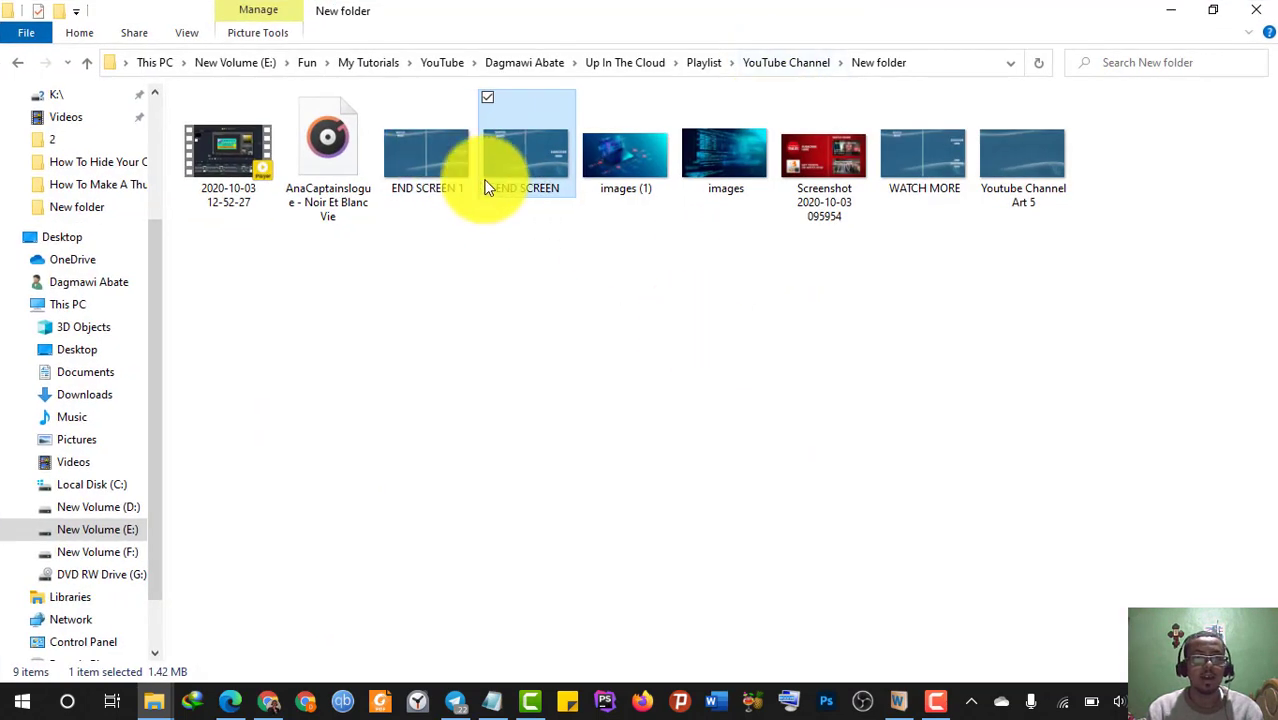
click(464, 227)
click(528, 158)
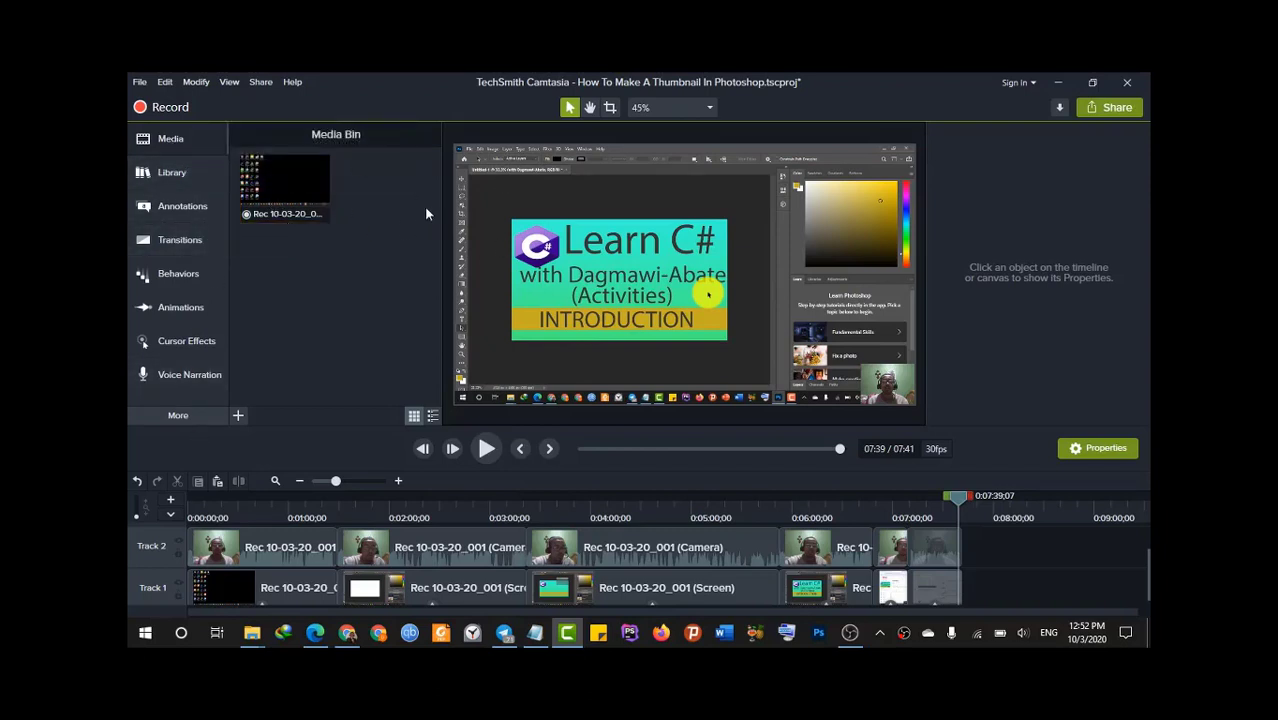
Step: In Camtasia, import the END SCREEN image into the media bin and place it on Track 1 directly after the last clip
click(238, 416)
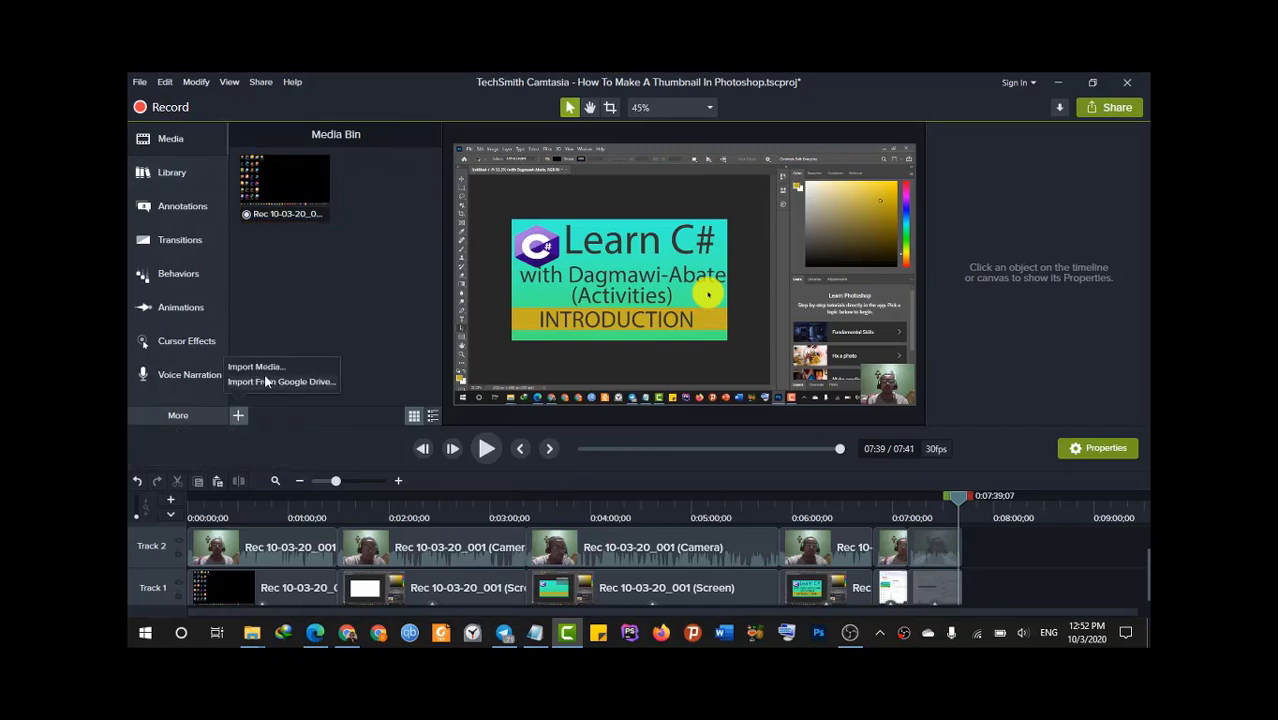
click(269, 368)
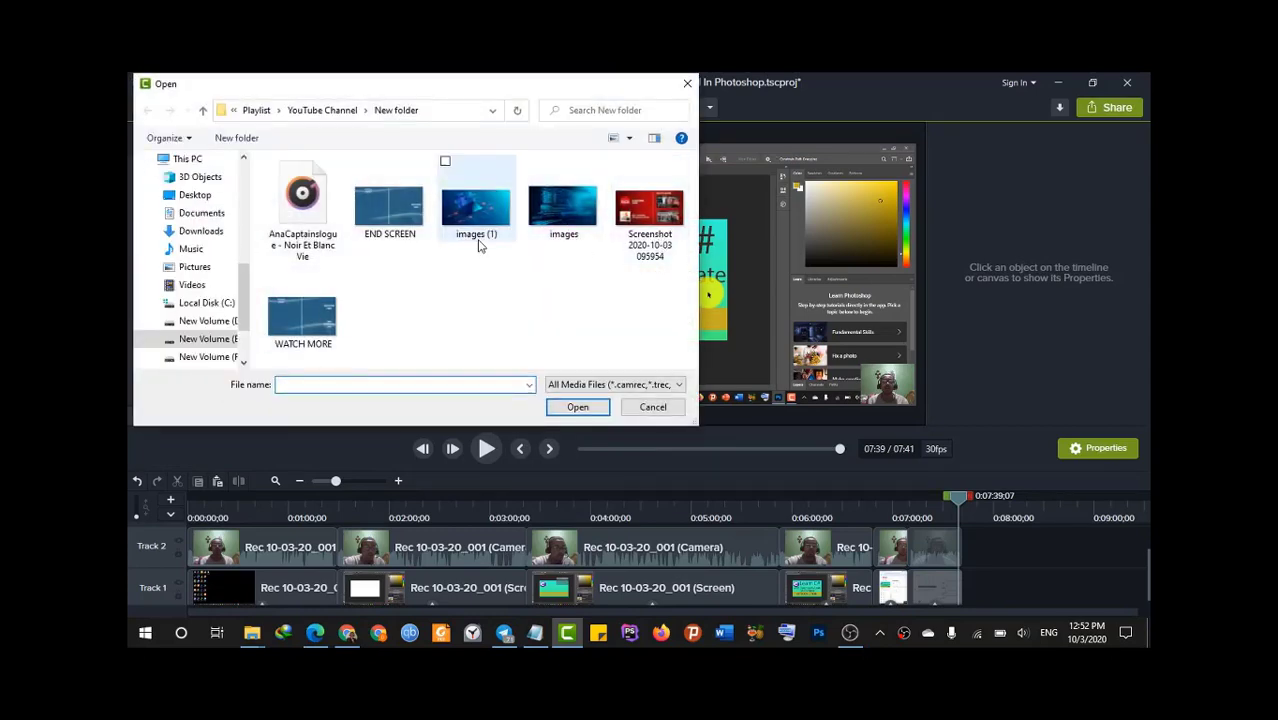
click(389, 210)
click(578, 407)
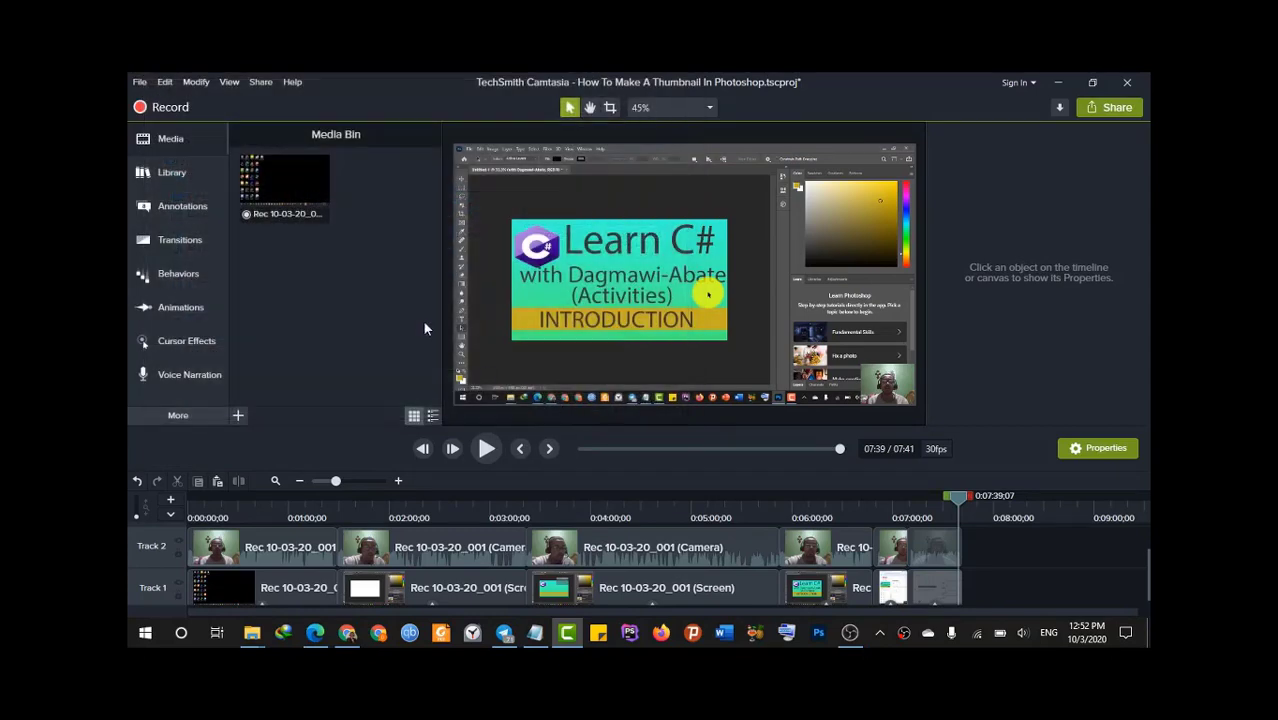
drag(352, 188, 964, 582)
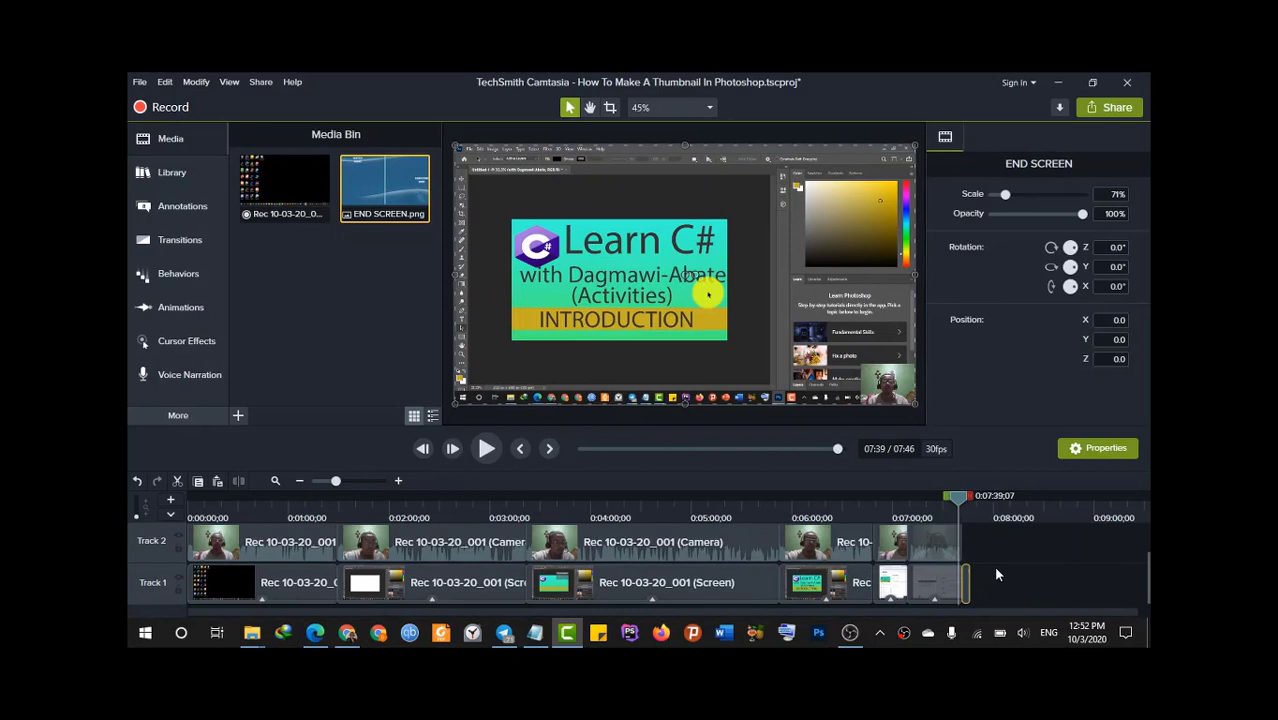
Step: Lengthen the END SCREEN clip so that it ends at about 07:51 and move it up to Track 2
drag(967, 585, 975, 585)
mouse_move(960, 503)
mouse_down()
mouse_move(984, 503)
mouse_move(959, 505)
mouse_up()
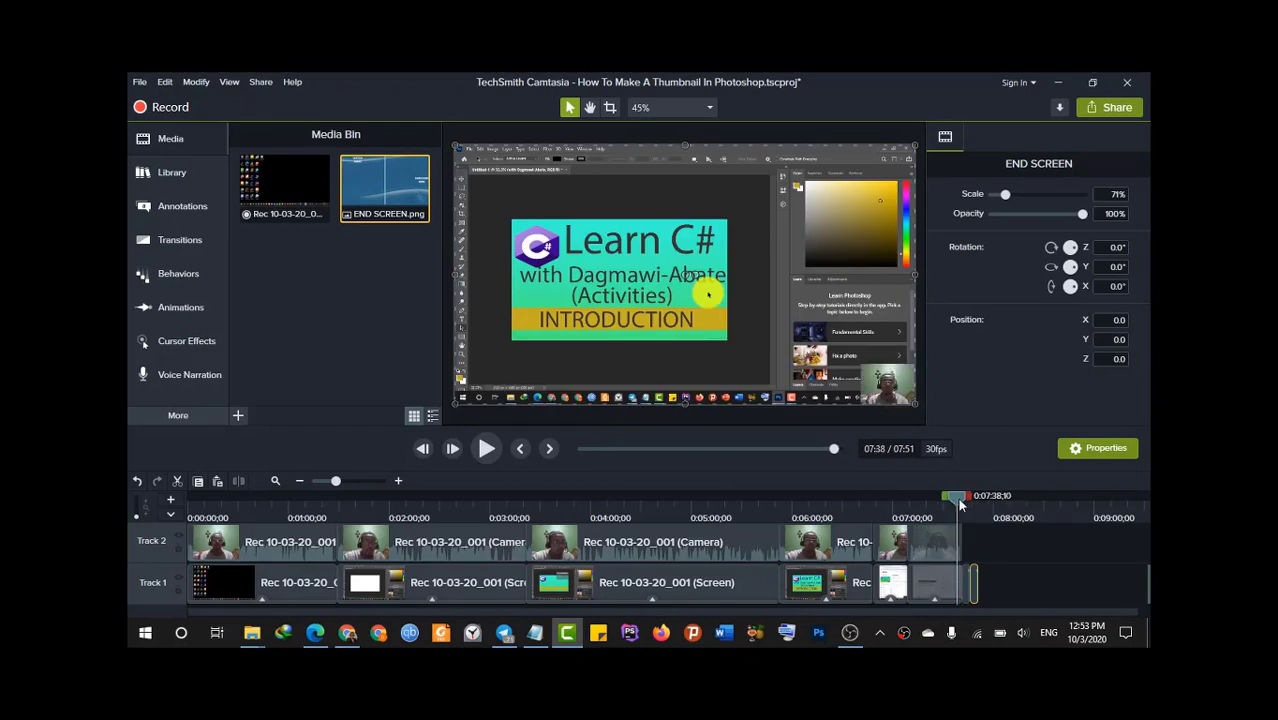
click(968, 582)
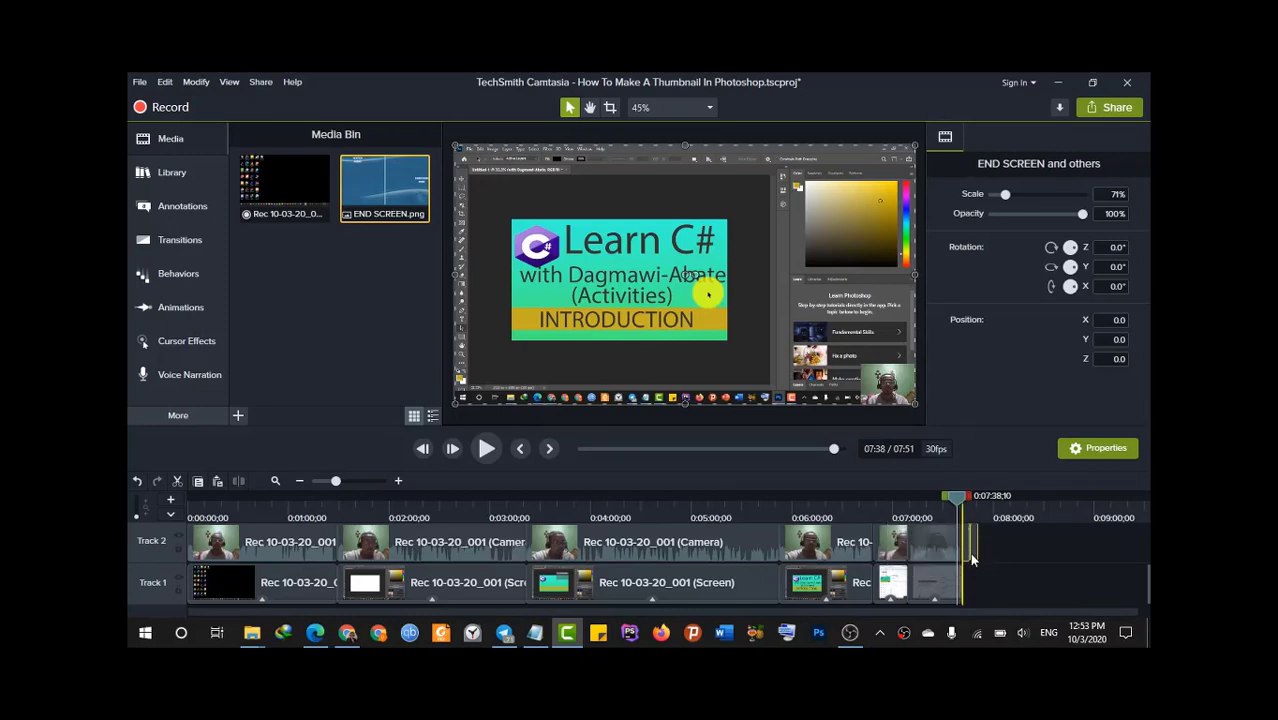
Step: Switch to YouTube Studio's Audio library, clear the existing CALM filter and search the library for calm
click(347, 633)
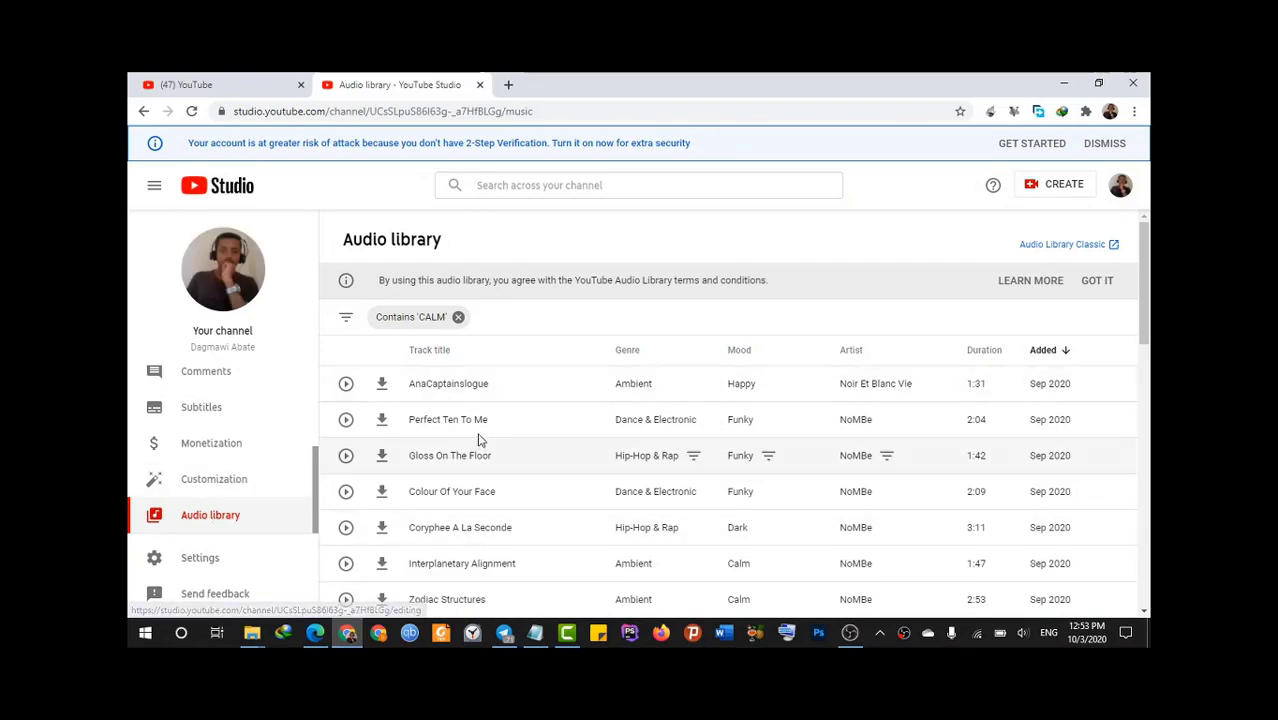
scroll(479, 440, down, 3)
scroll(465, 500, up, 2)
scroll(461, 530, up, 1)
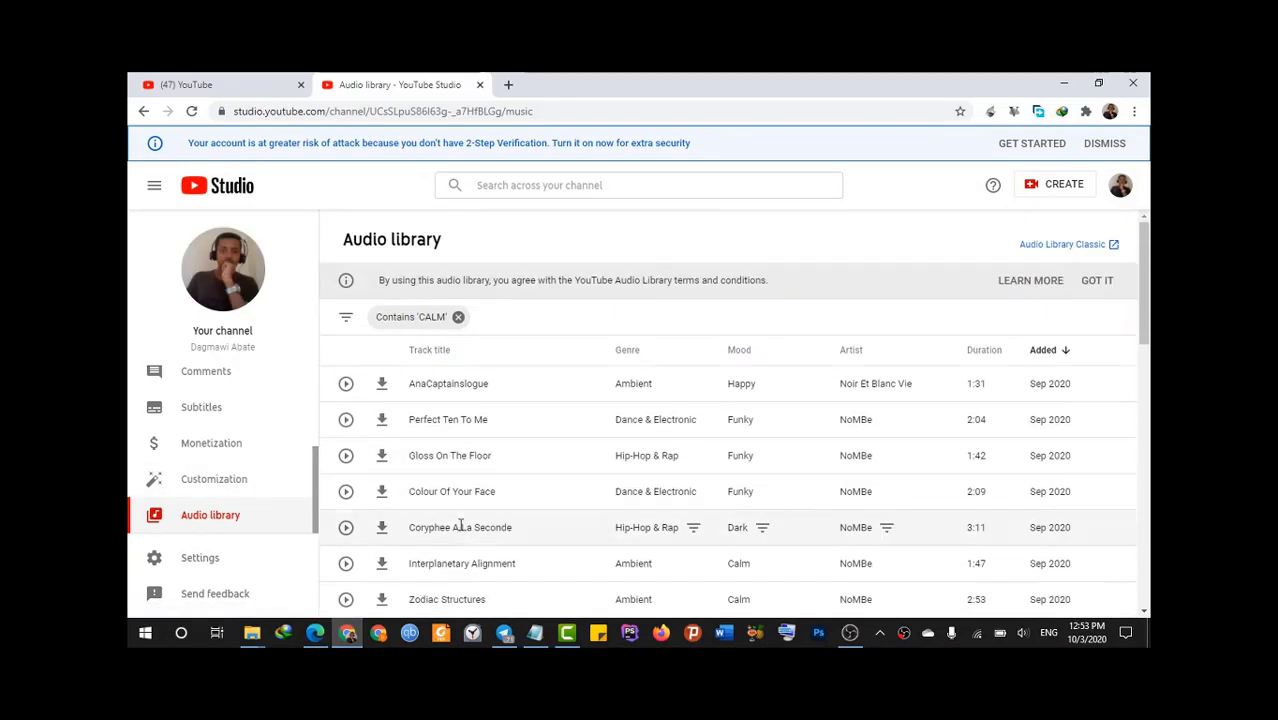
click(457, 316)
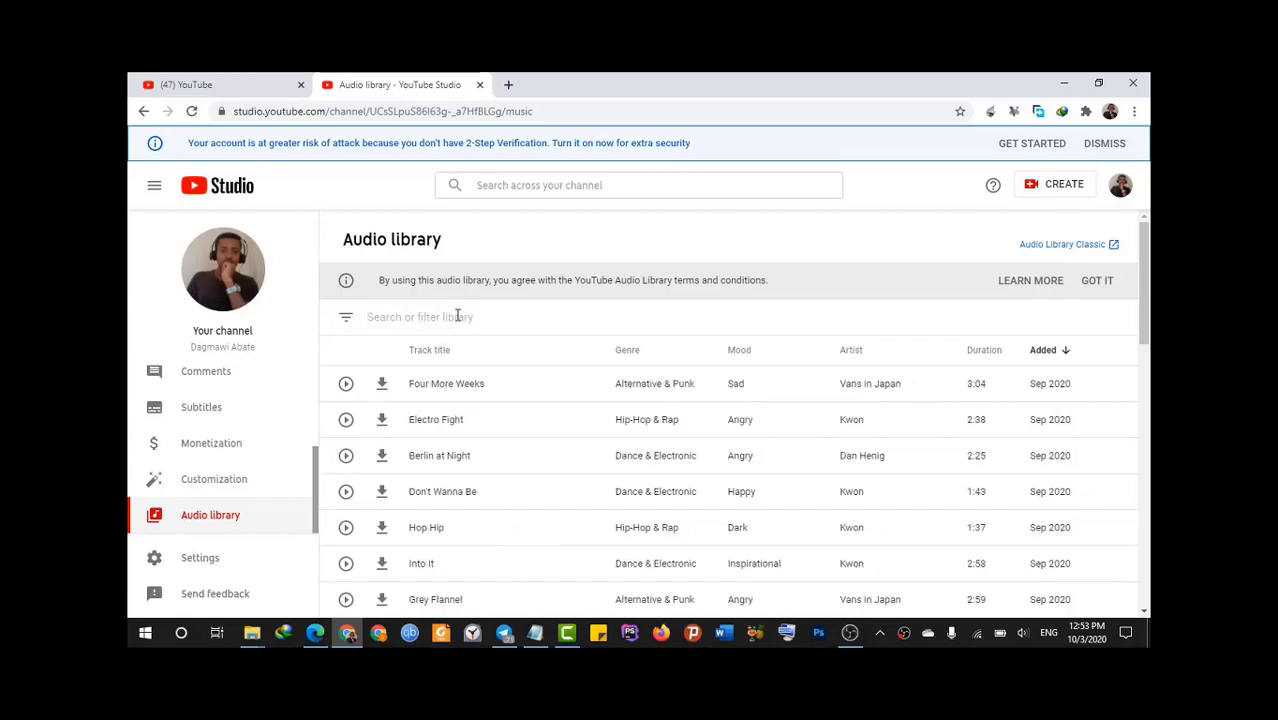
click(437, 316)
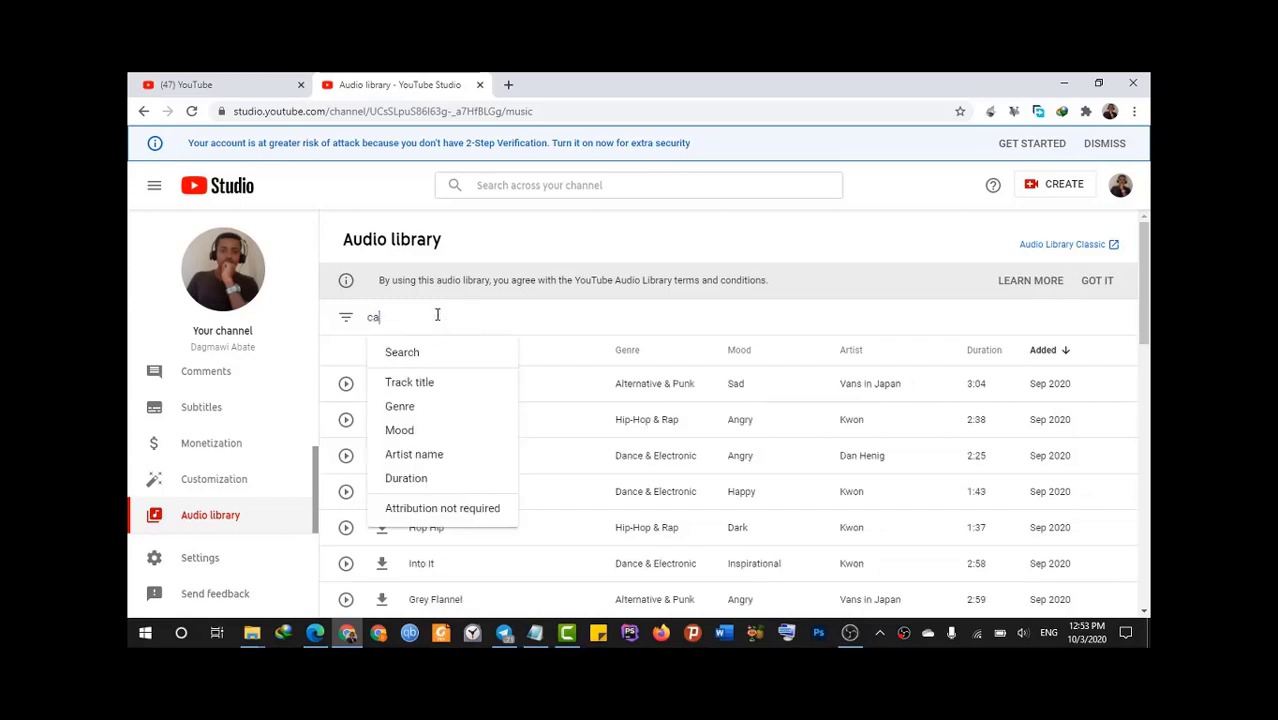
text(calm)
key(Return)
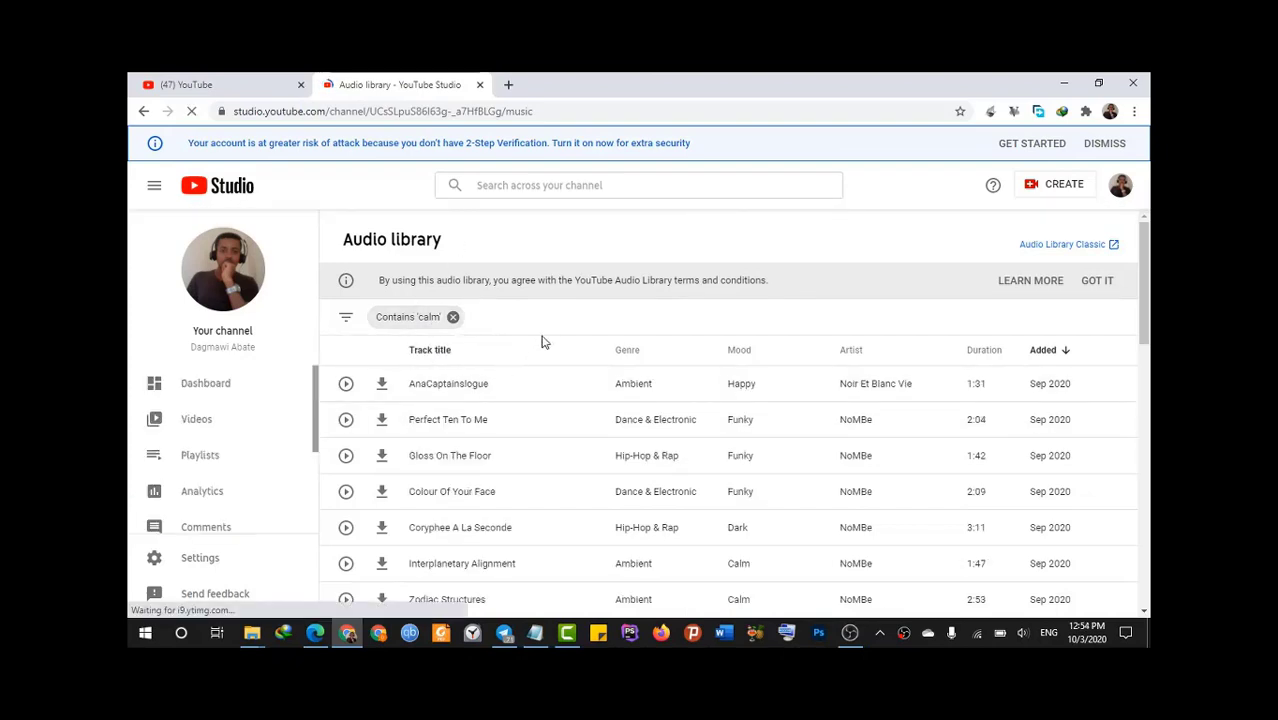
Step: Download the AnaCaptainslogue track from the Audio library
scroll(542, 342, down, 1)
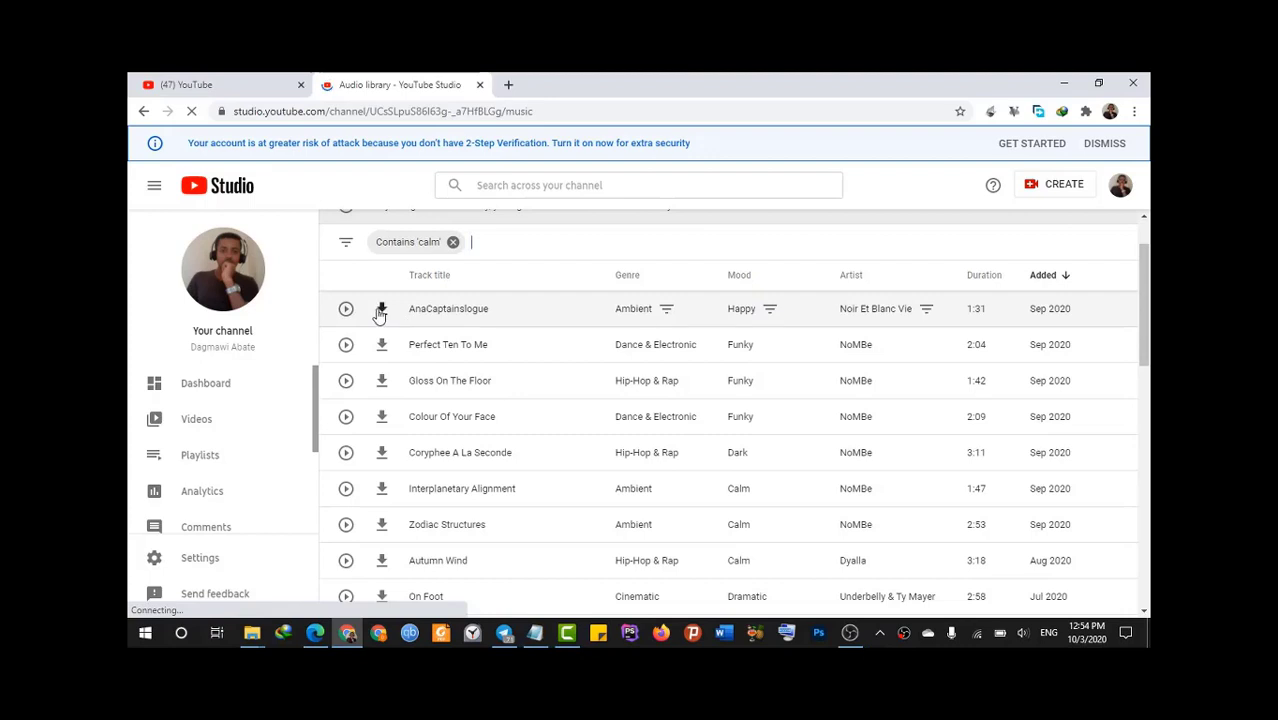
click(380, 312)
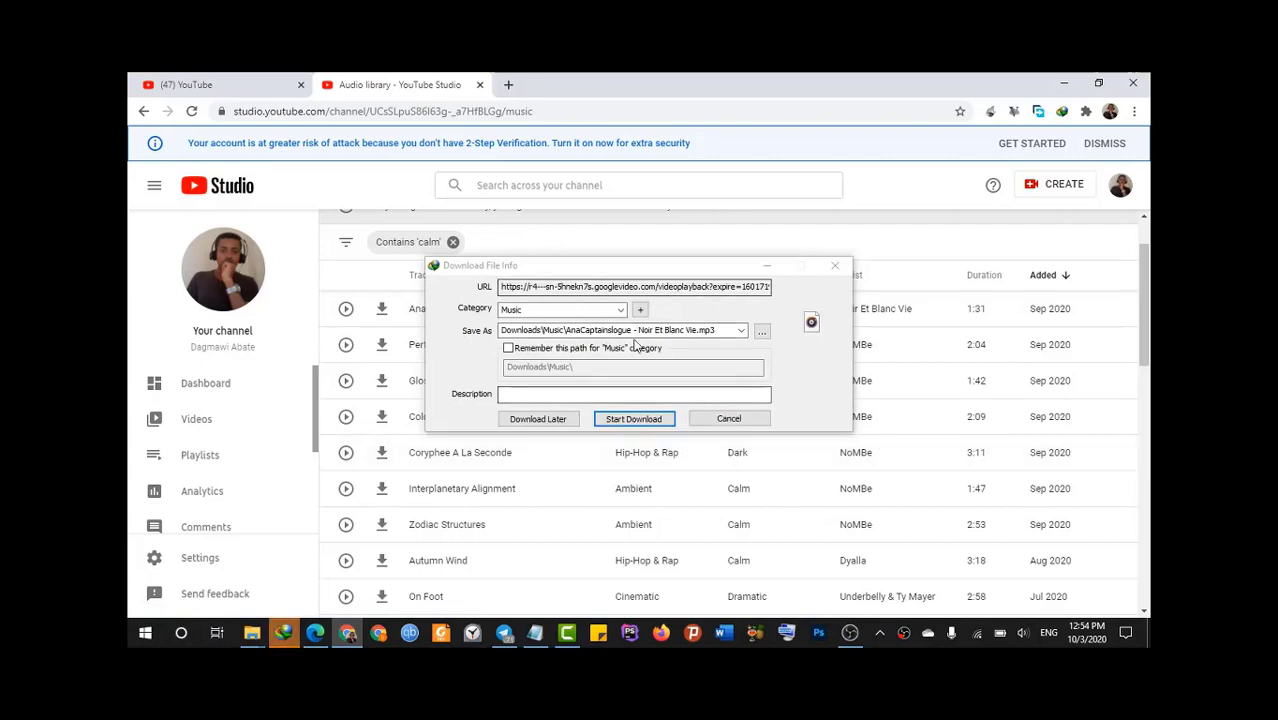
click(633, 419)
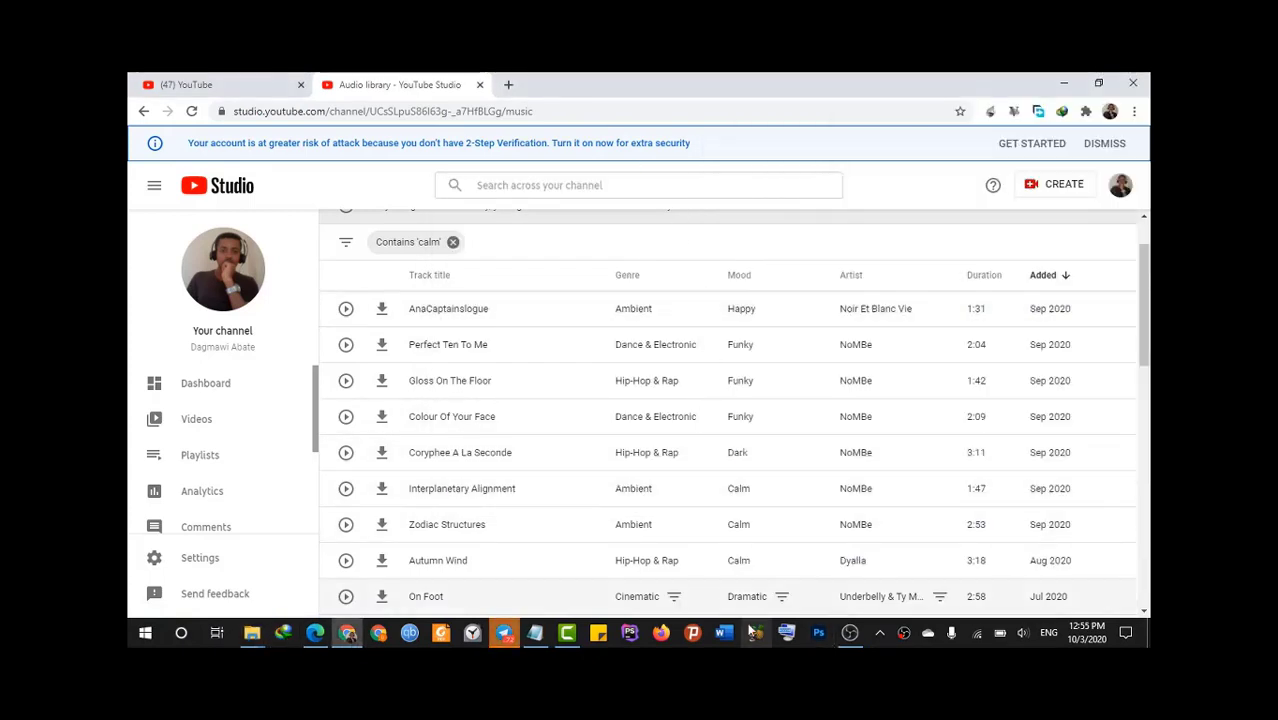
Step: In Camtasia, import the AnaCaptainslogue audio into the media bin and place it on Track 1 directly after the last clip
click(560, 632)
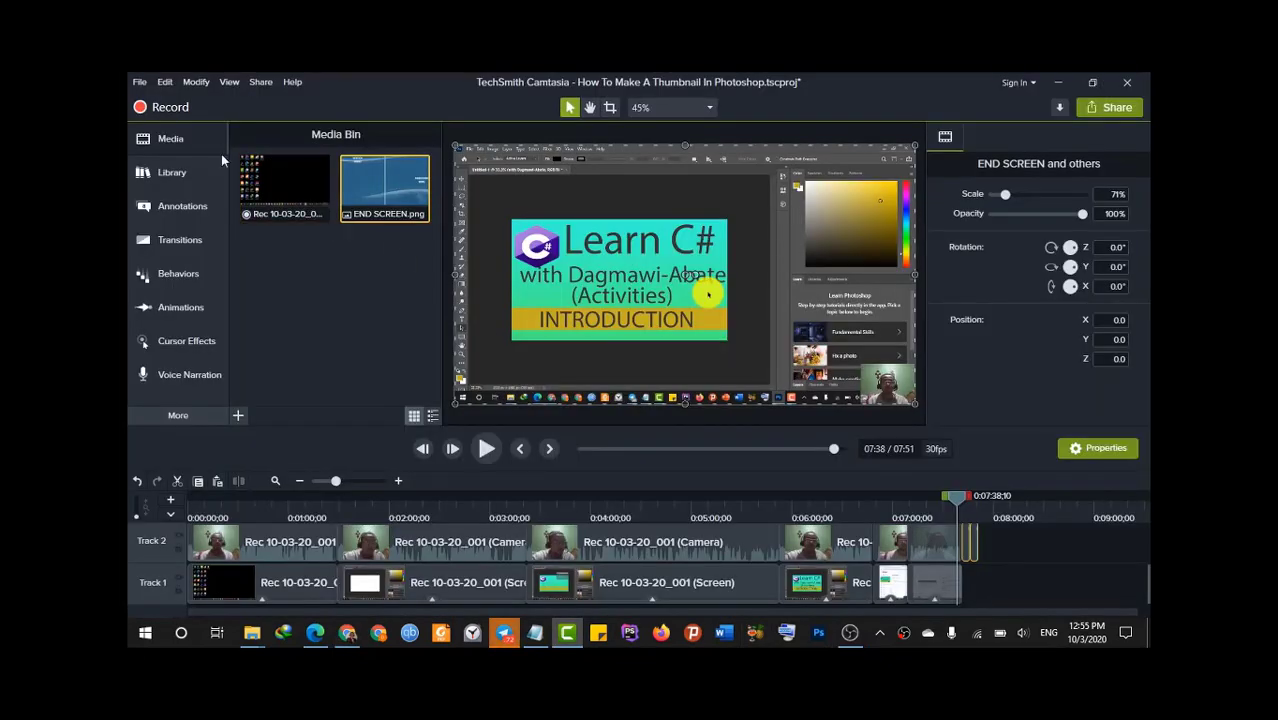
click(240, 416)
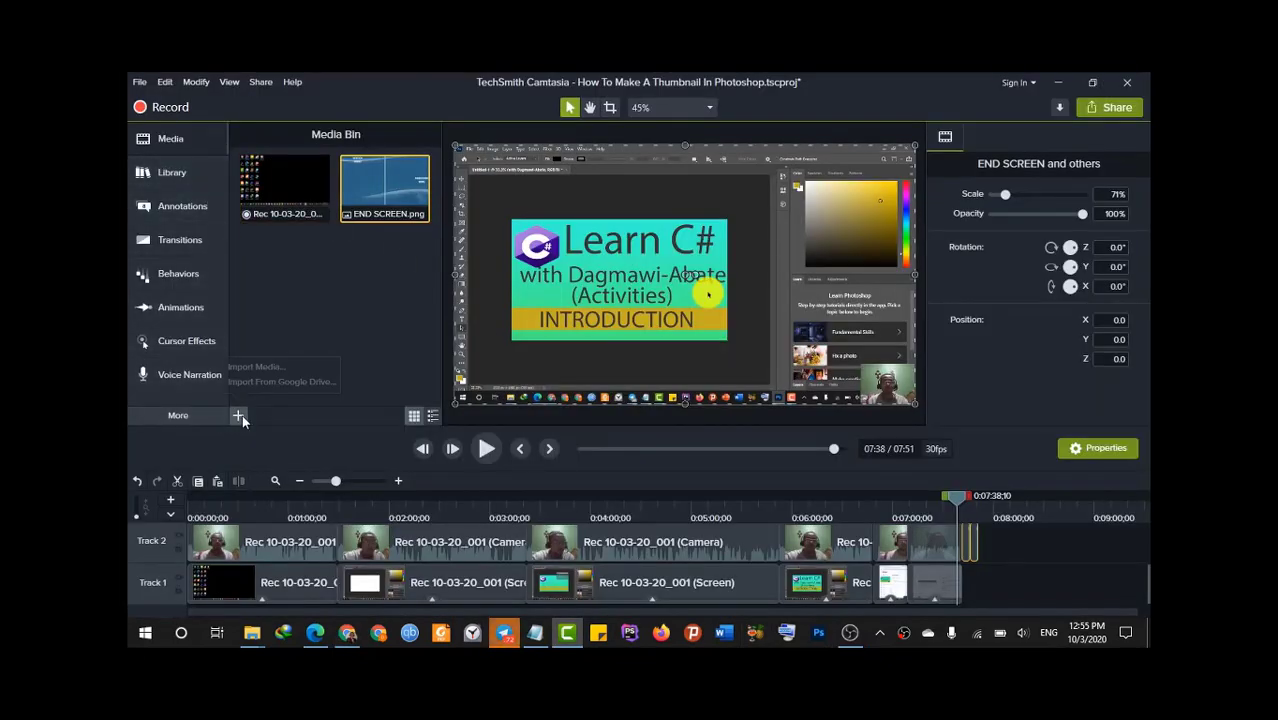
click(255, 366)
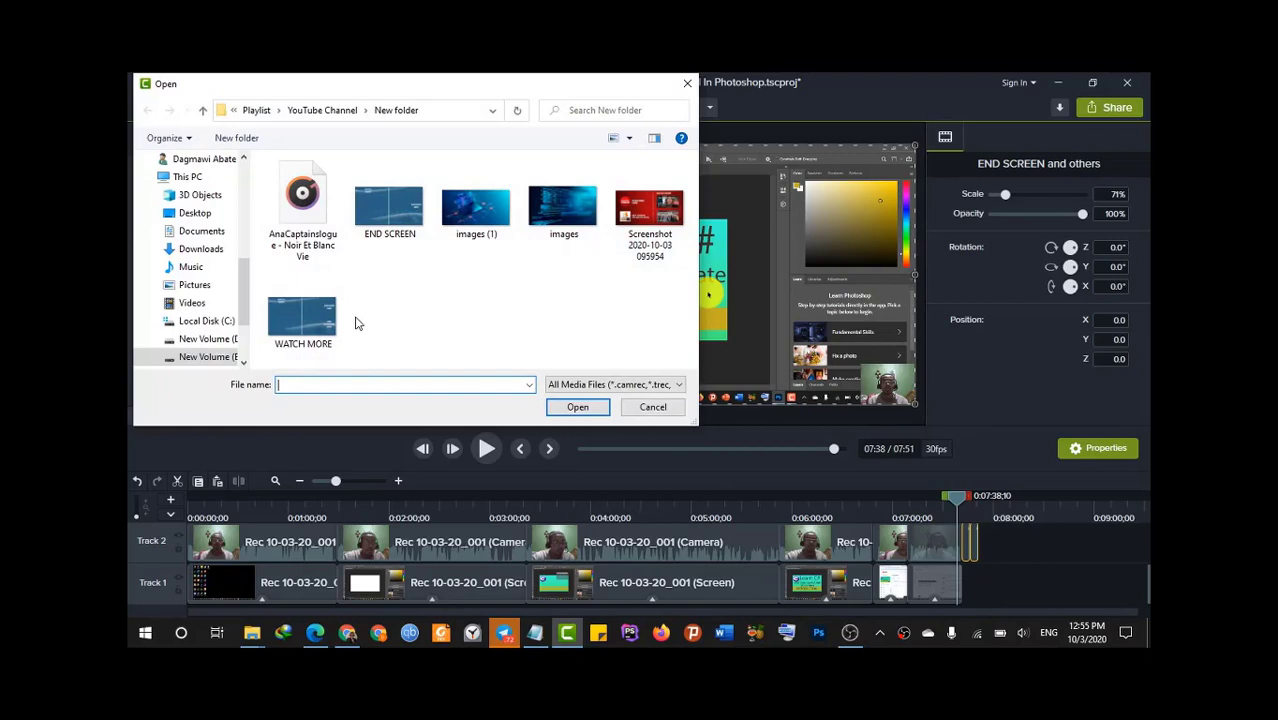
click(290, 190)
click(578, 407)
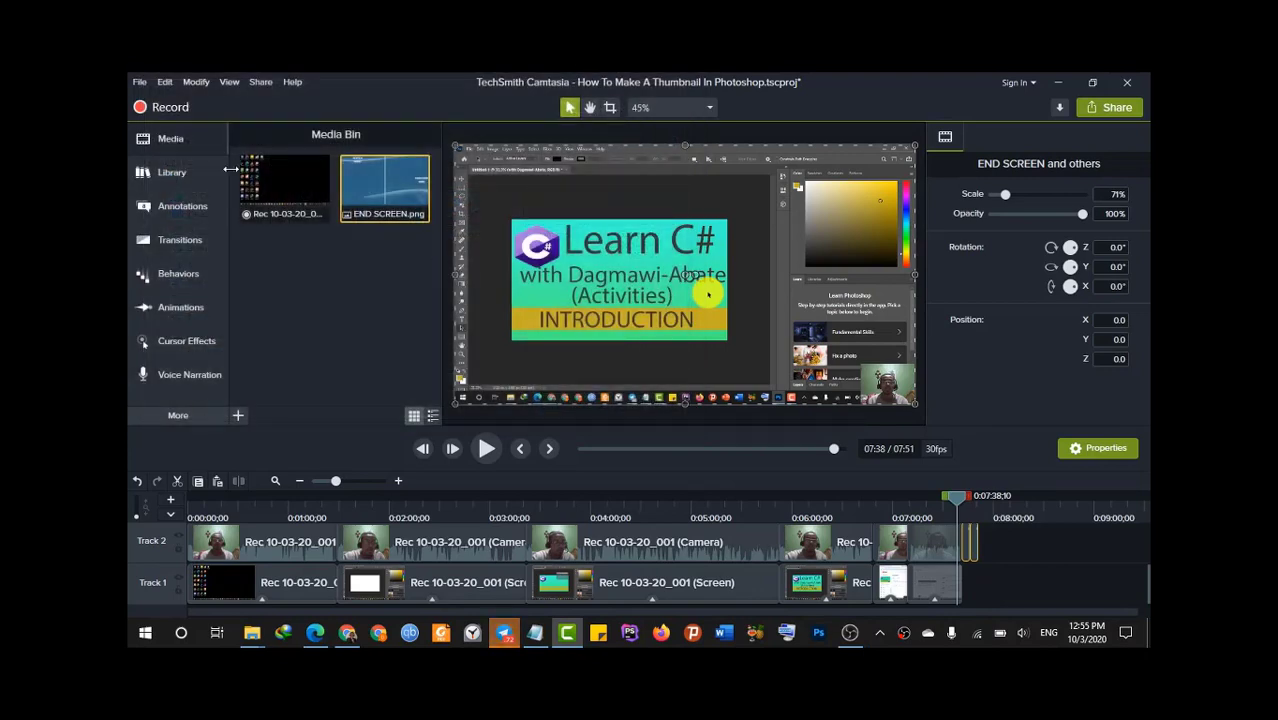
drag(284, 262, 985, 578)
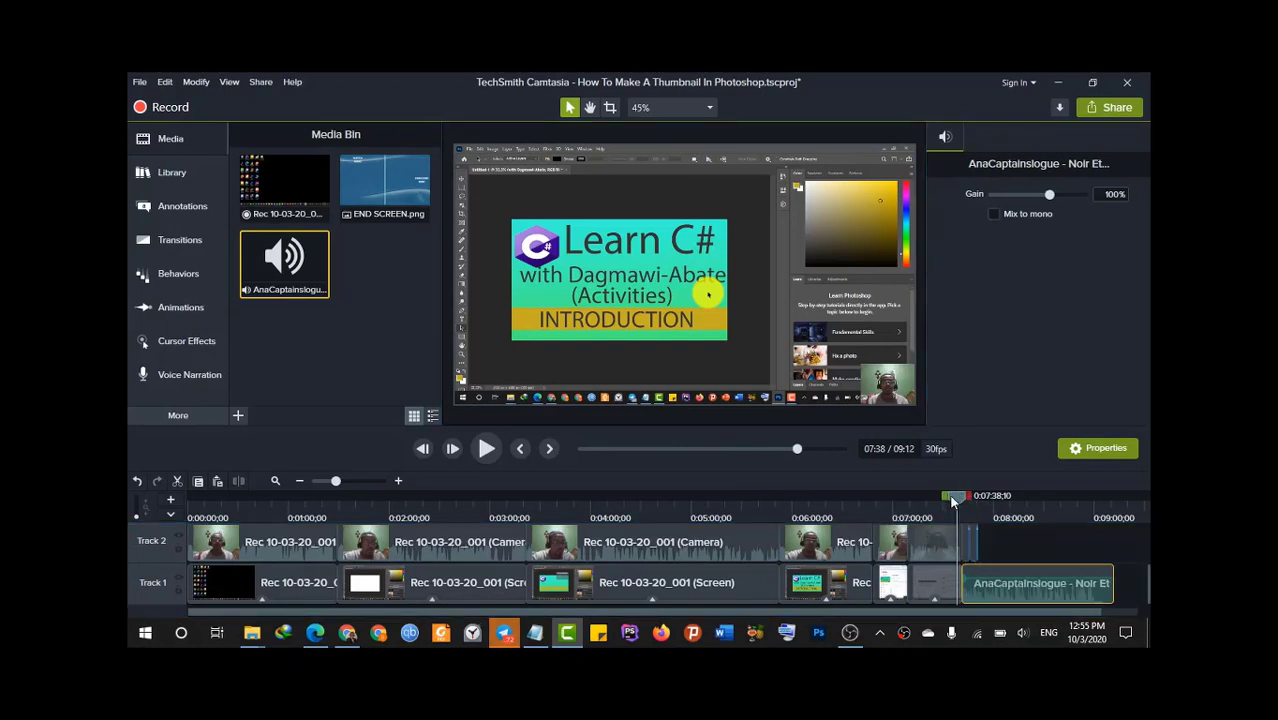
Step: Split the AnaCaptainslogue clip at 0:07:51;08, where the END SCREEN image ends, and delete the remaining audio
drag(952, 500, 977, 498)
click(971, 585)
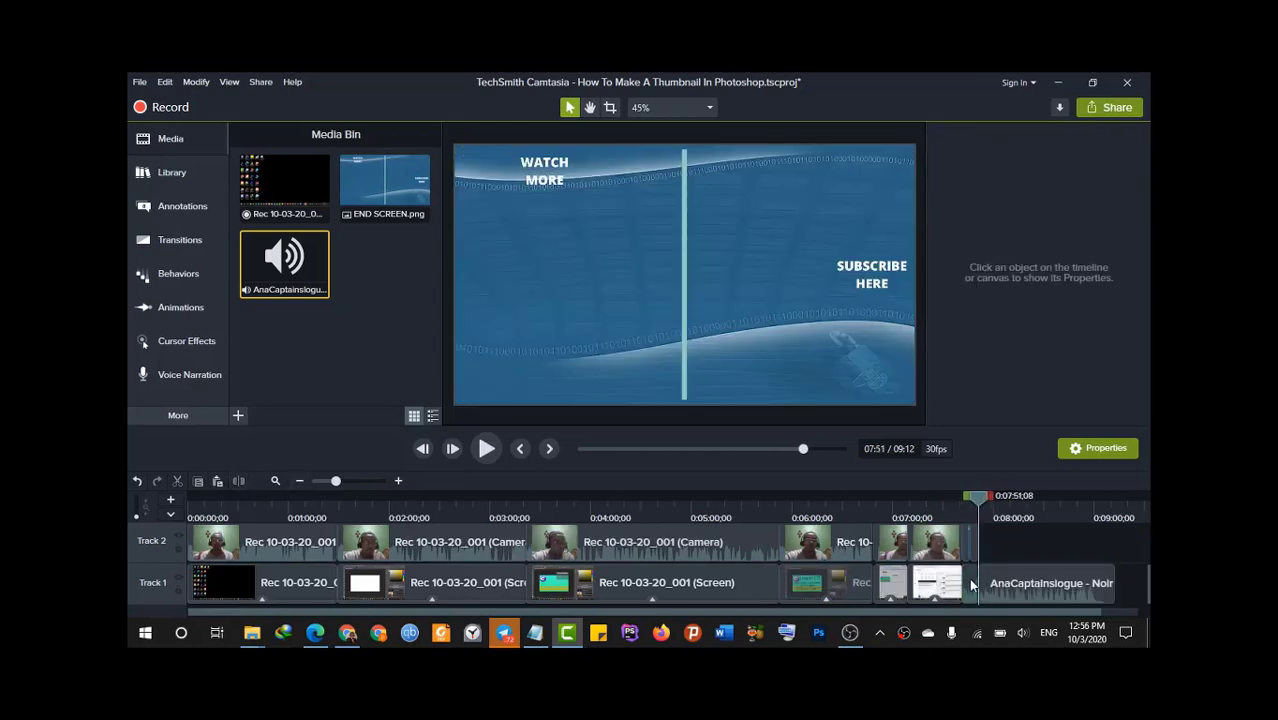
click(1003, 578)
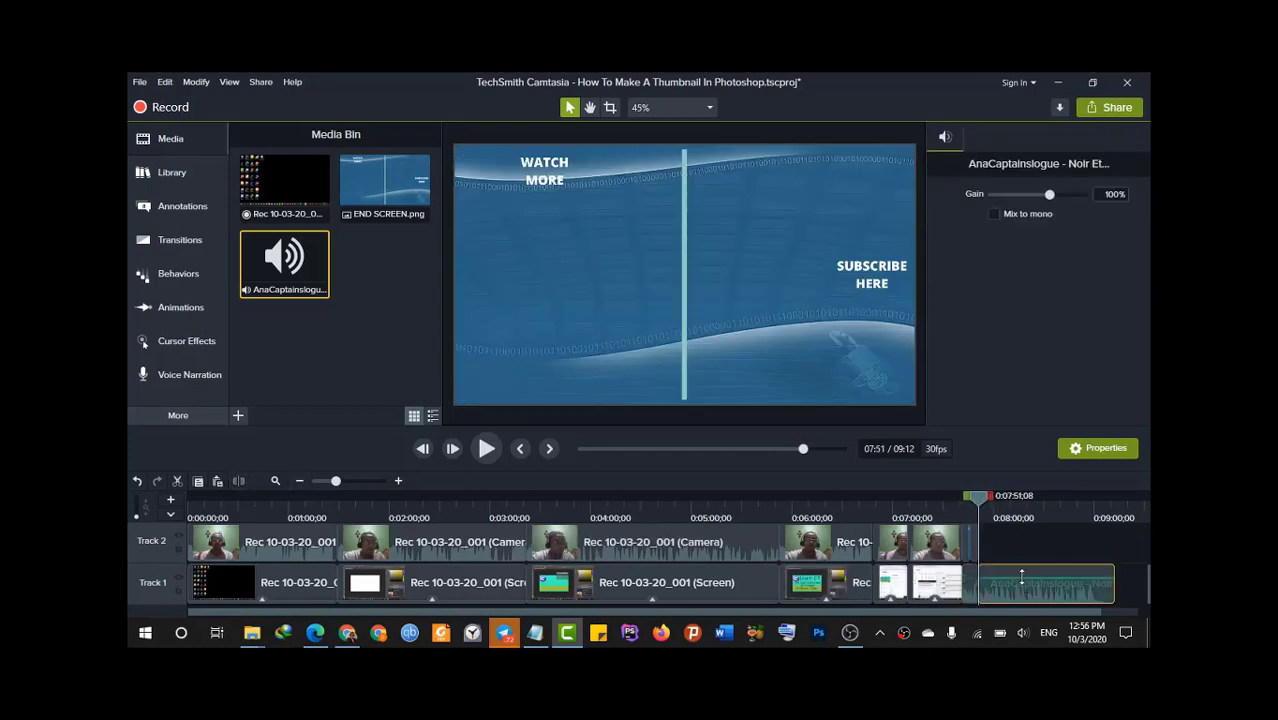
key(Delete)
drag(978, 498, 968, 499)
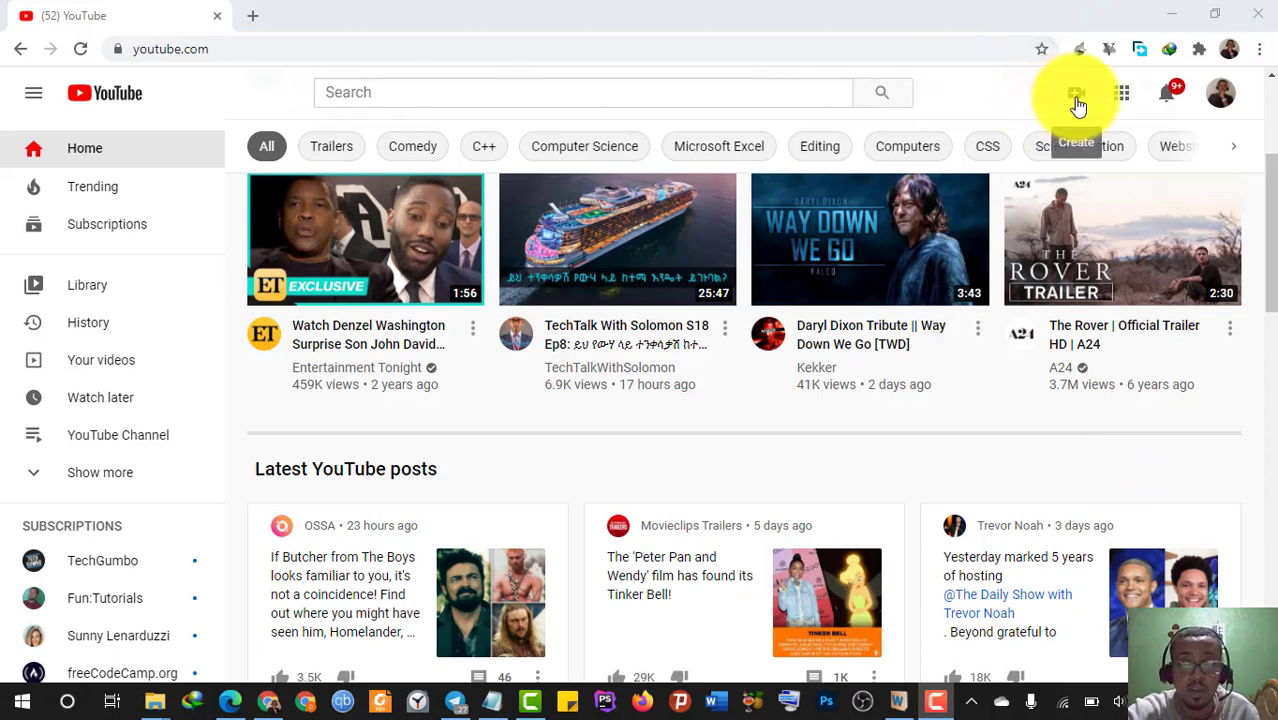
Step: In YouTube Studio, open the details of the newest uploaded video, the Photoshop thumbnail tutorial, and open its end screen editor
click(1220, 95)
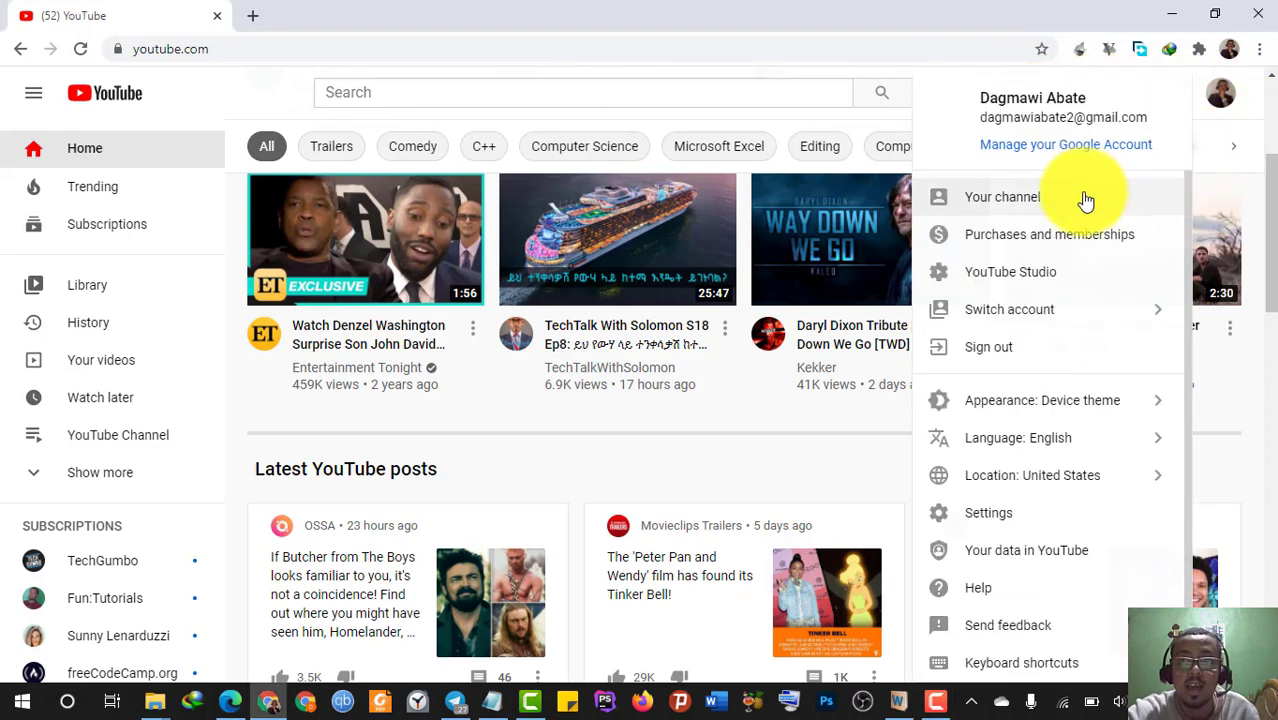
click(1013, 282)
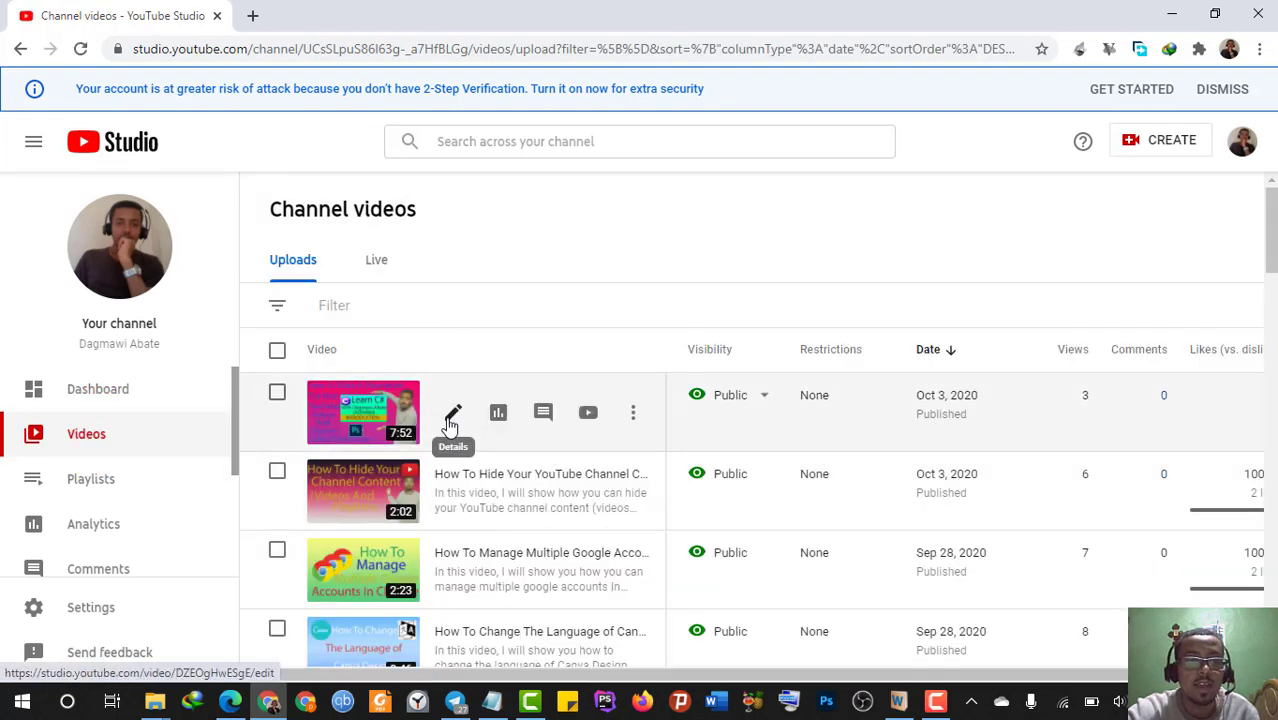
click(451, 418)
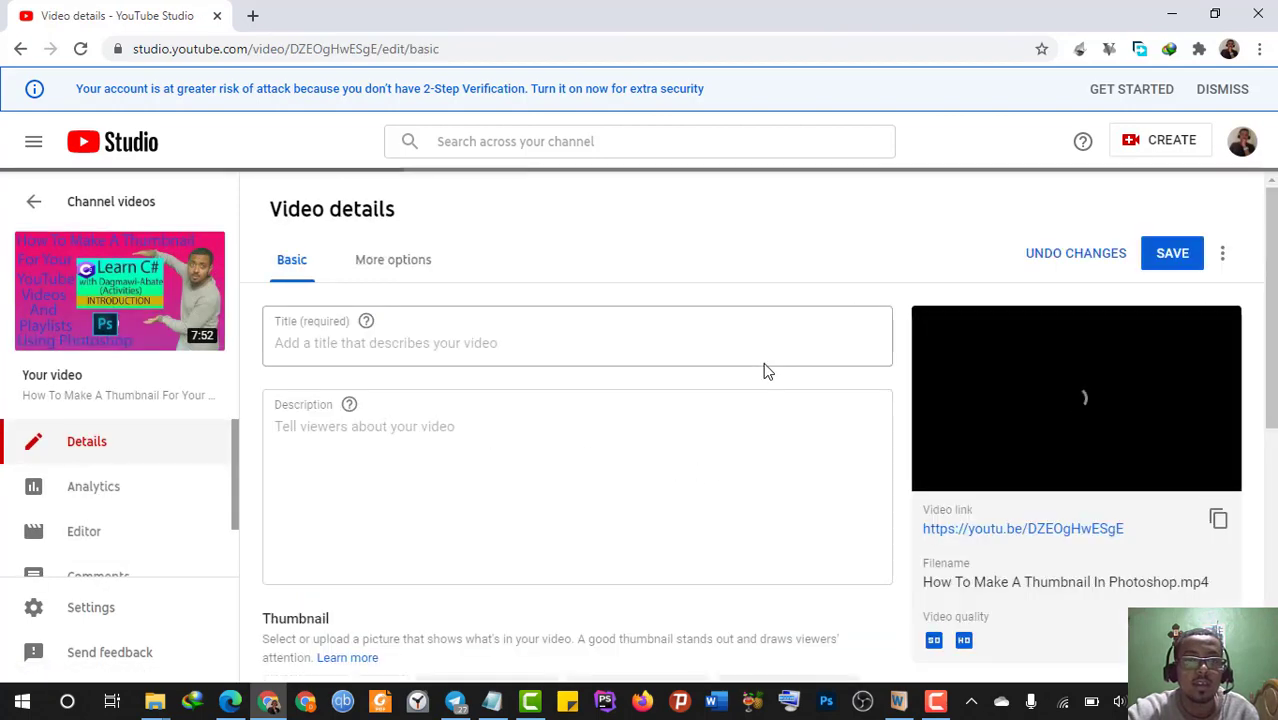
scroll(781, 378, down, 4)
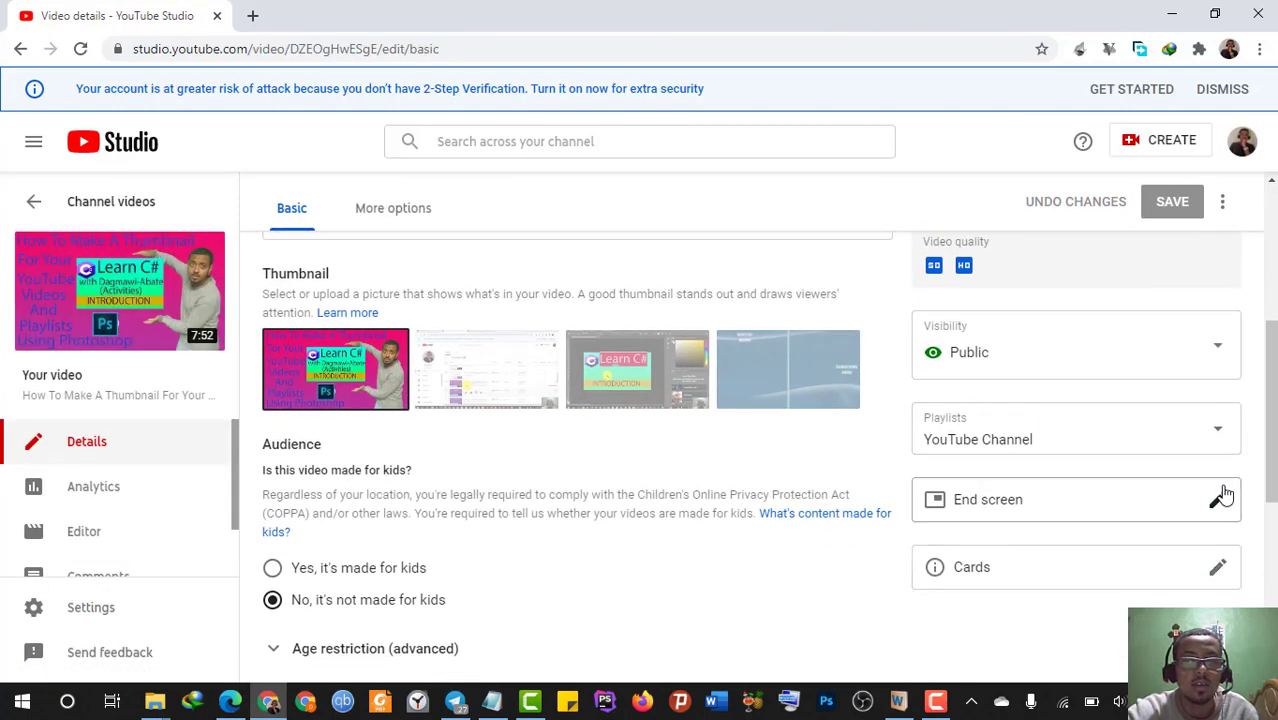
click(1219, 501)
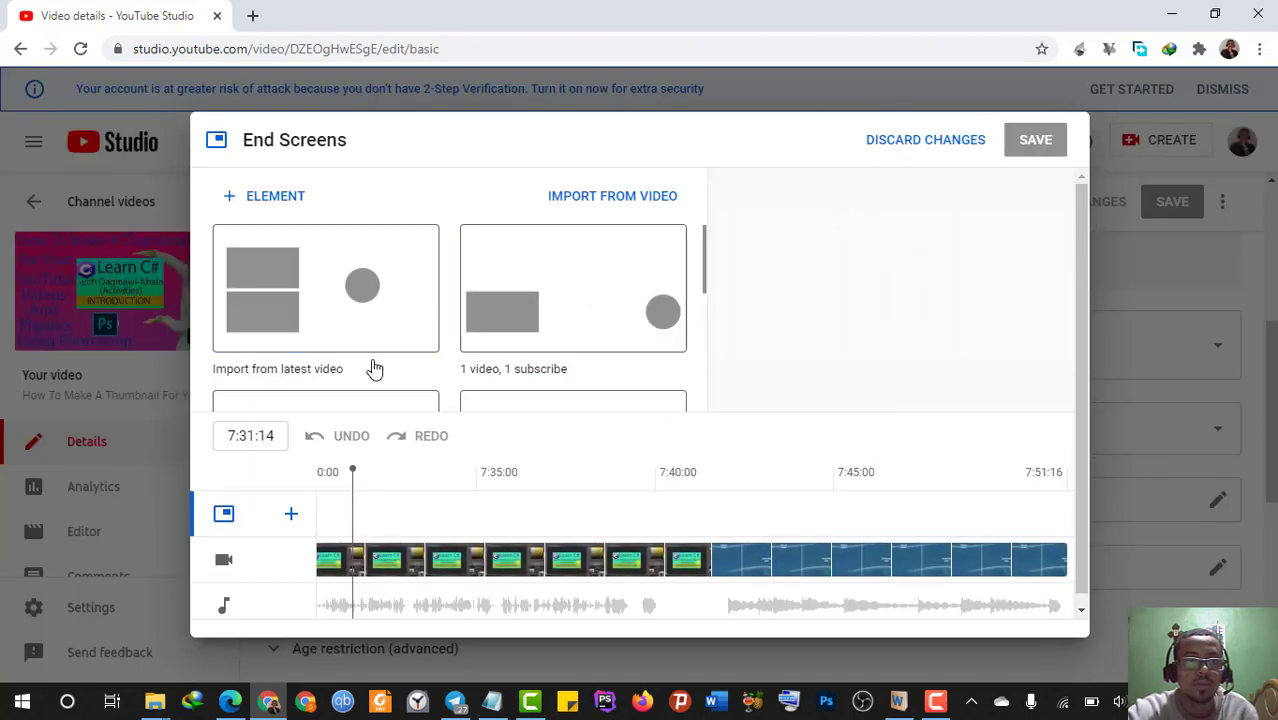
Step: Browse the end screen templates and apply the Import from latest video layout
scroll(342, 340, down, 5)
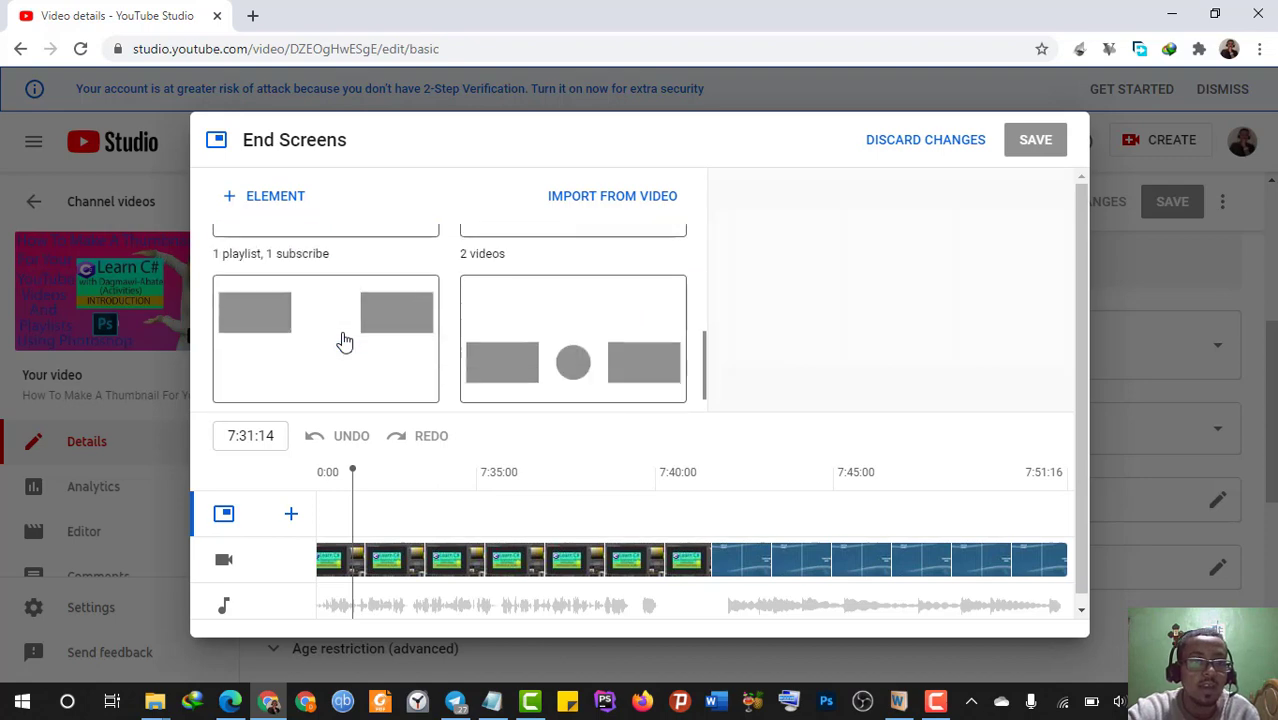
scroll(342, 340, up, 5)
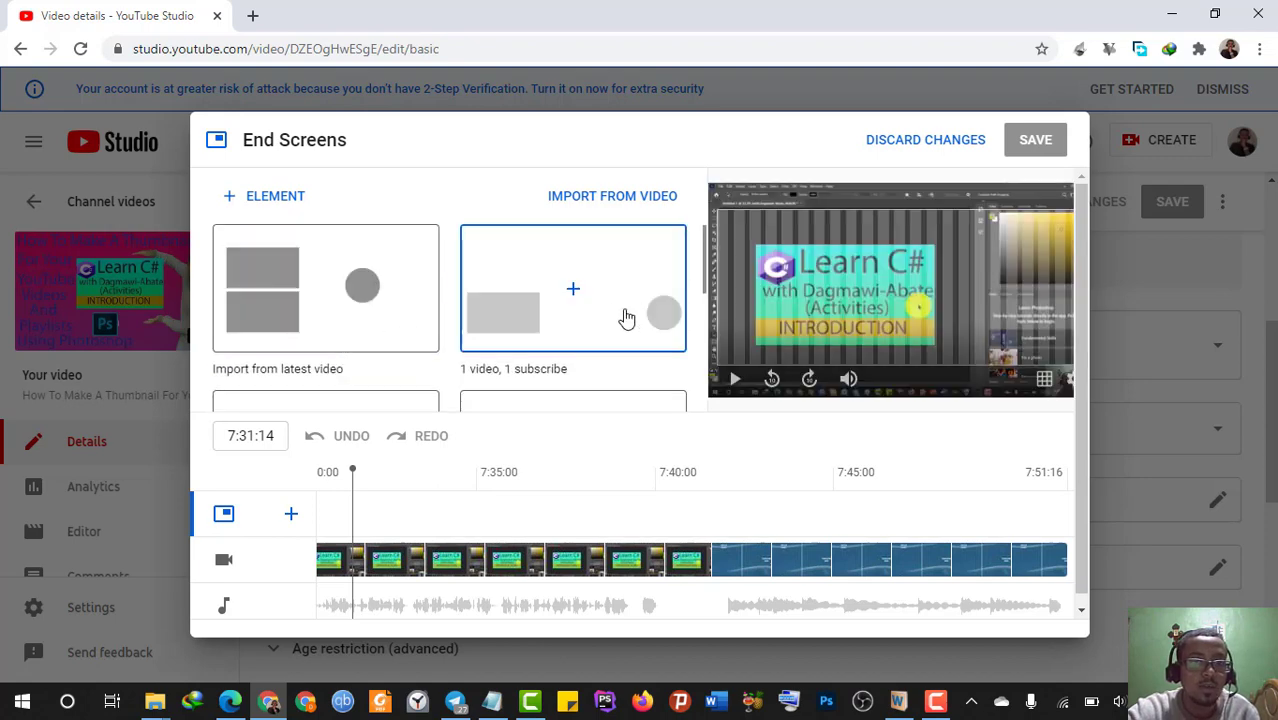
scroll(600, 320, down, 3)
scroll(370, 290, up, 3)
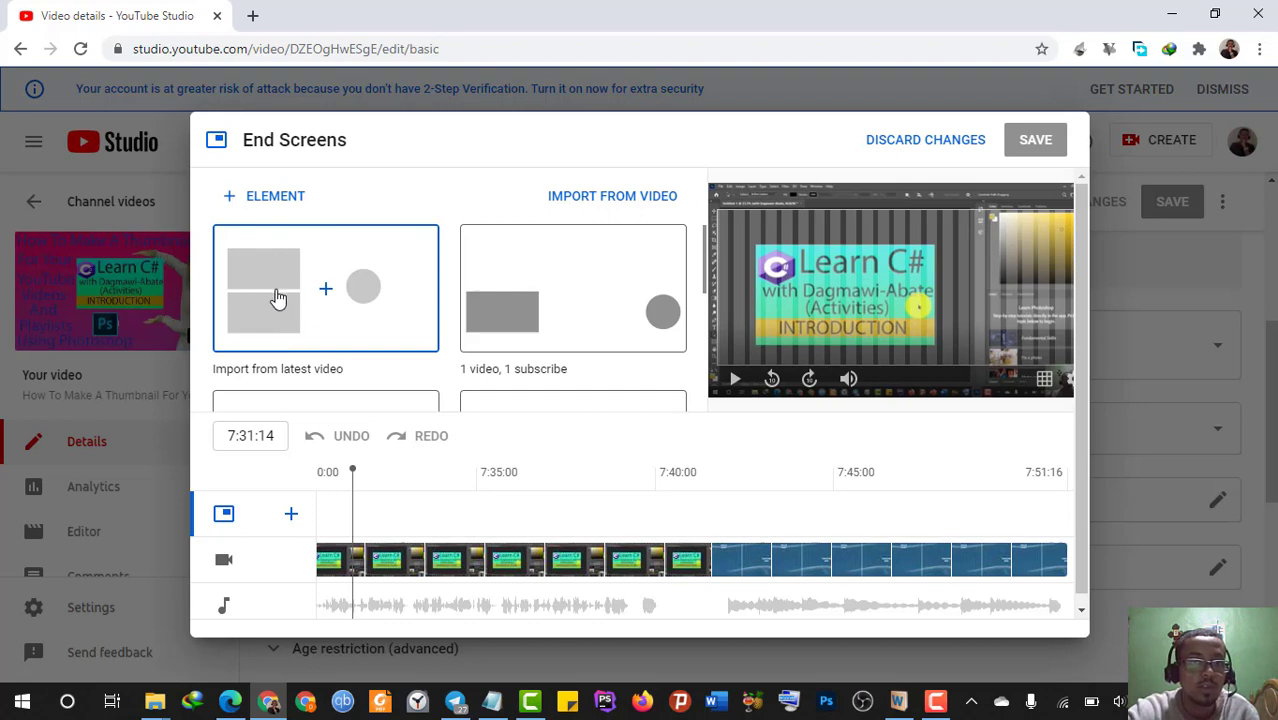
scroll(285, 287, down, 1)
scroll(285, 287, down, 1)
scroll(314, 285, up, 2)
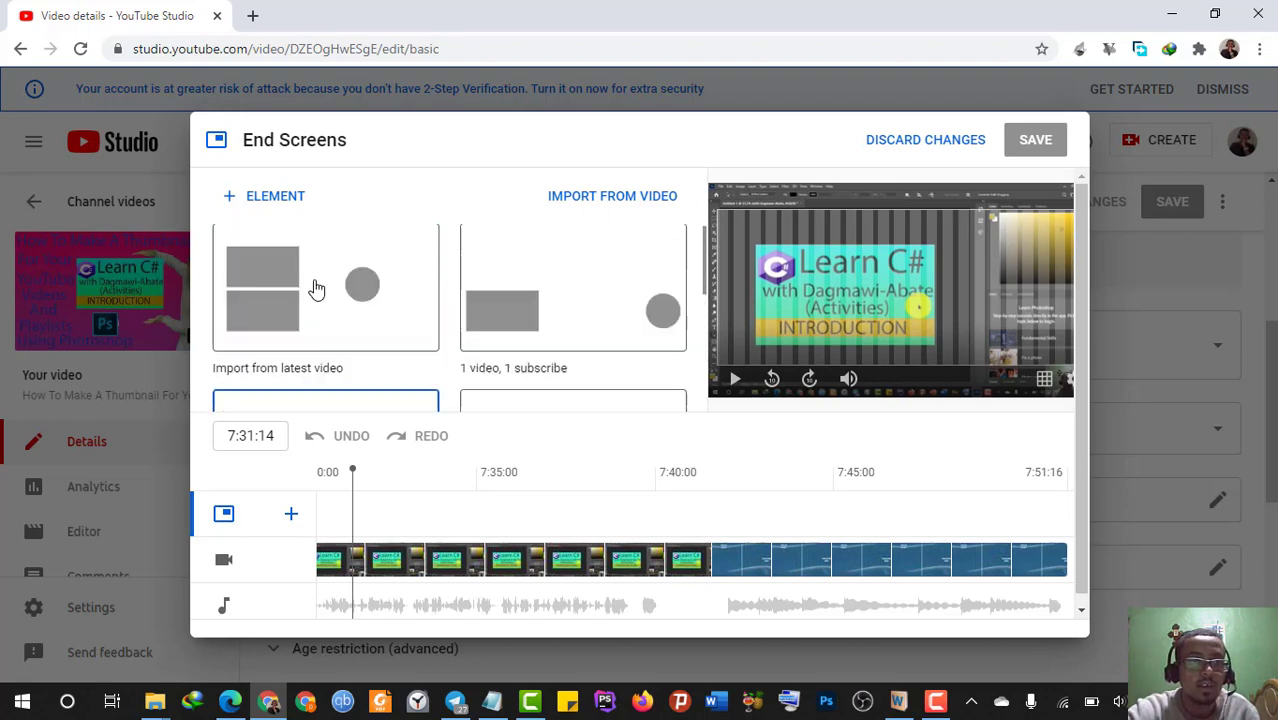
click(368, 293)
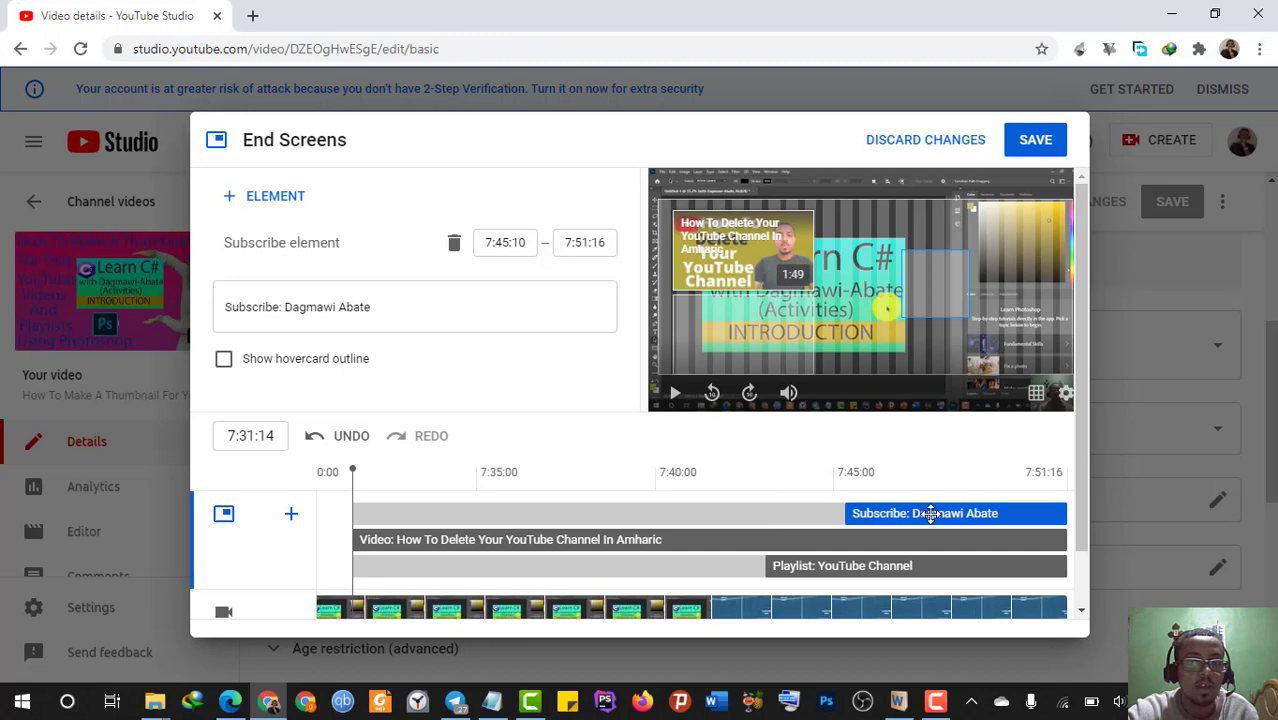
Step: Set the end screen's video element to the specific video How To Make And Upload Thumbnails For Your YouTube Videos In Amharic
click(826, 538)
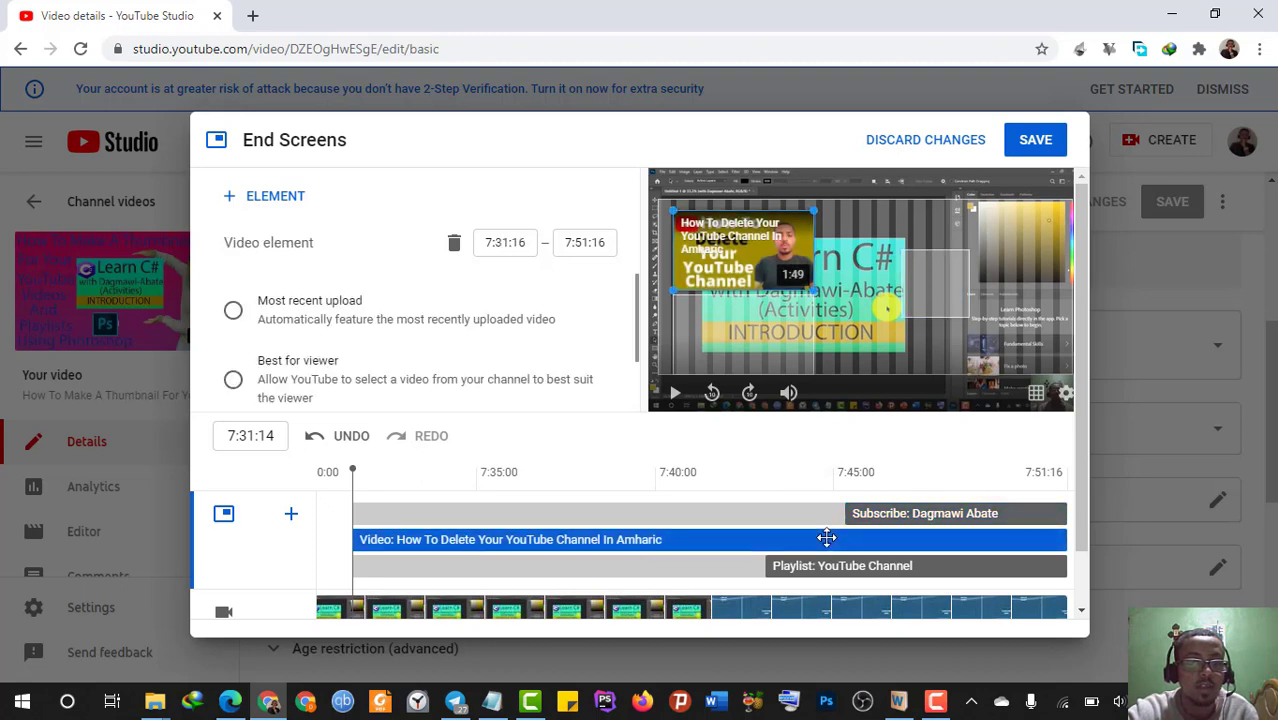
click(826, 566)
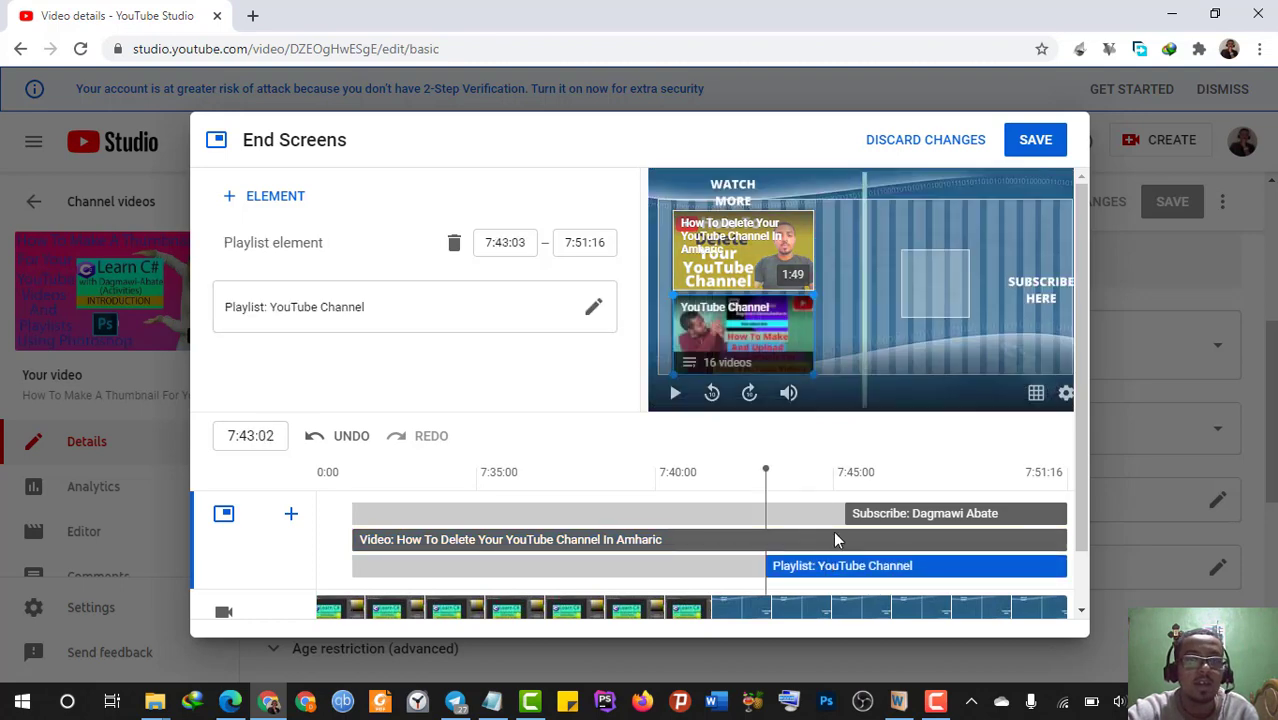
click(840, 532)
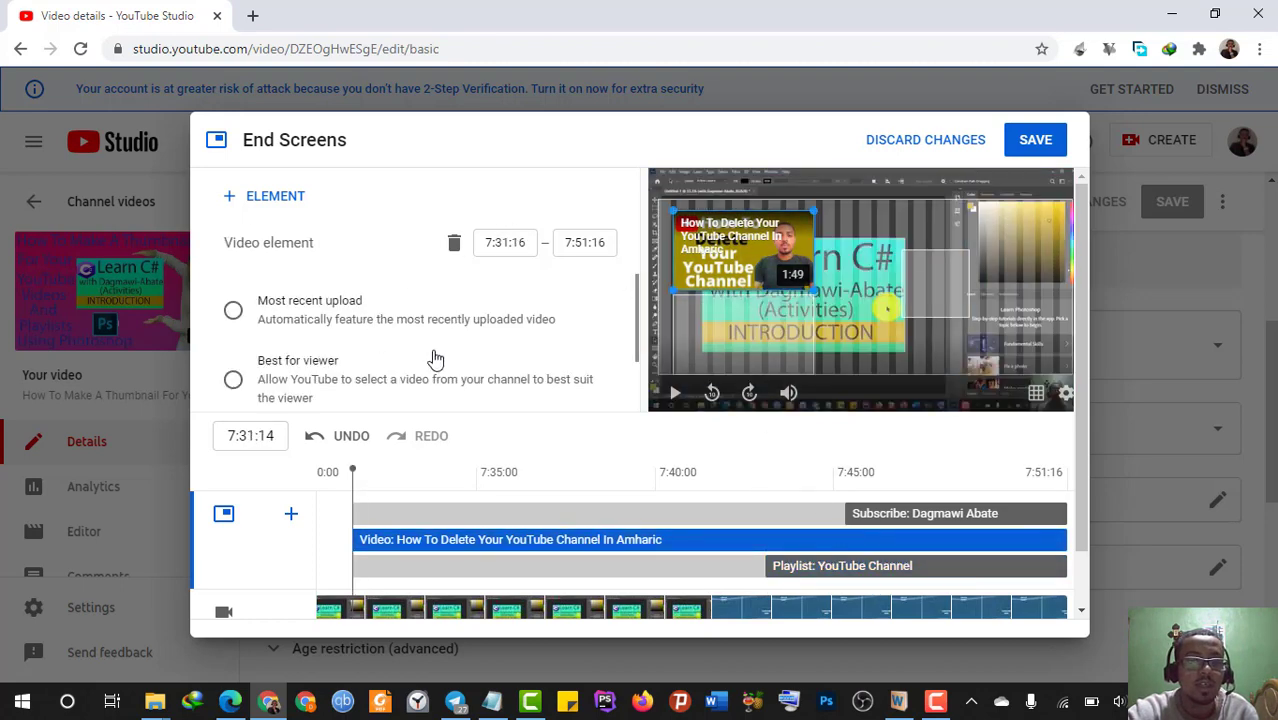
scroll(333, 355, down, 1)
scroll(333, 355, down, 1)
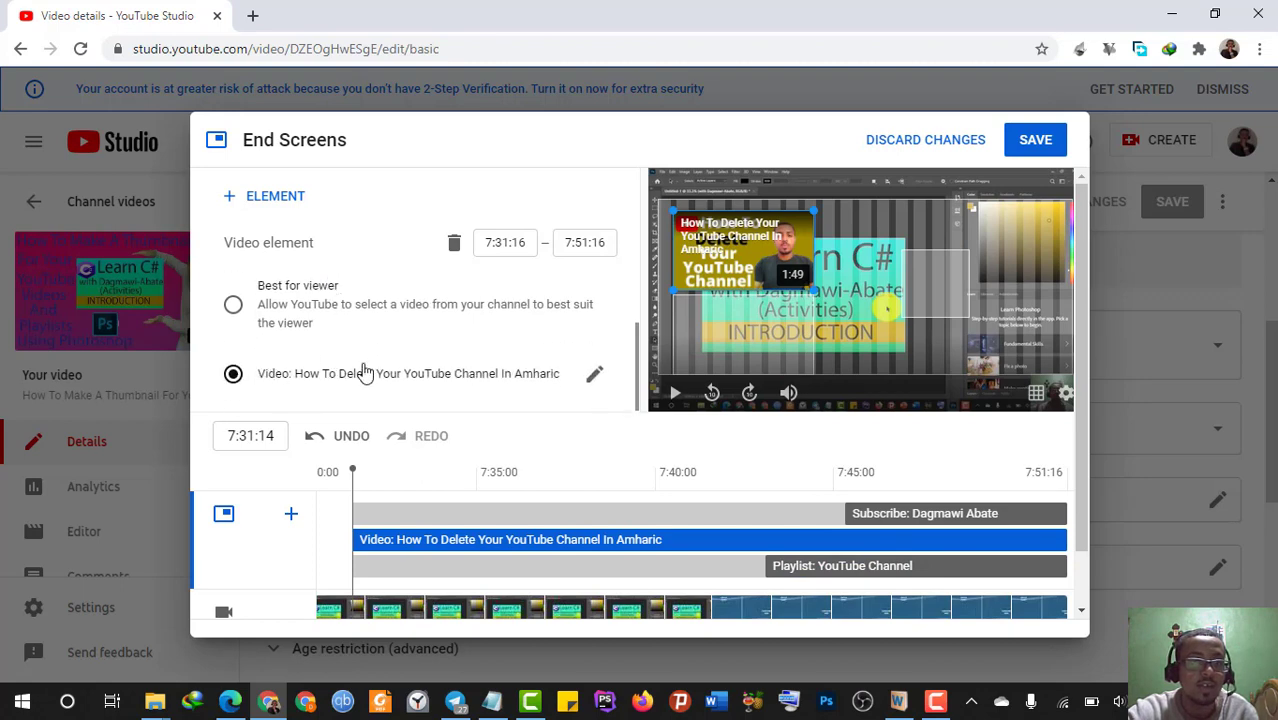
click(593, 373)
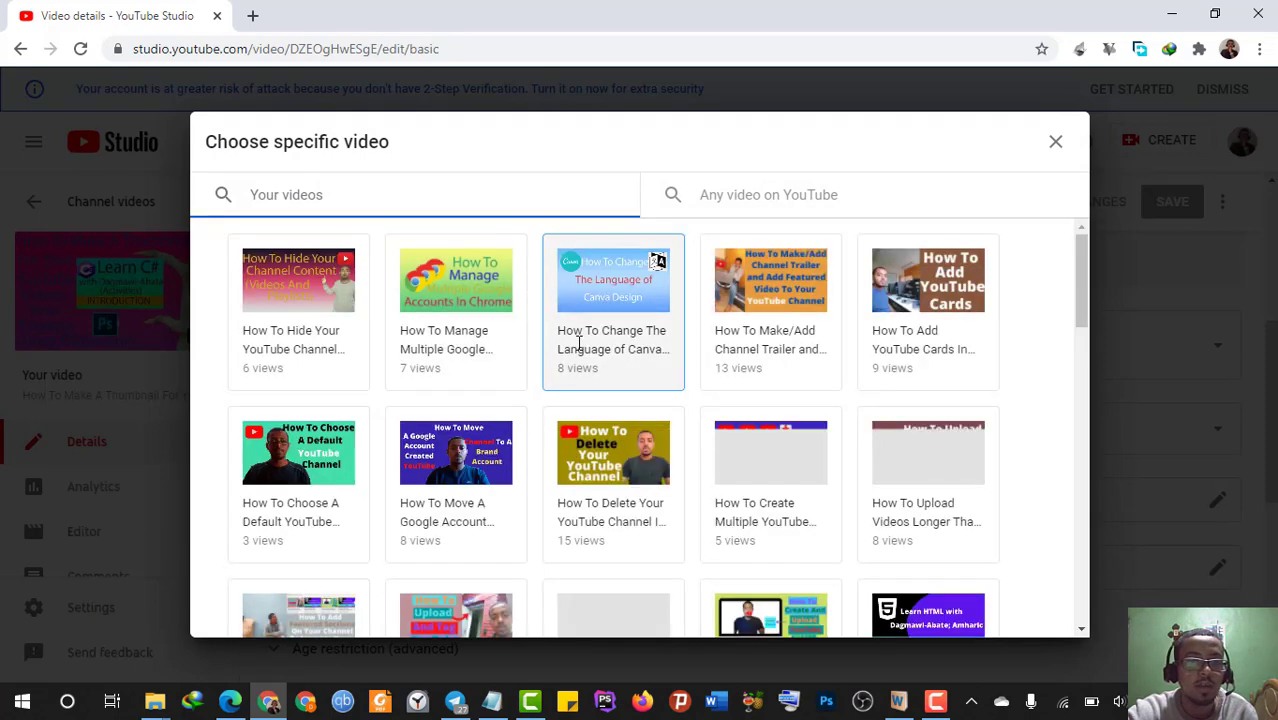
scroll(590, 350, down, 3)
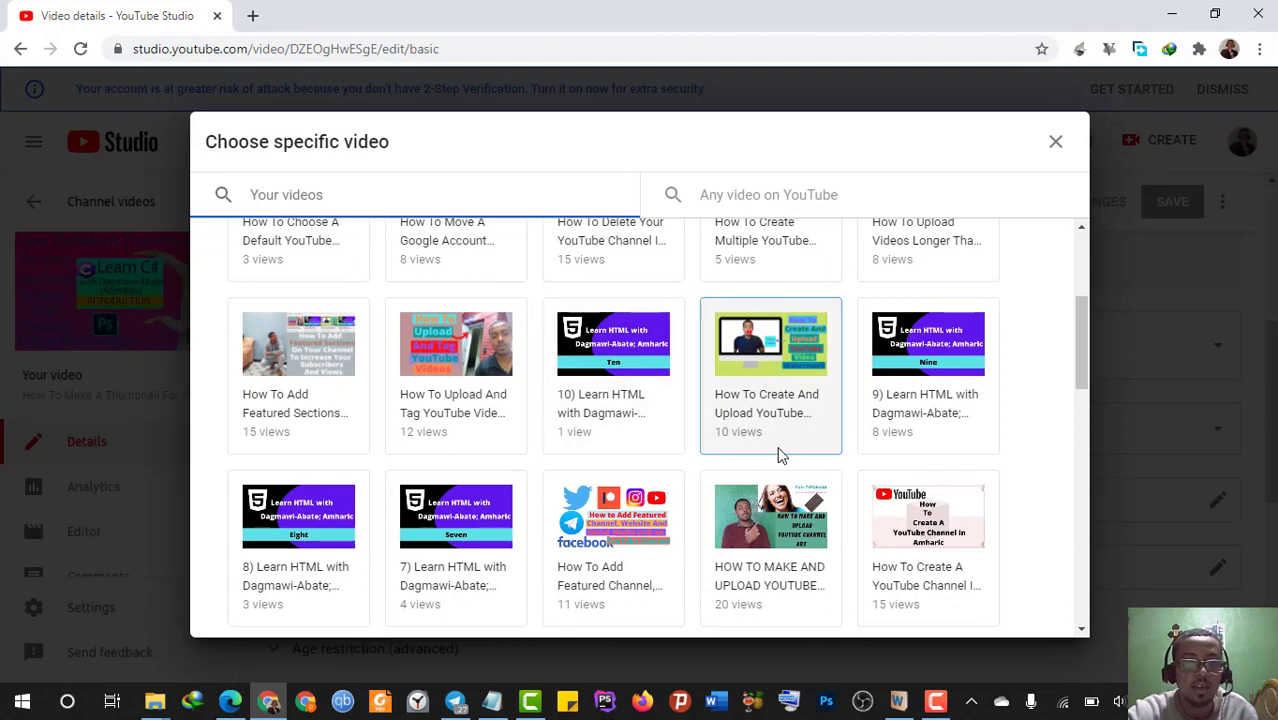
scroll(780, 500, down, 3)
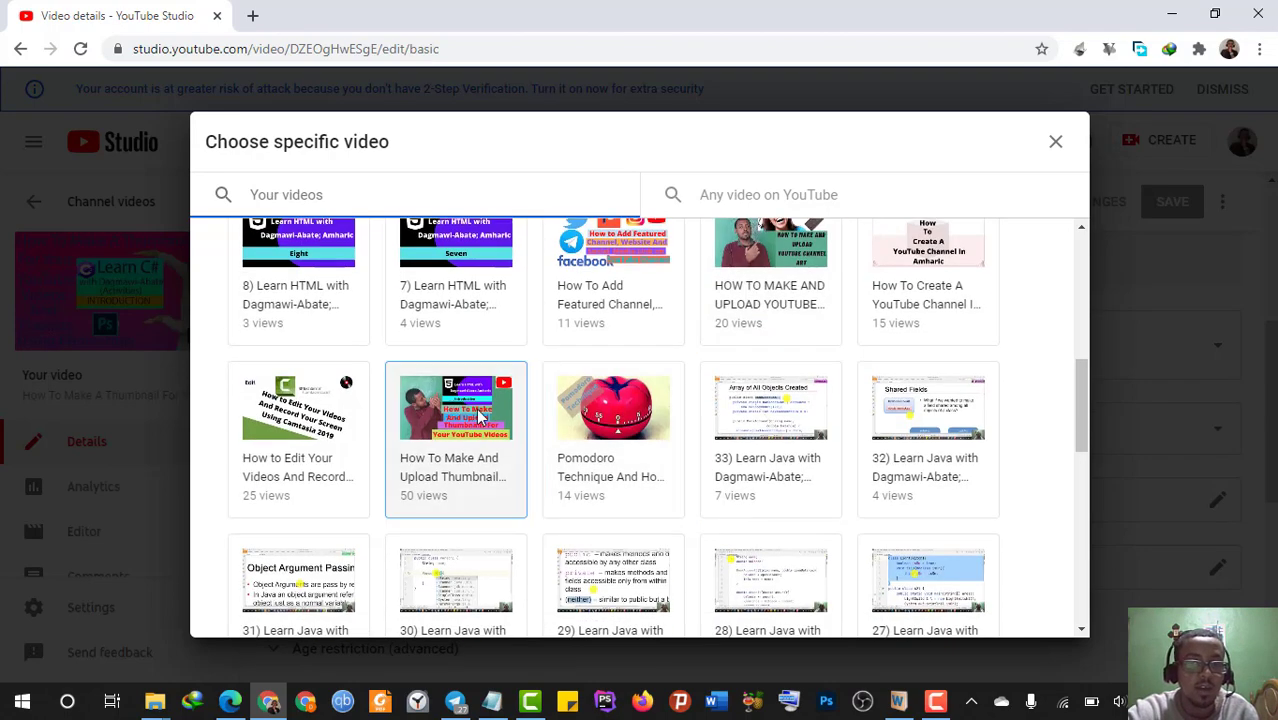
click(456, 418)
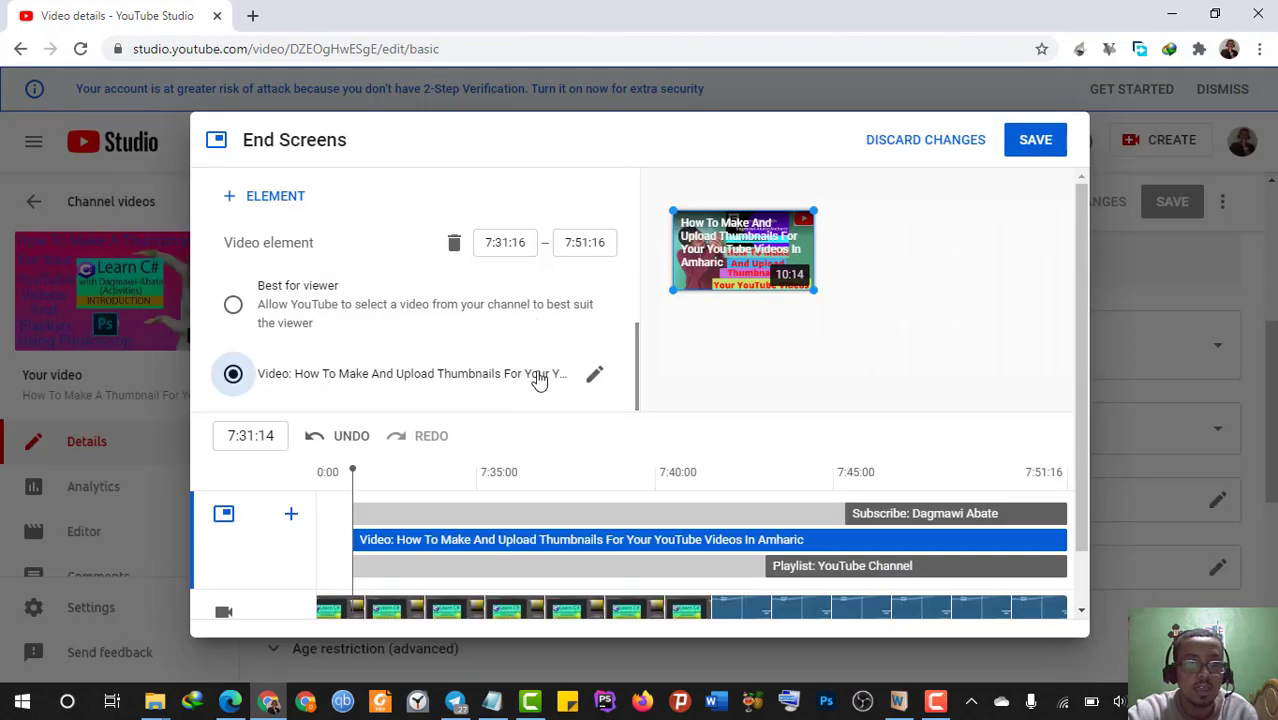
scroll(530, 385, up, 2)
scroll(533, 392, down, 2)
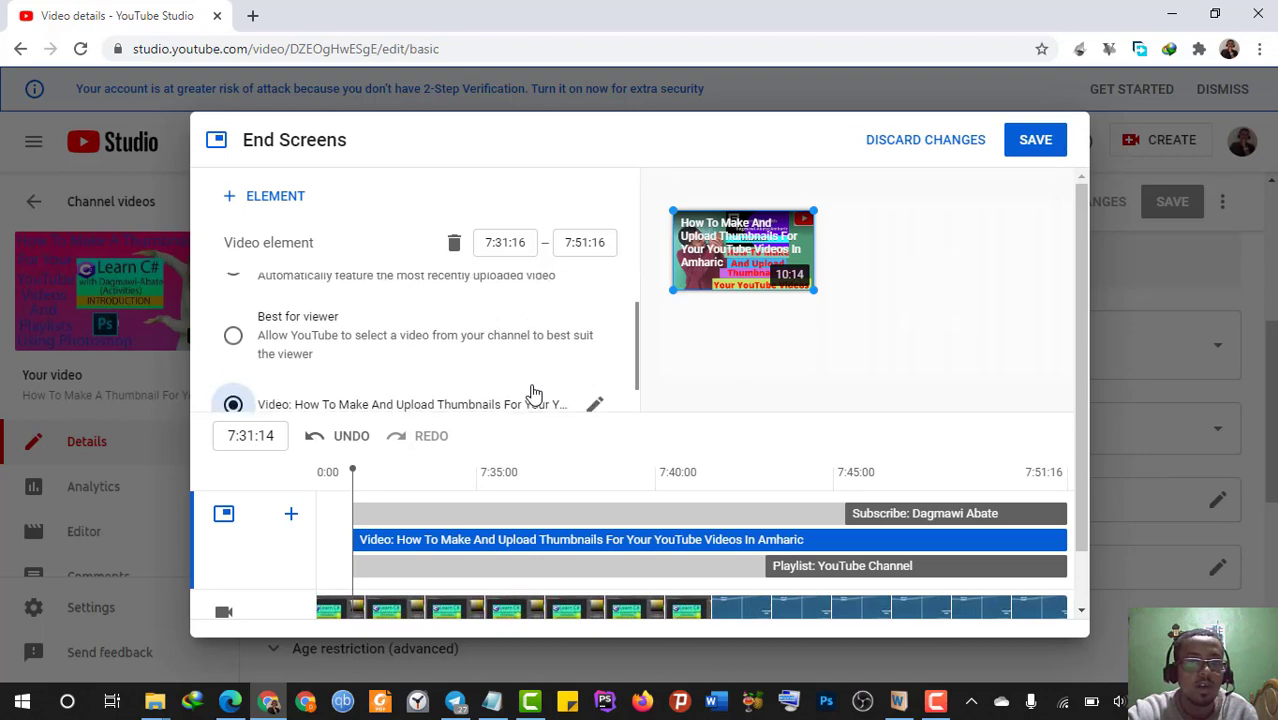
scroll(531, 387, up, 2)
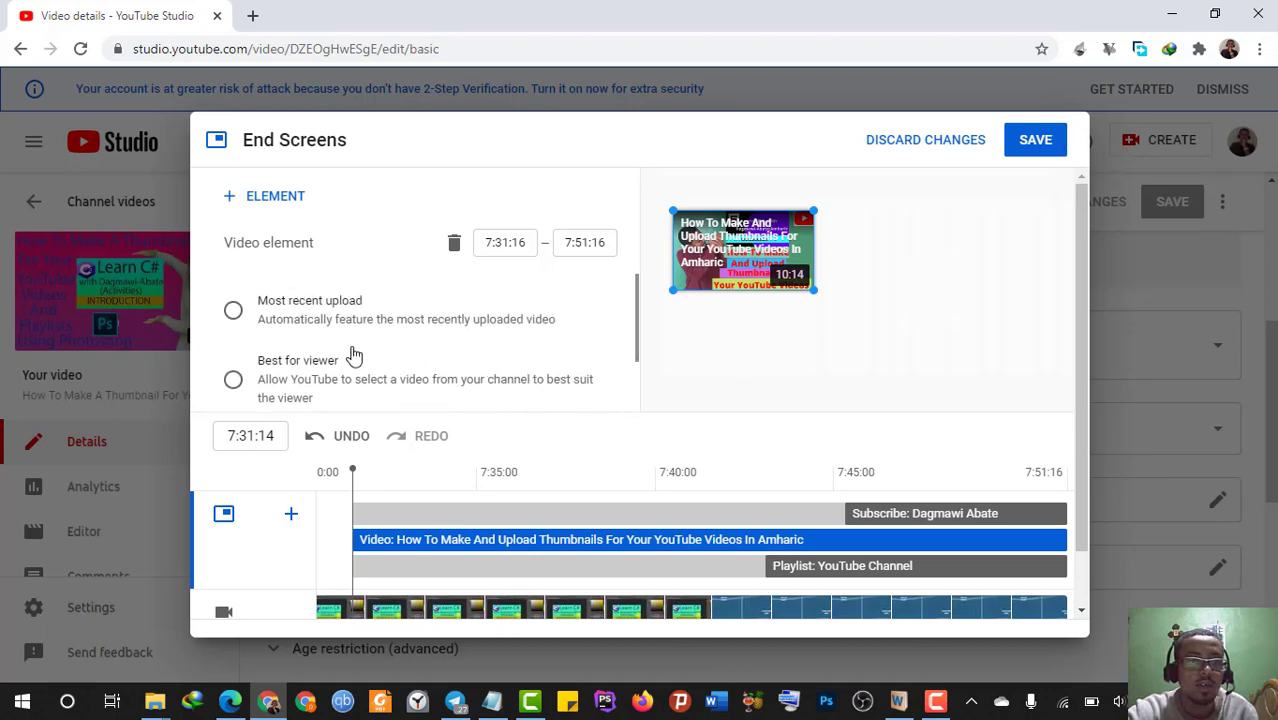
Step: Choose the YouTube Channel playlist for the end screen's playlist element
click(908, 510)
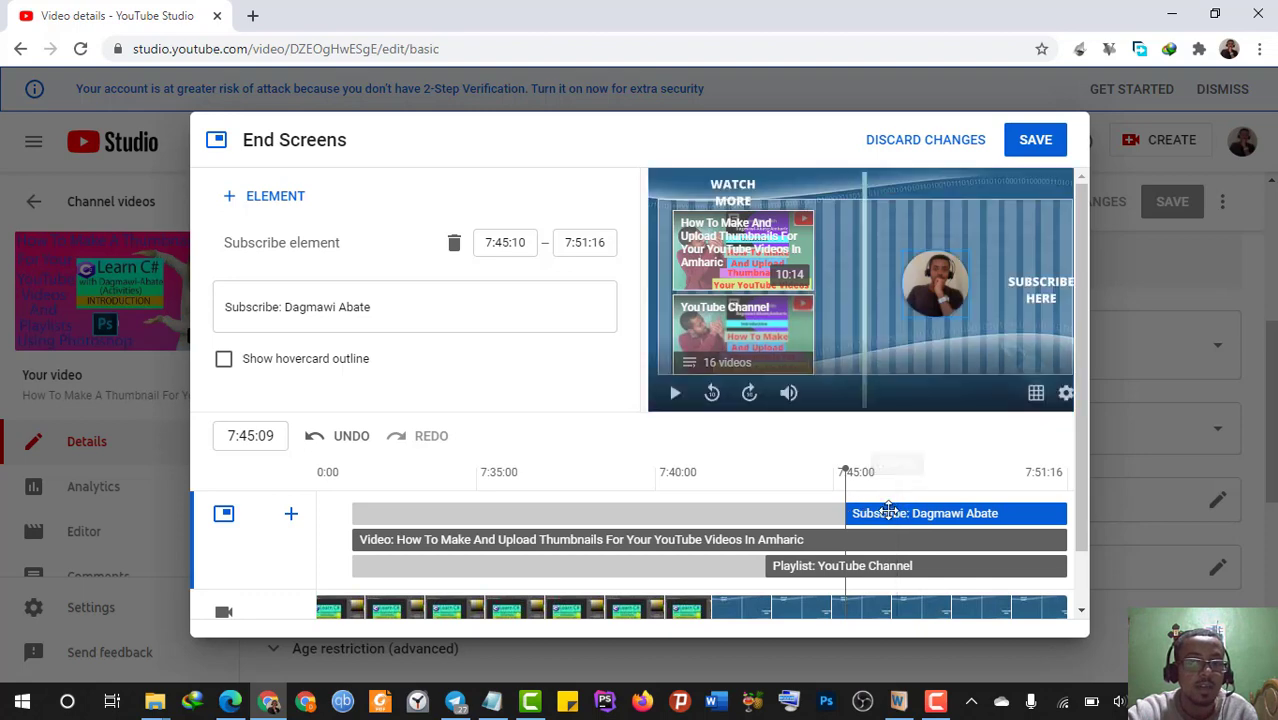
click(822, 566)
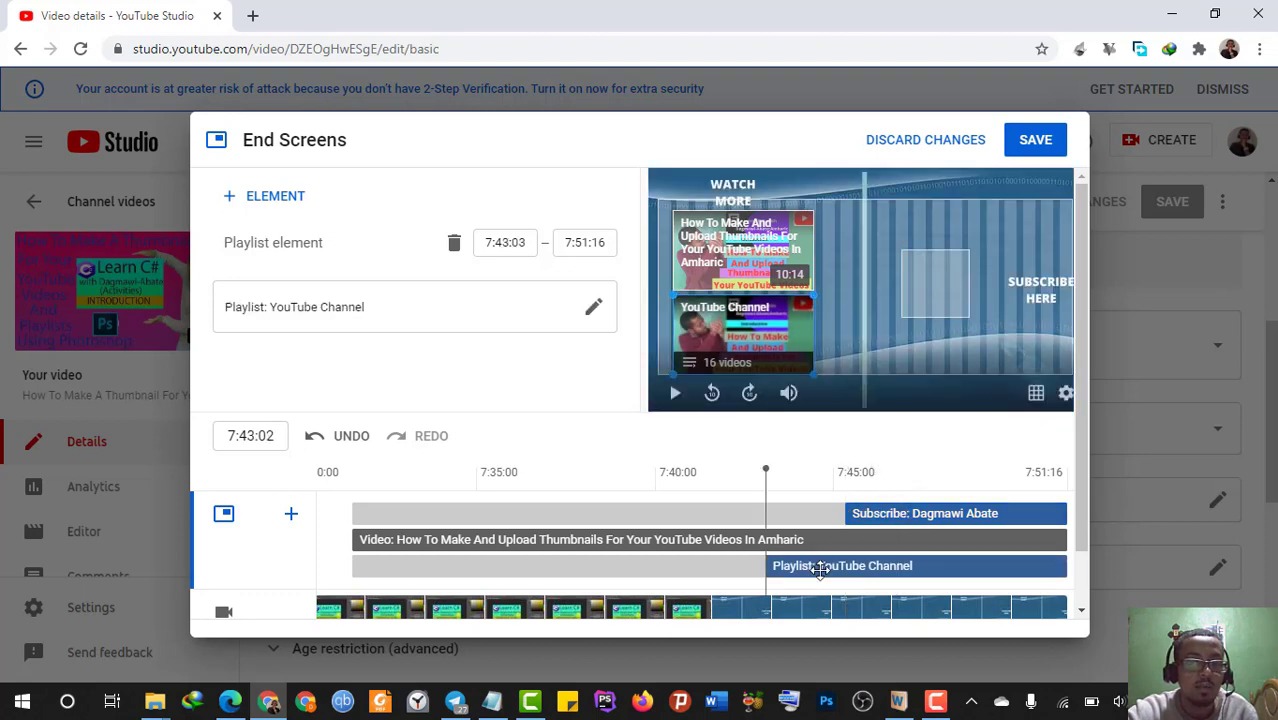
click(594, 308)
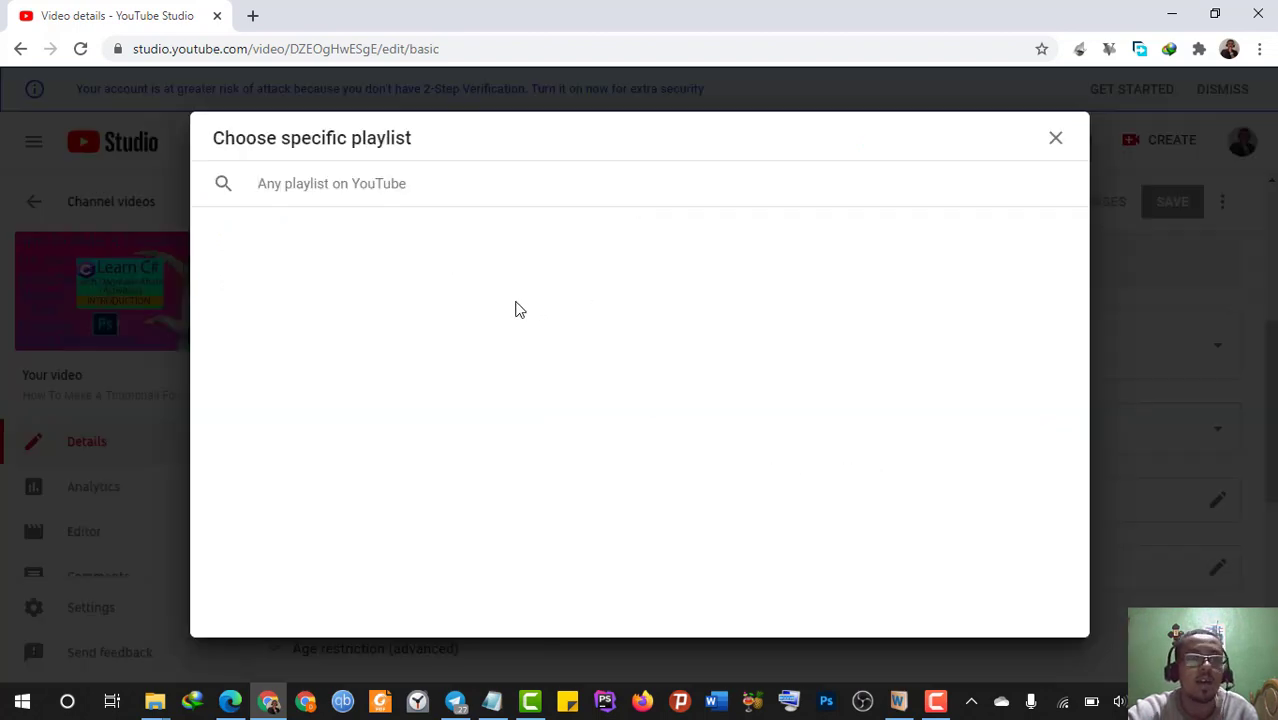
click(280, 272)
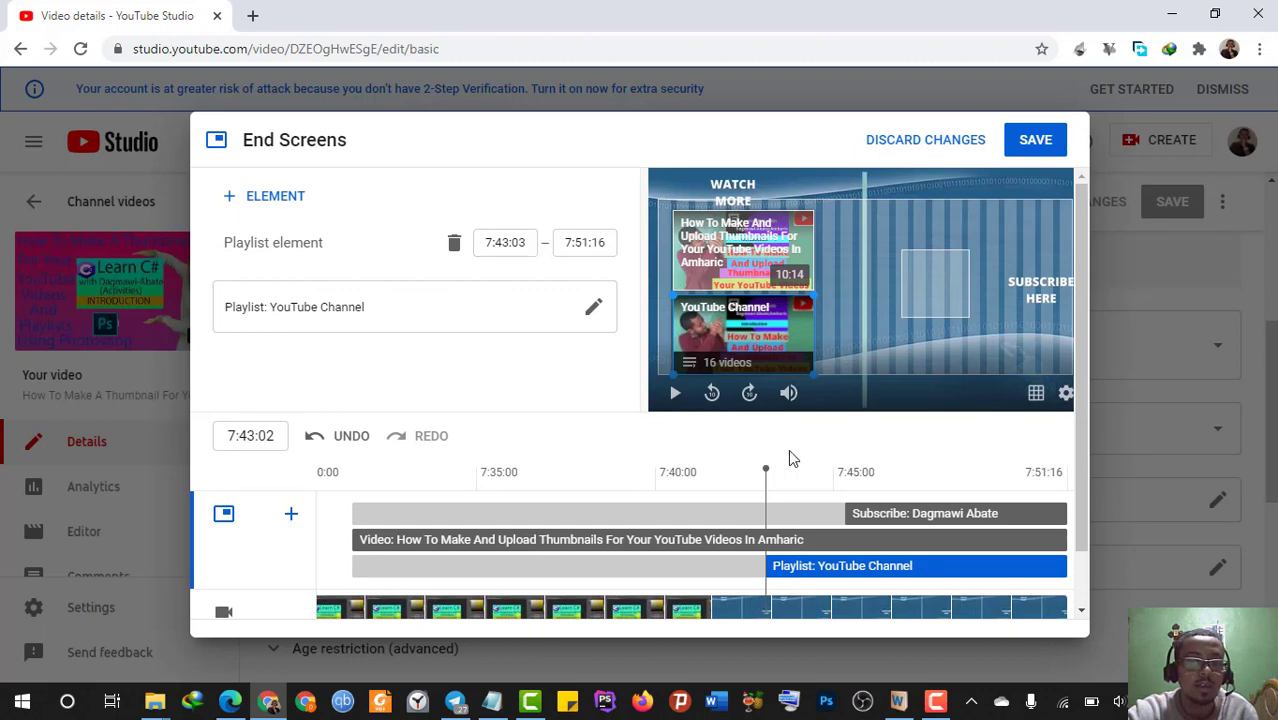
Step: Set the subscribe element's start time to 7:41:17
click(880, 510)
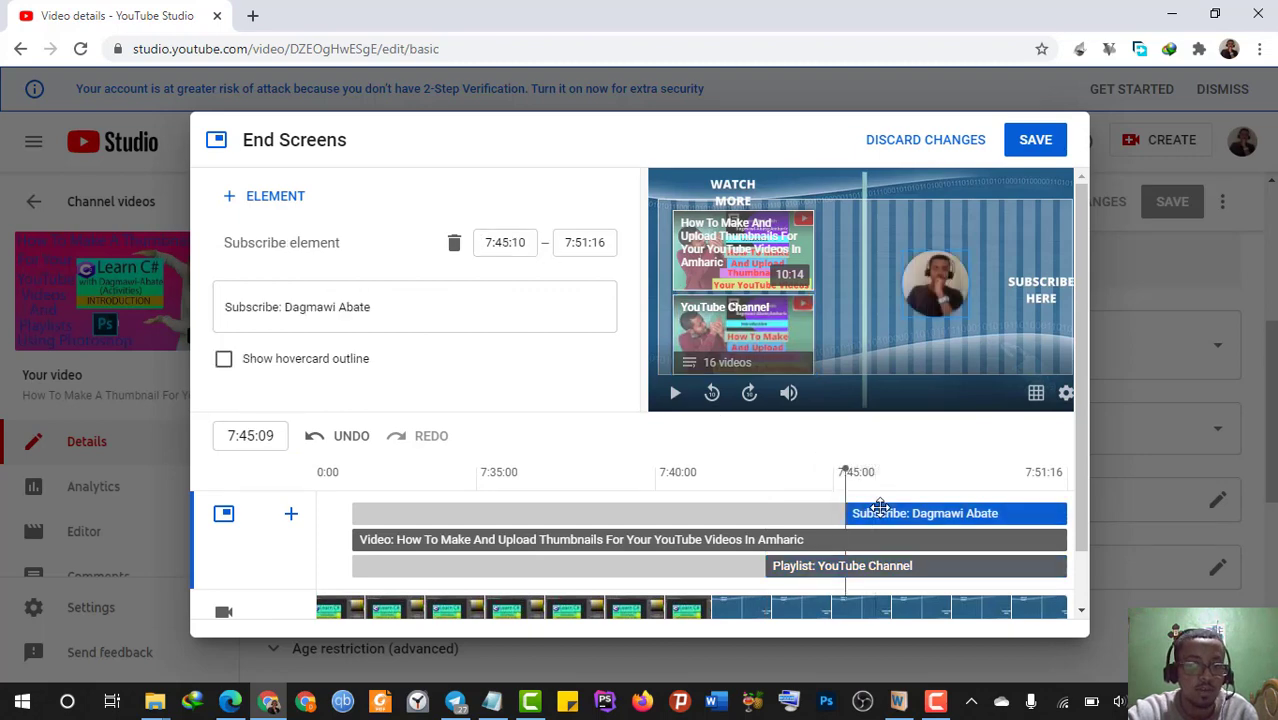
click(509, 250)
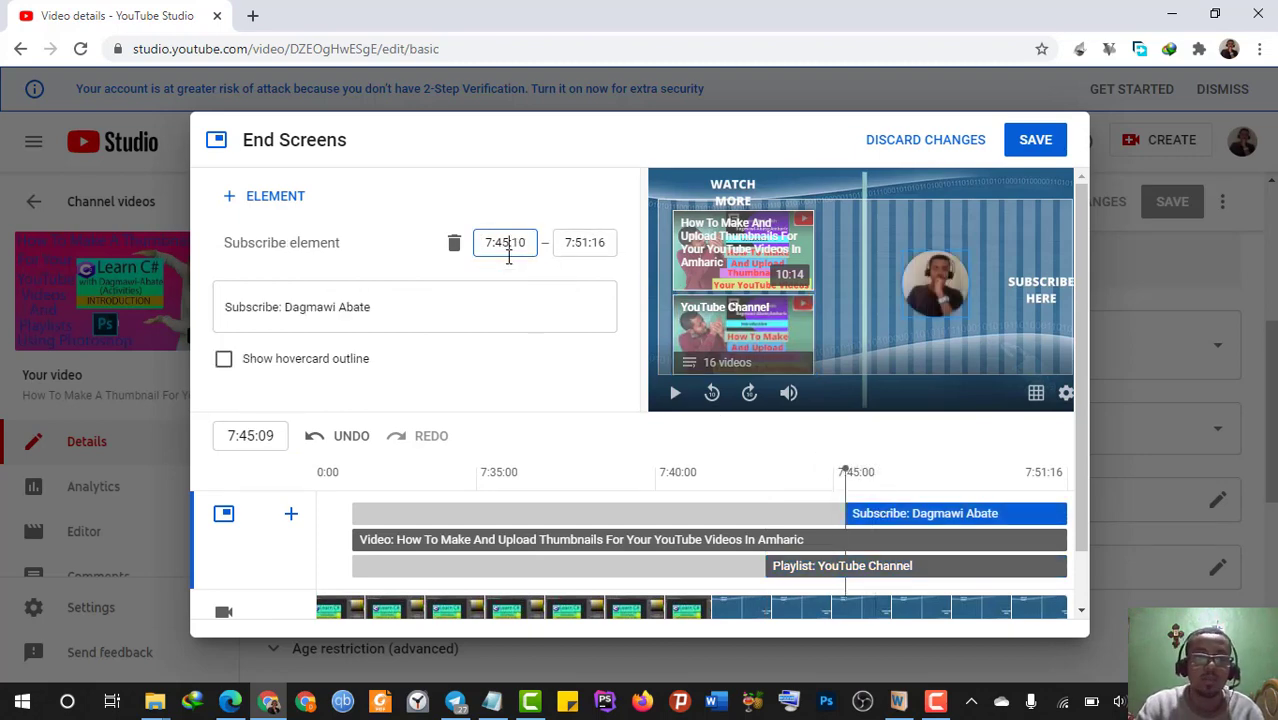
key(BackSpace)
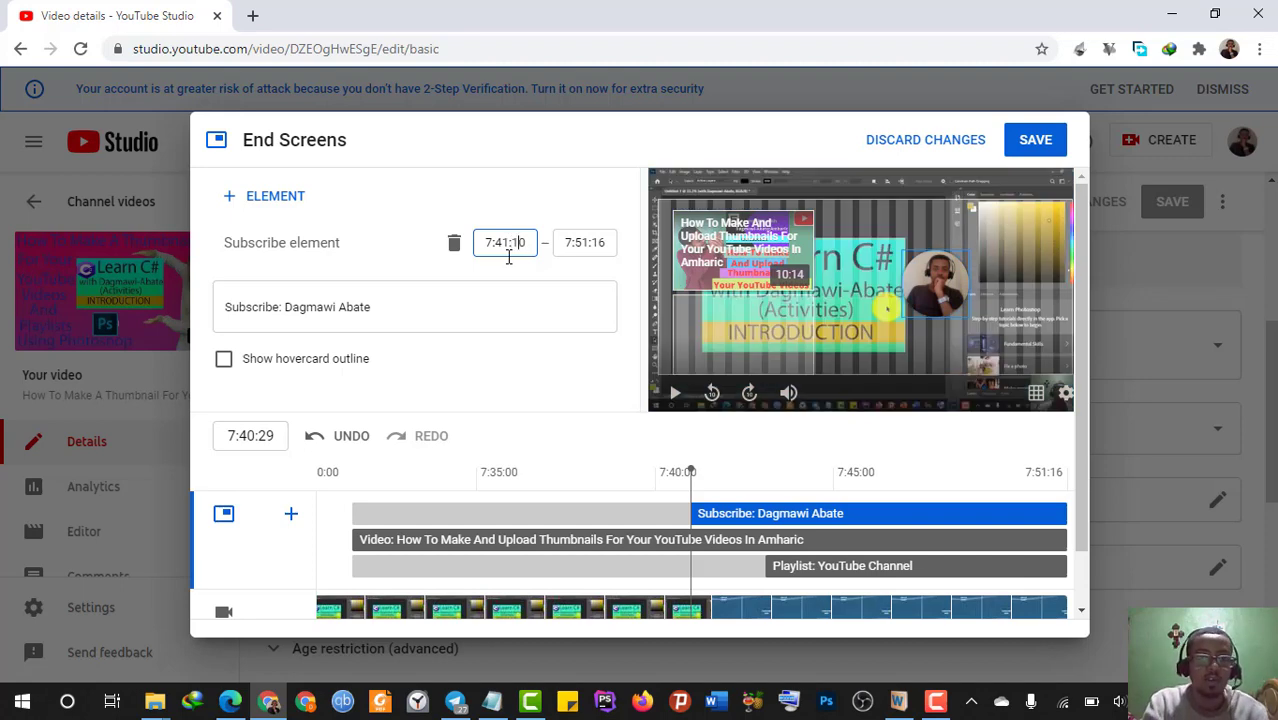
text(7)
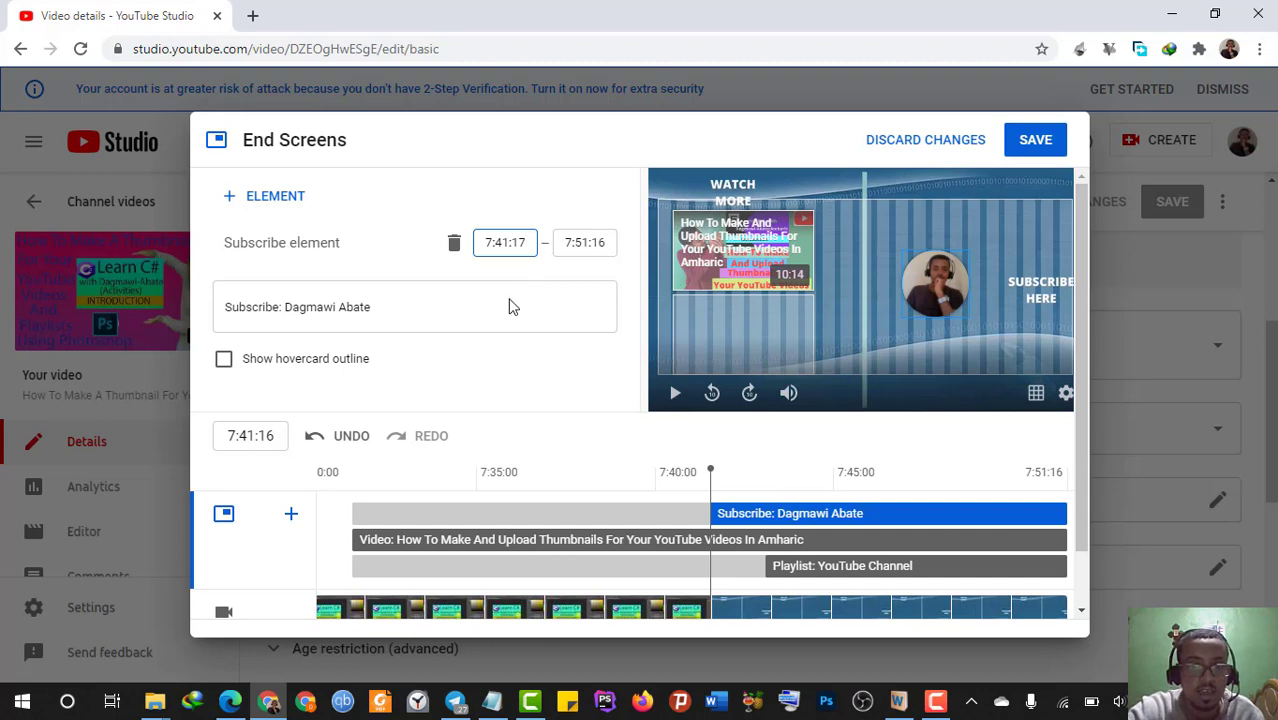
Step: Set the video element's start time to 7:41:17
click(744, 541)
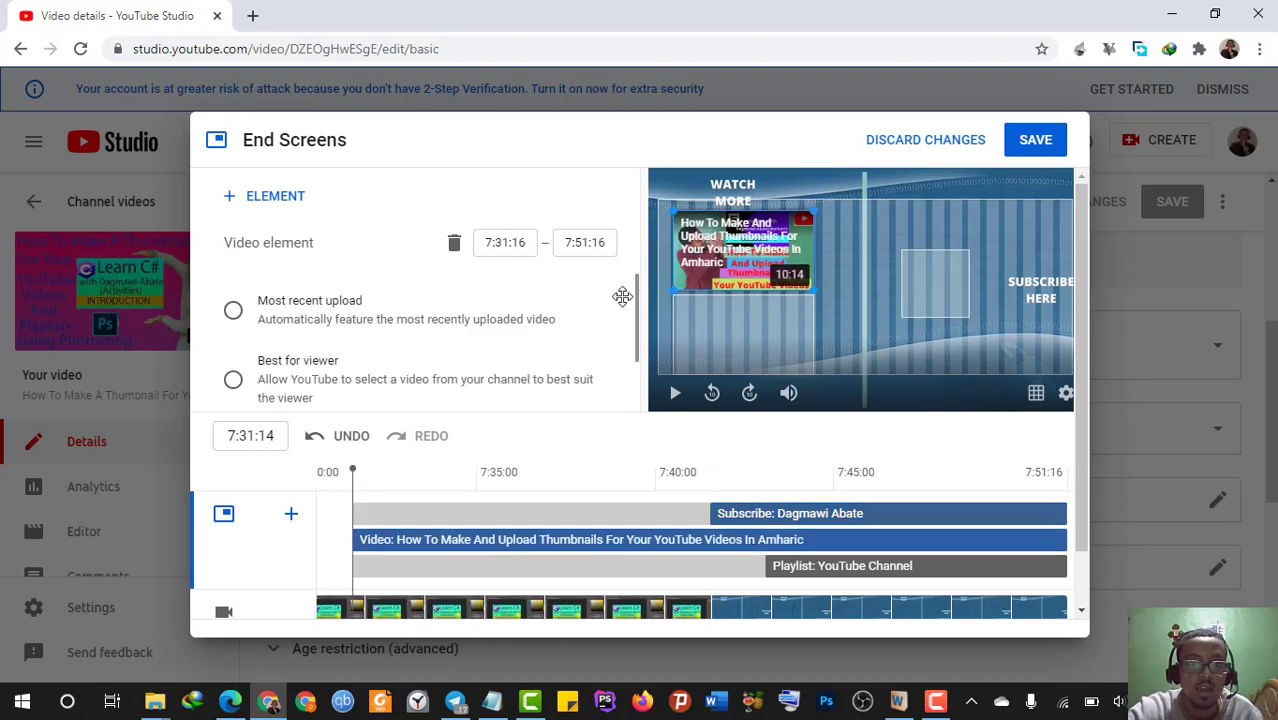
click(499, 242)
key(Up)
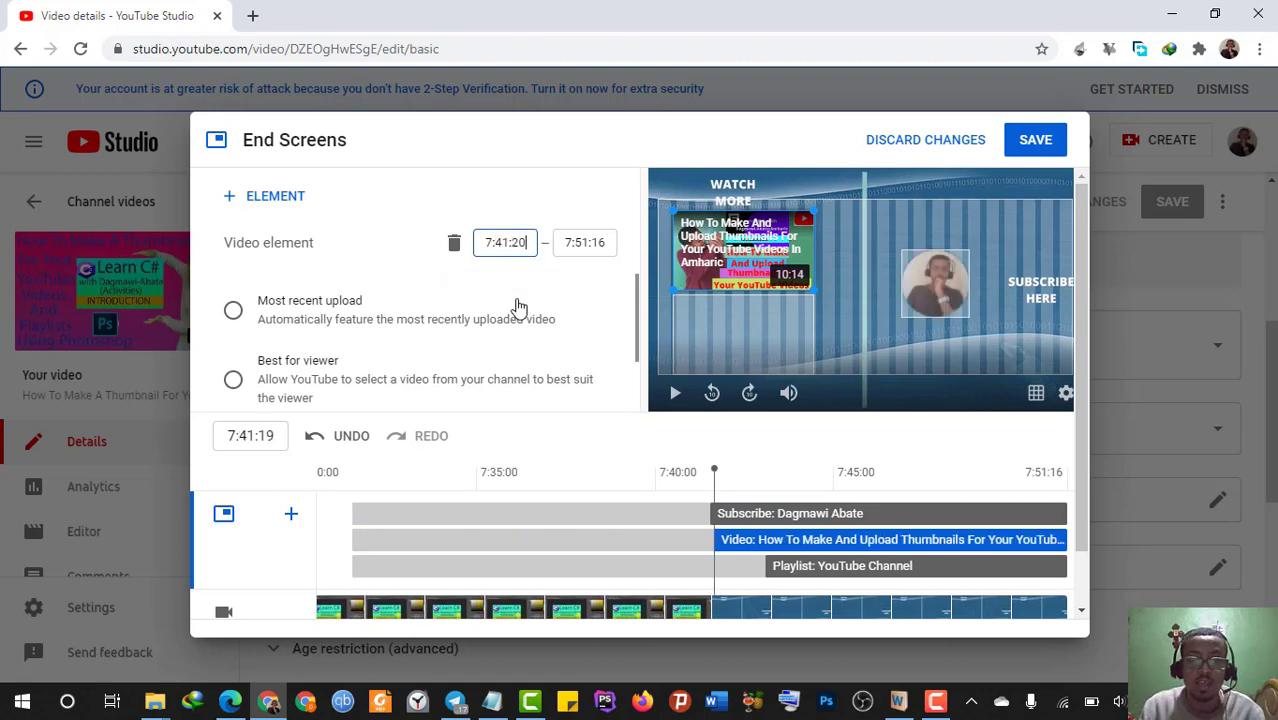
key(BackSpace)
text(017)
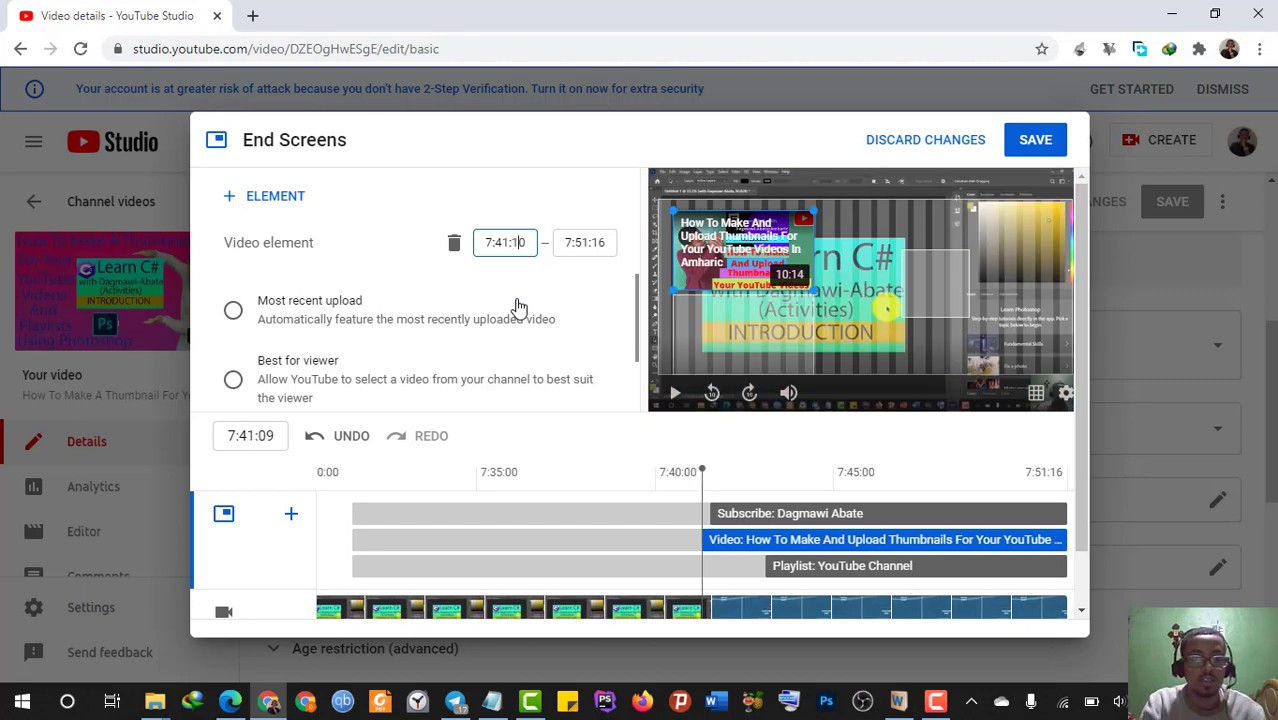
Step: Set the playlist element's start time to 7:41:17
click(795, 565)
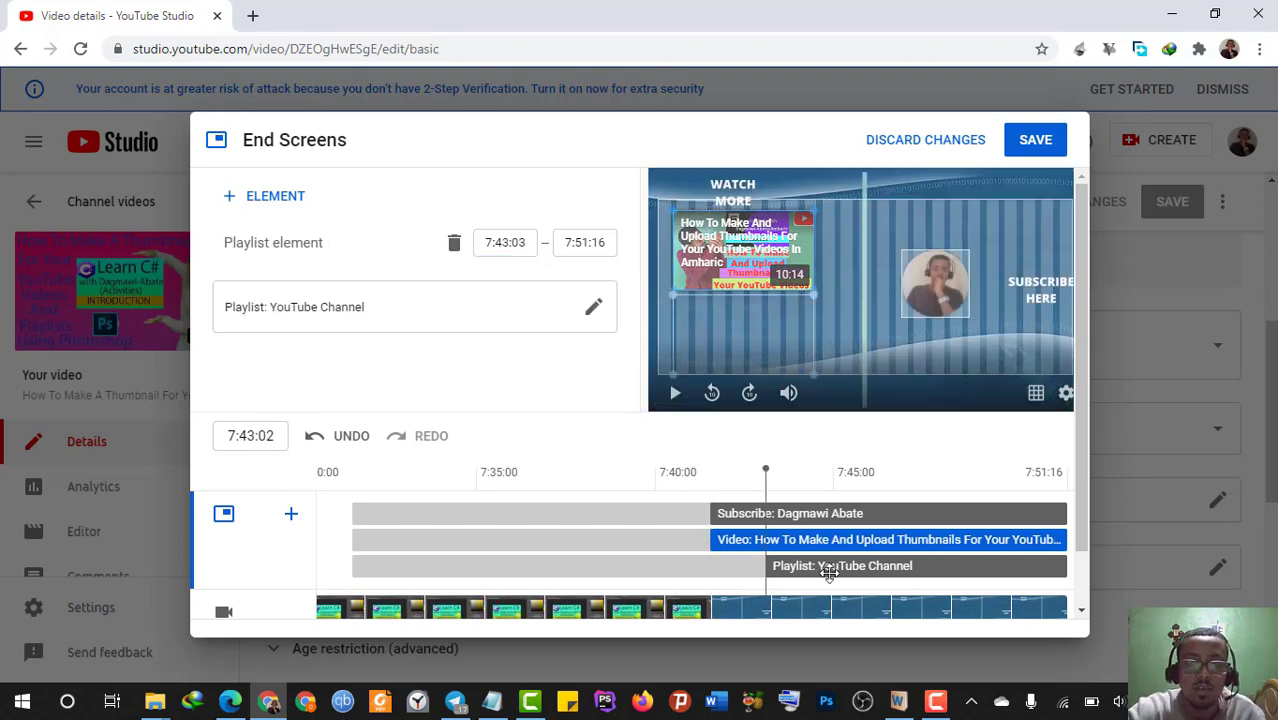
click(506, 238)
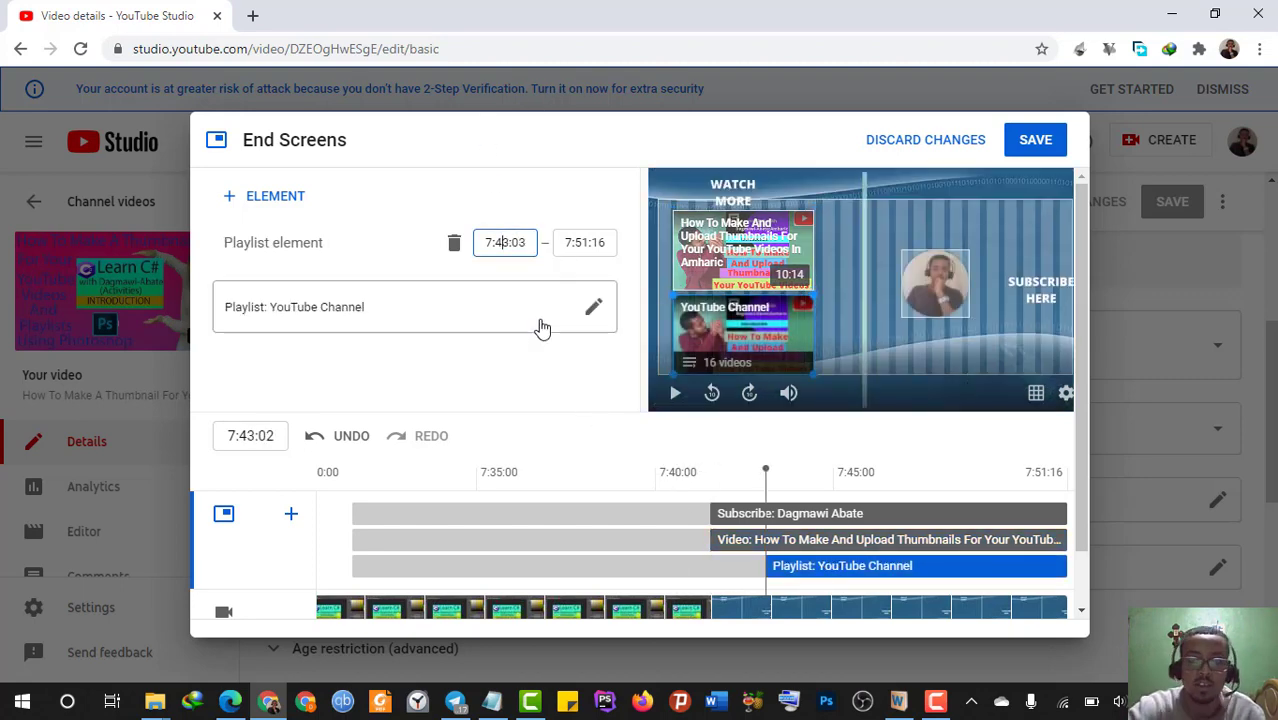
key(BackSpace)
text(1)
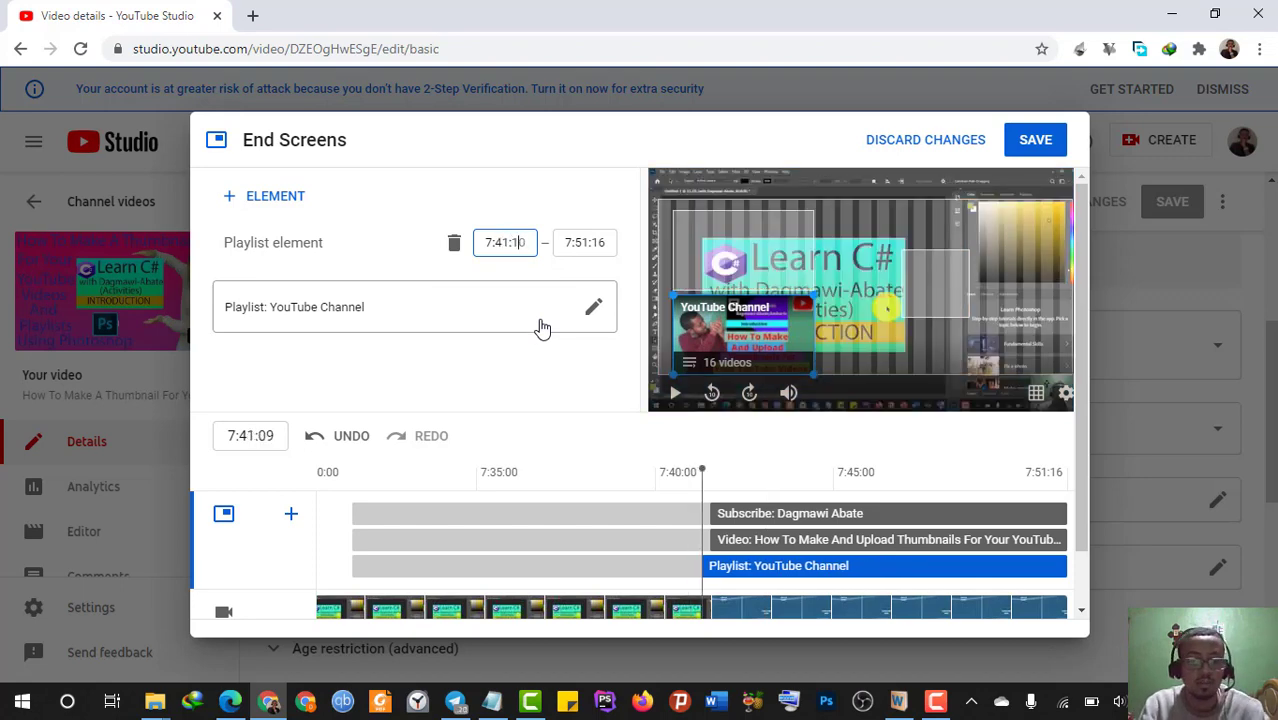
key(BackSpace)
text(7)
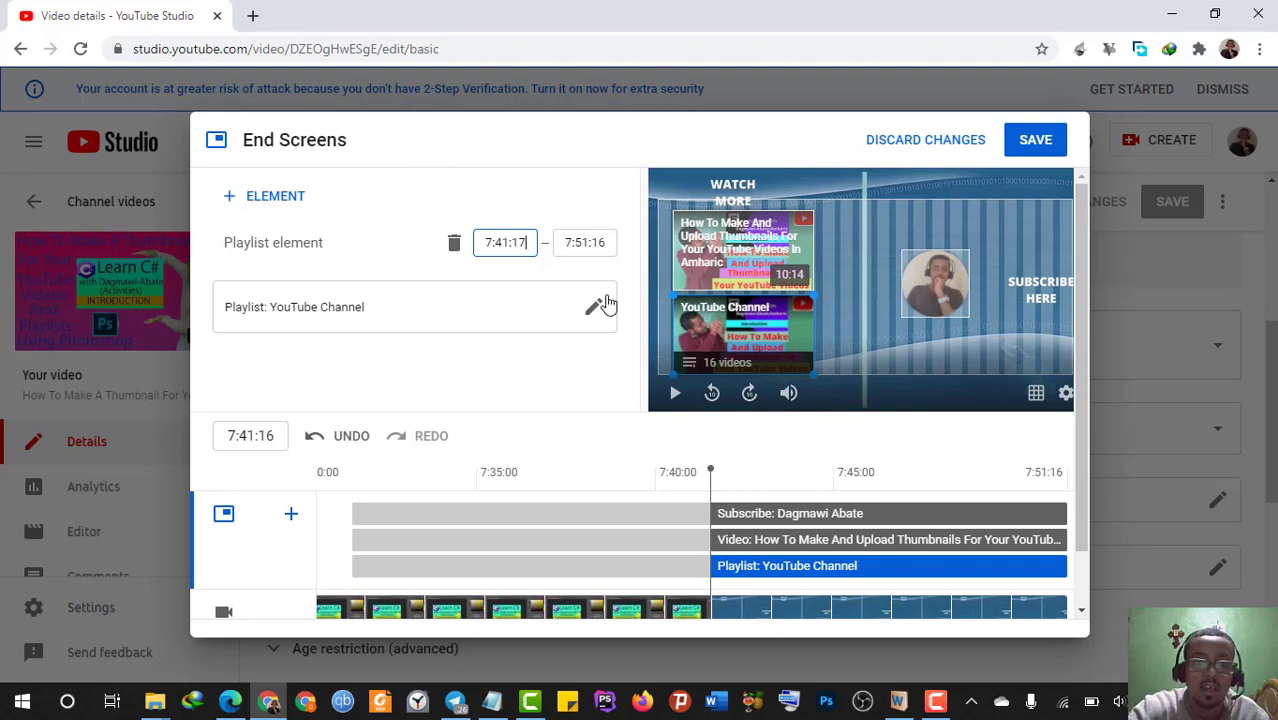
Step: Save the end screen and return to the list of channel videos
click(1036, 147)
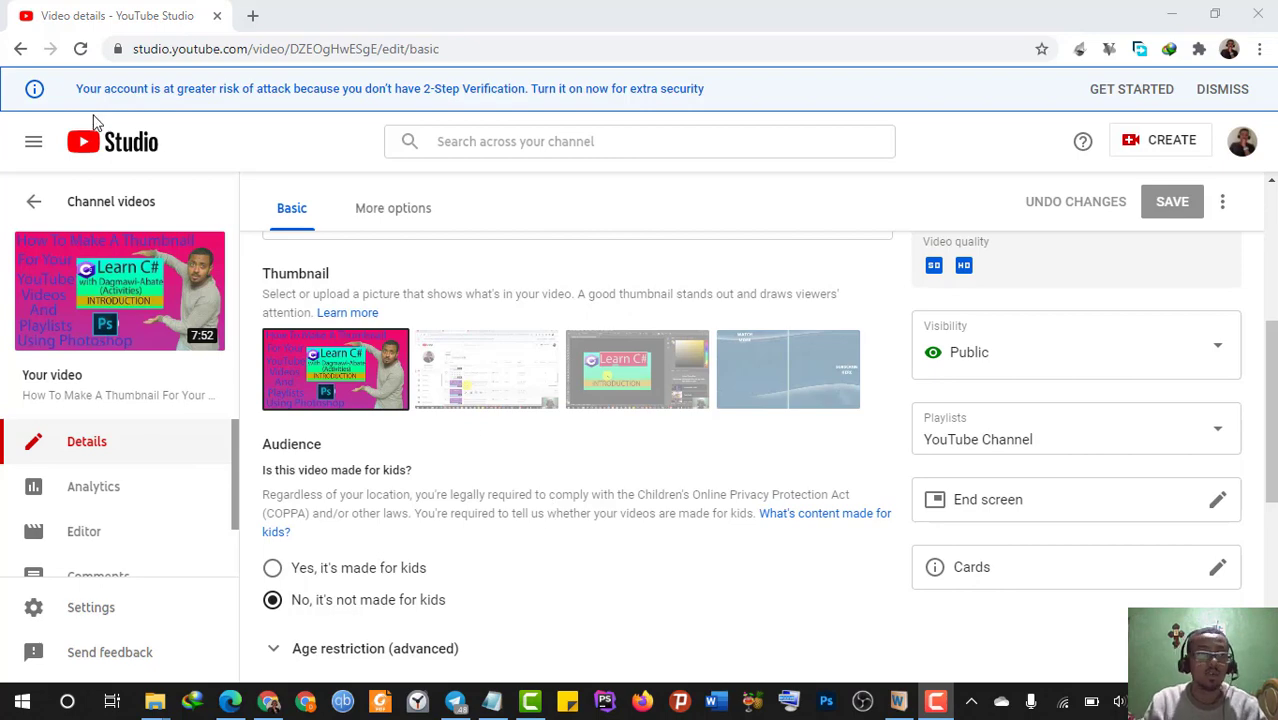
click(19, 49)
click(19, 49)
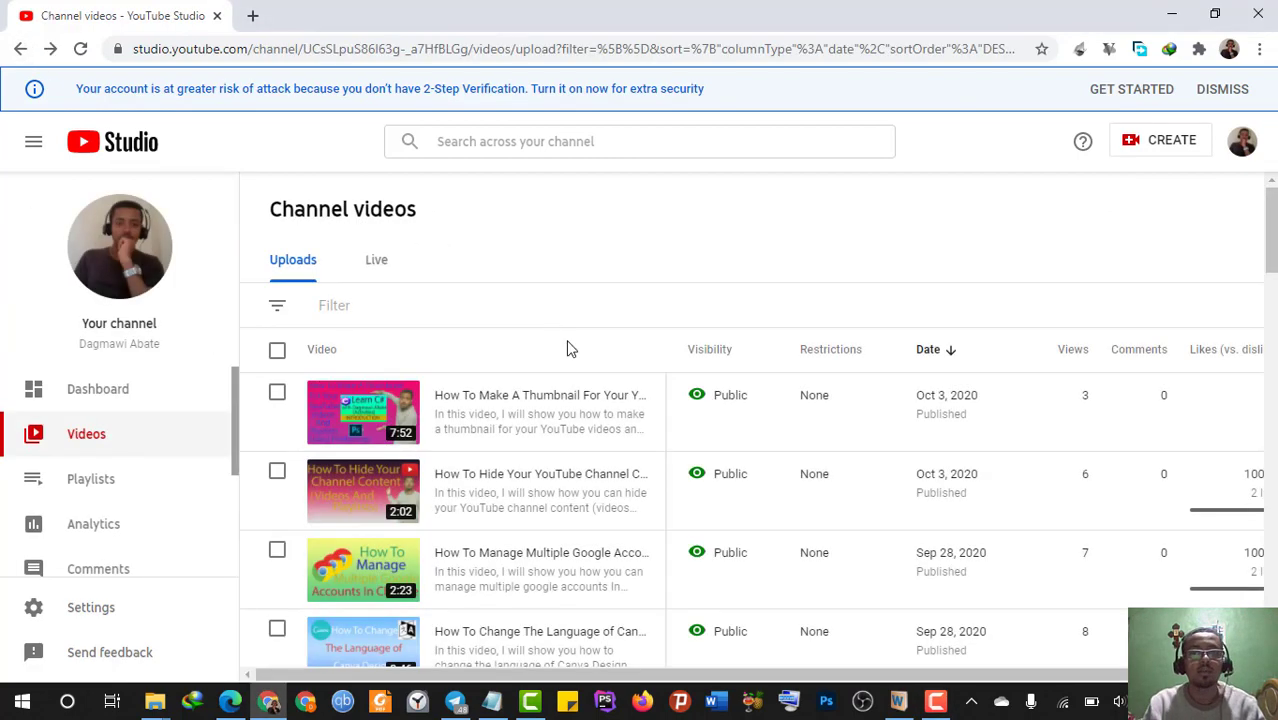
Step: Play the ending of the Photoshop thumbnail tutorial on YouTube to check its end screen, and return to the channel videos in YouTube Studio
mouse_move(639, 400)
click(588, 414)
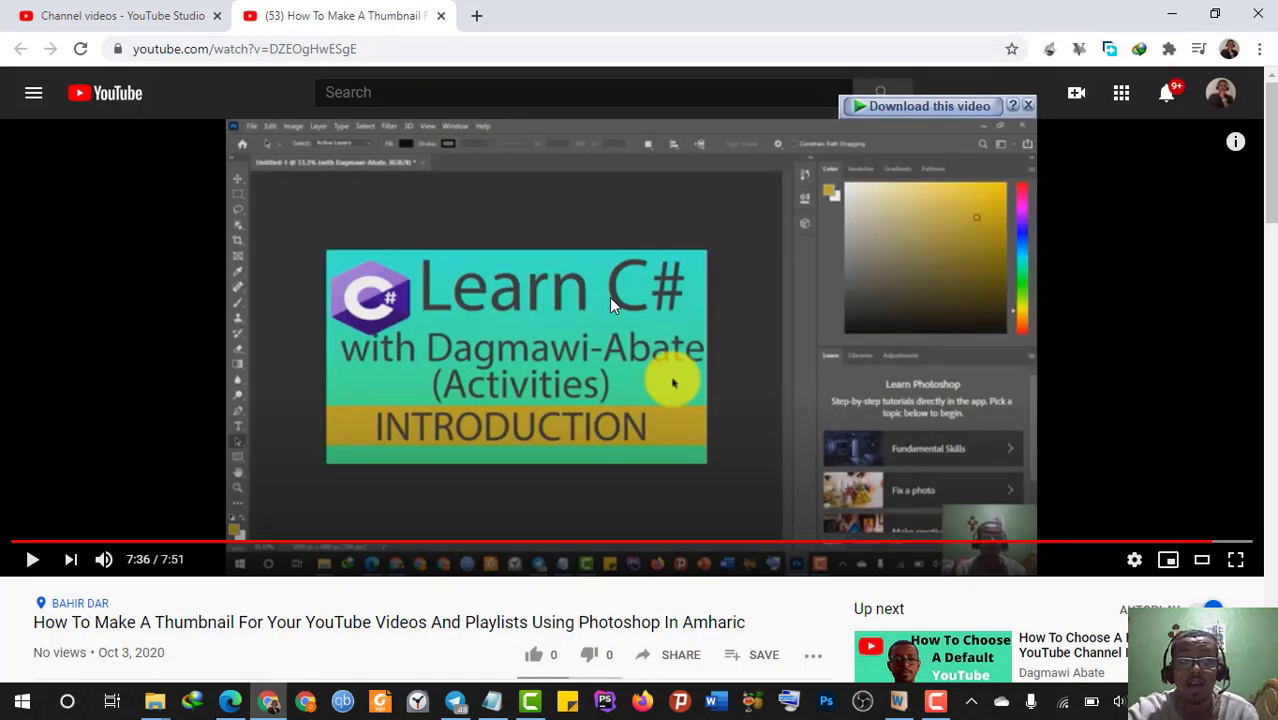
click(681, 339)
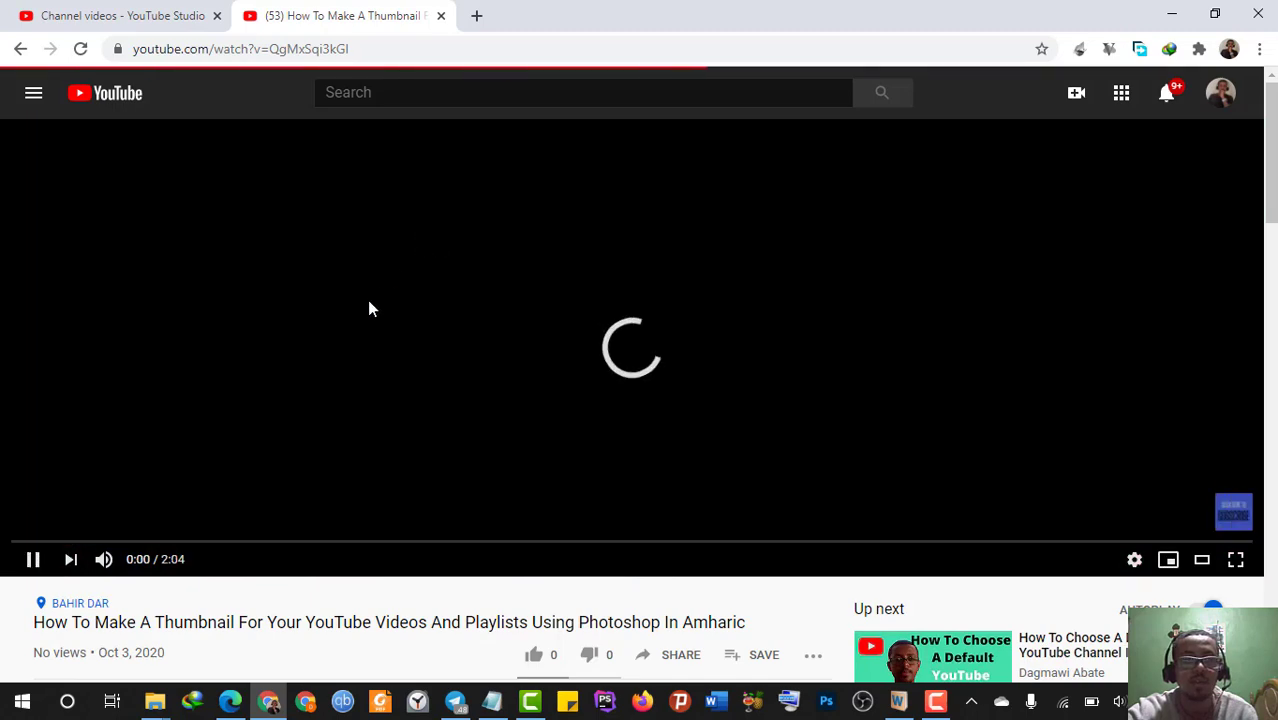
click(104, 14)
mouse_move(603, 390)
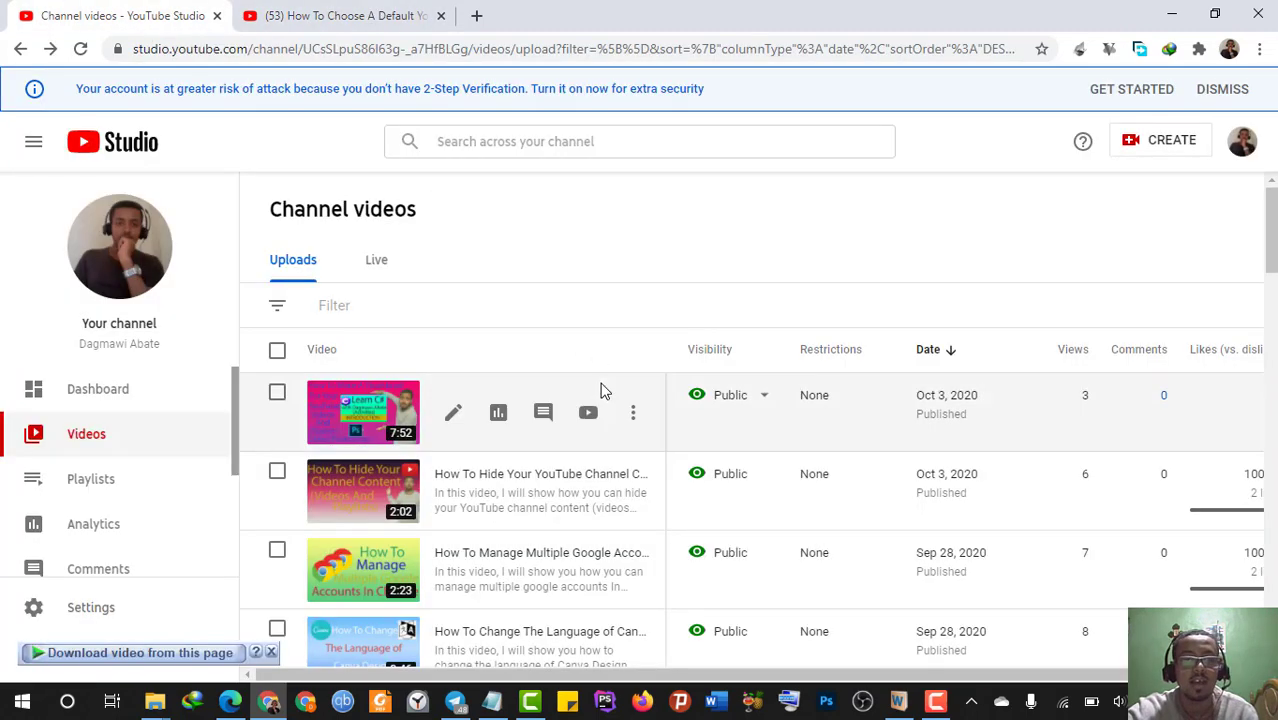